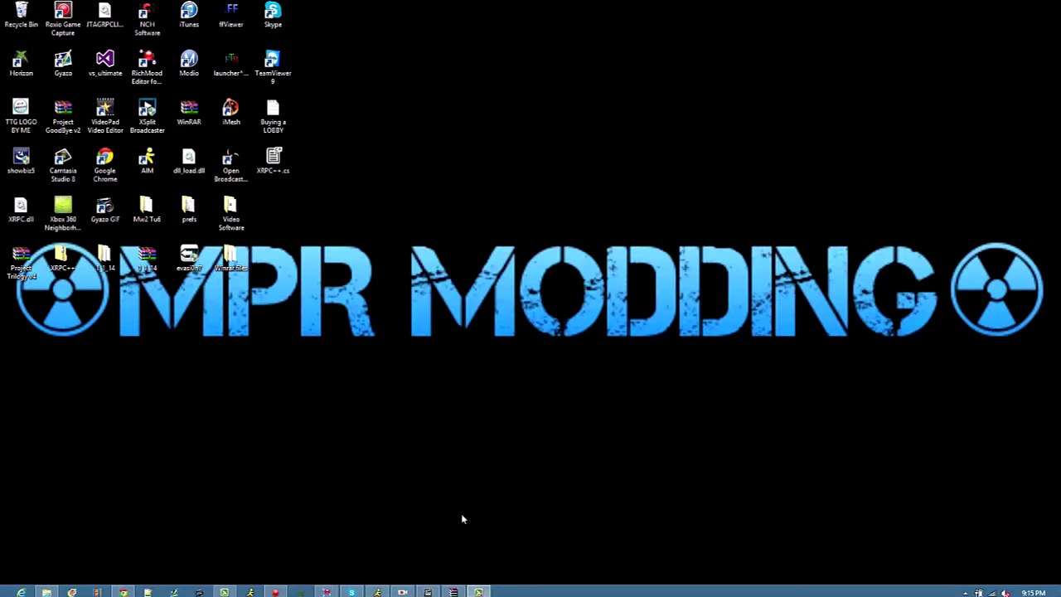
Step: Turn off Show desktop icons from the desktop's View menu
left_click(476, 592)
right_click(274, 427)
mouse_move(374, 436)
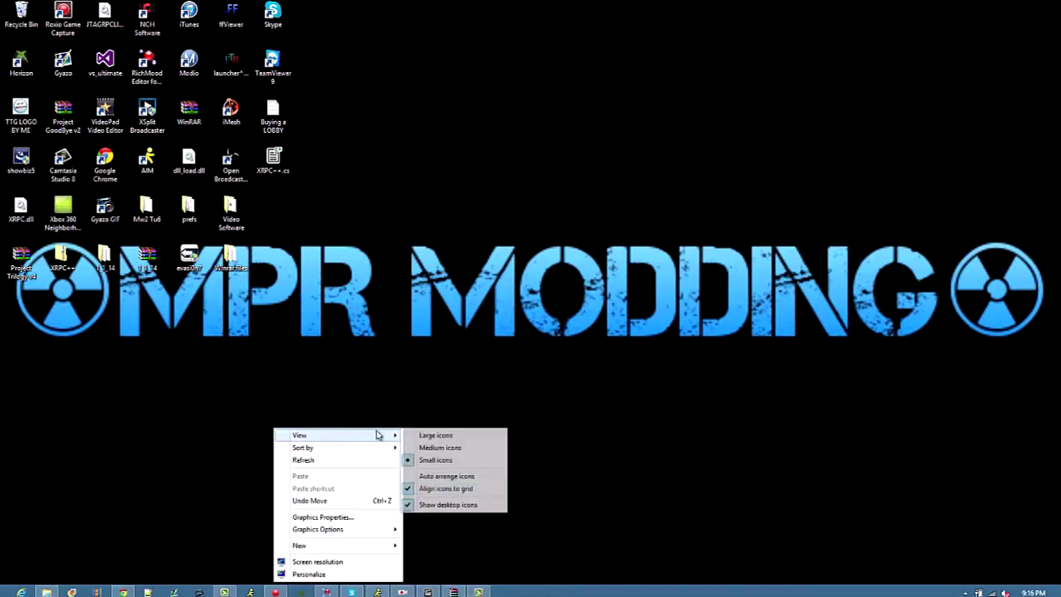
left_click(478, 504)
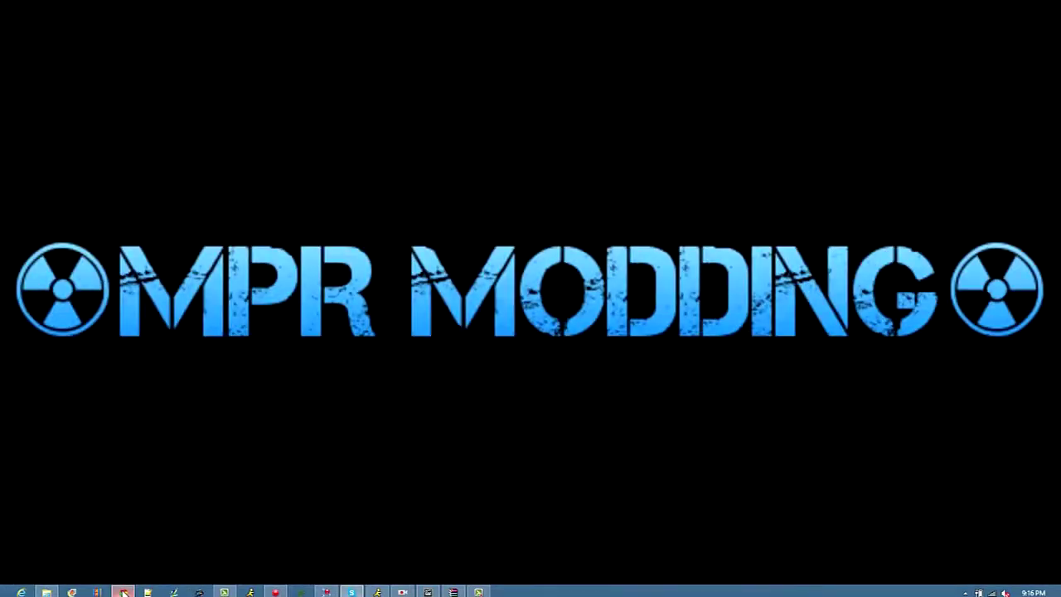
Step: Restore Chrome and load apkmods.com/token.php in a new tab
left_click(122, 592)
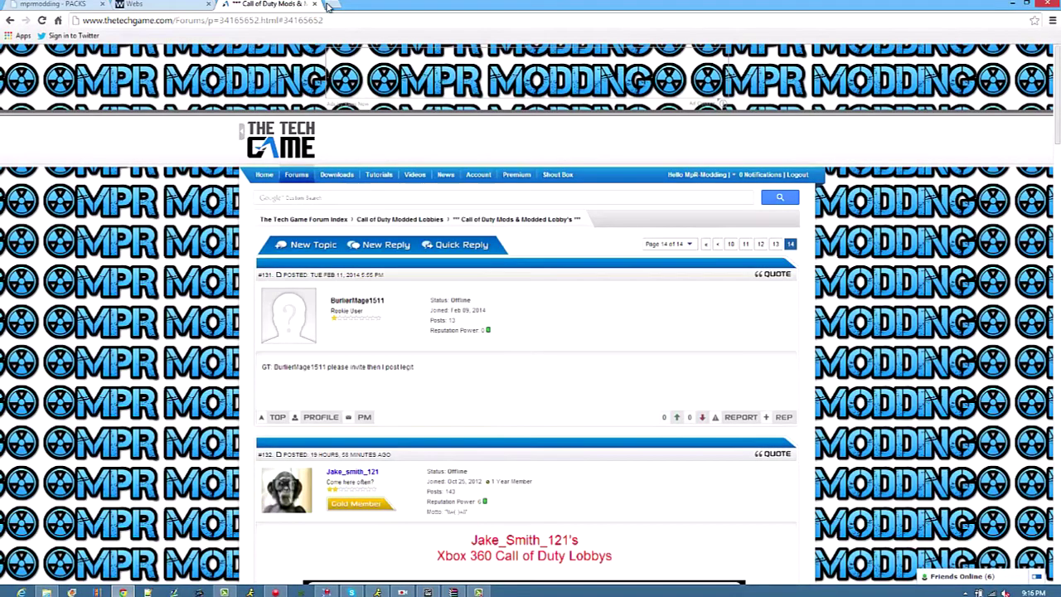
left_click(329, 5)
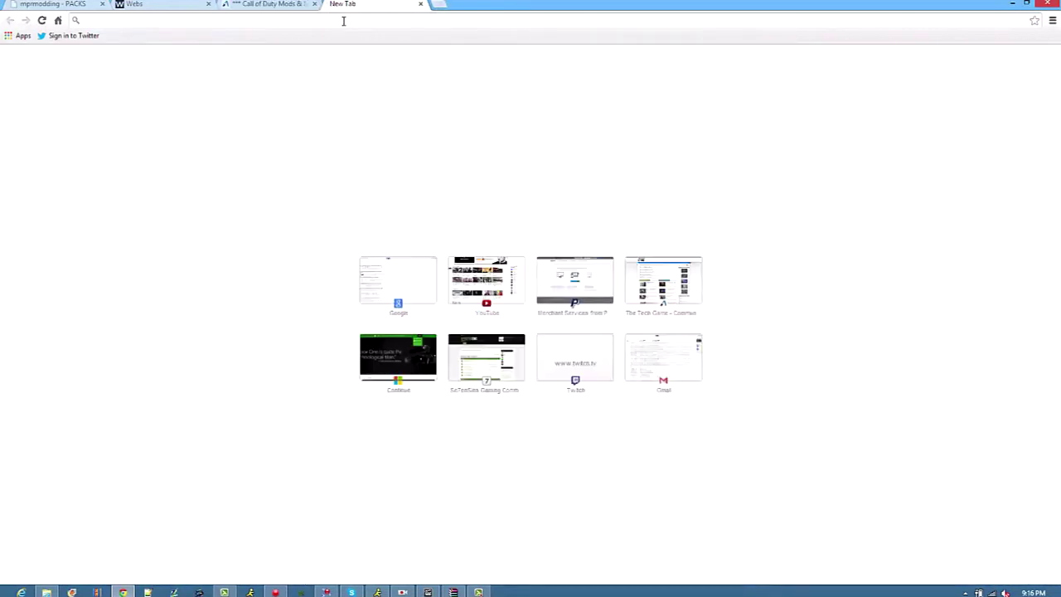
type("token.php")
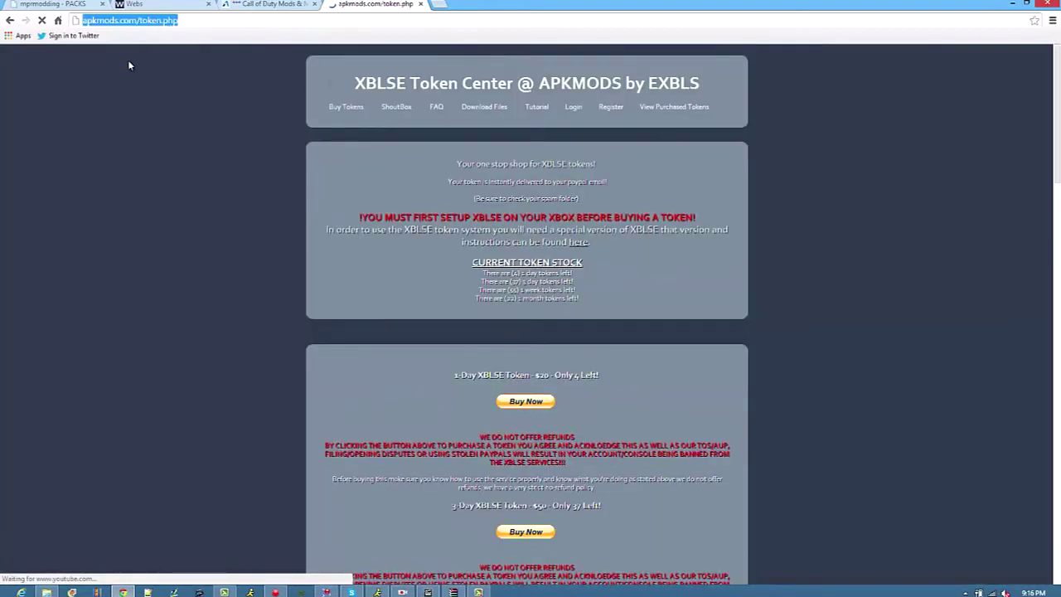
left_click(144, 26)
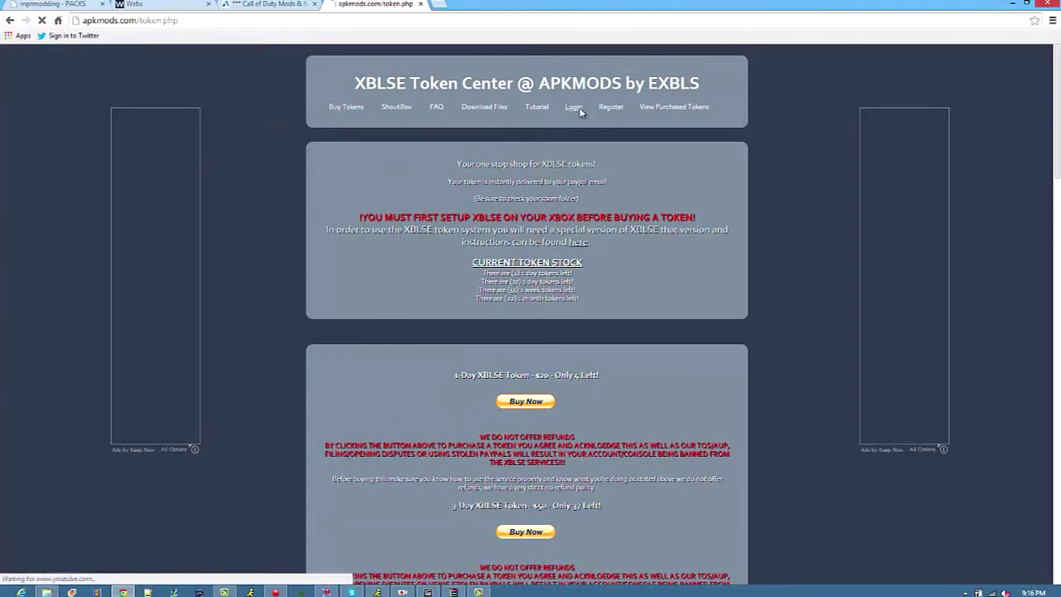
Step: Log in to the XBLSE Token Center and open the Buy Tokens page
left_click(579, 109)
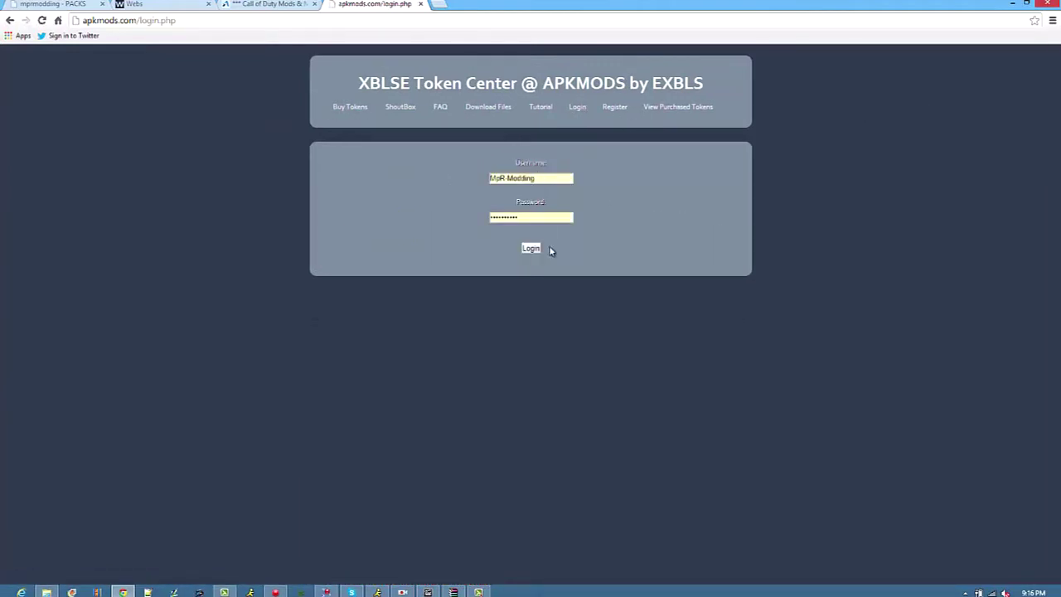
left_click(534, 248)
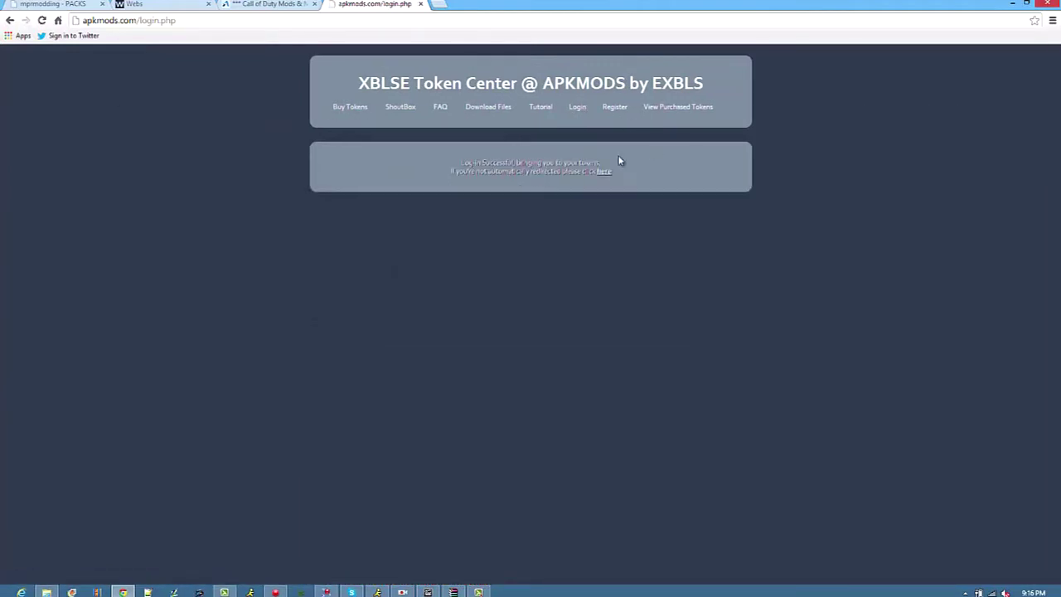
left_click(364, 107)
Step: Scroll down to the XBLSE + Xebuild for Kernel 16547 download line and highlight it
scroll(566, 197, "up", 4)
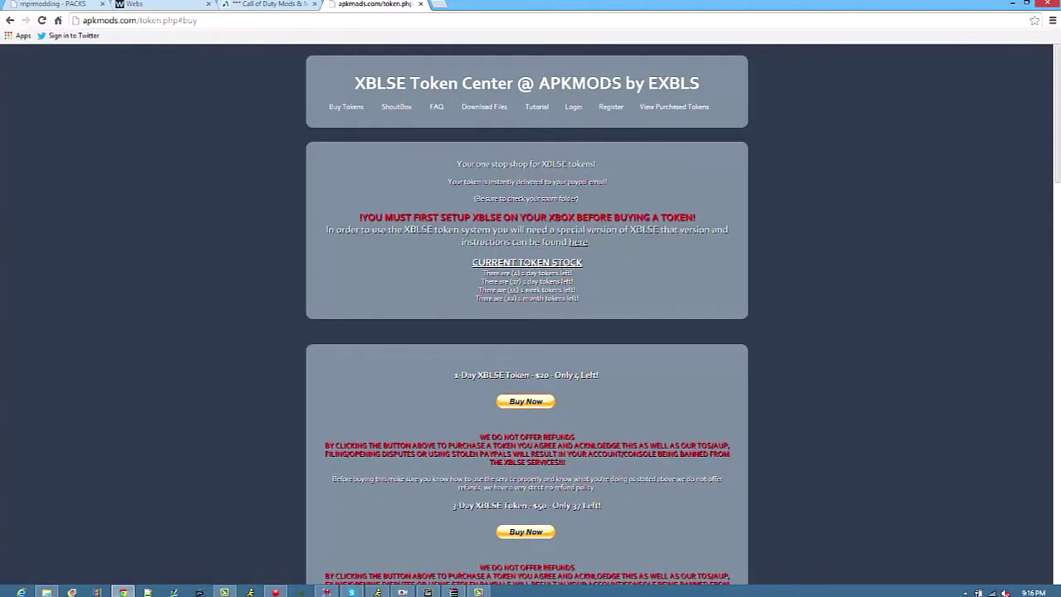
left_click(618, 110)
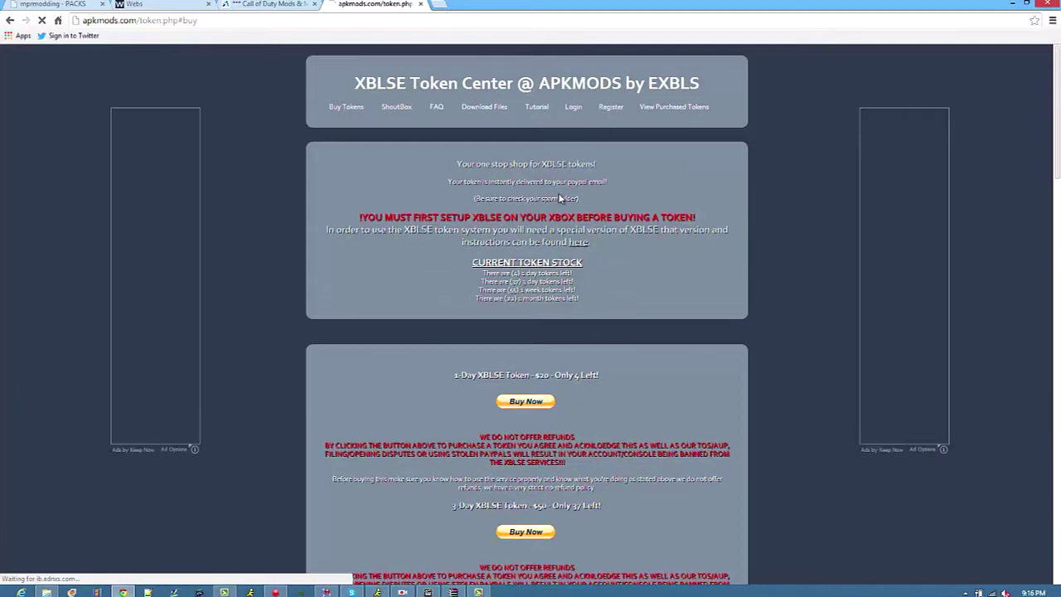
scroll(528, 267, "down", 5)
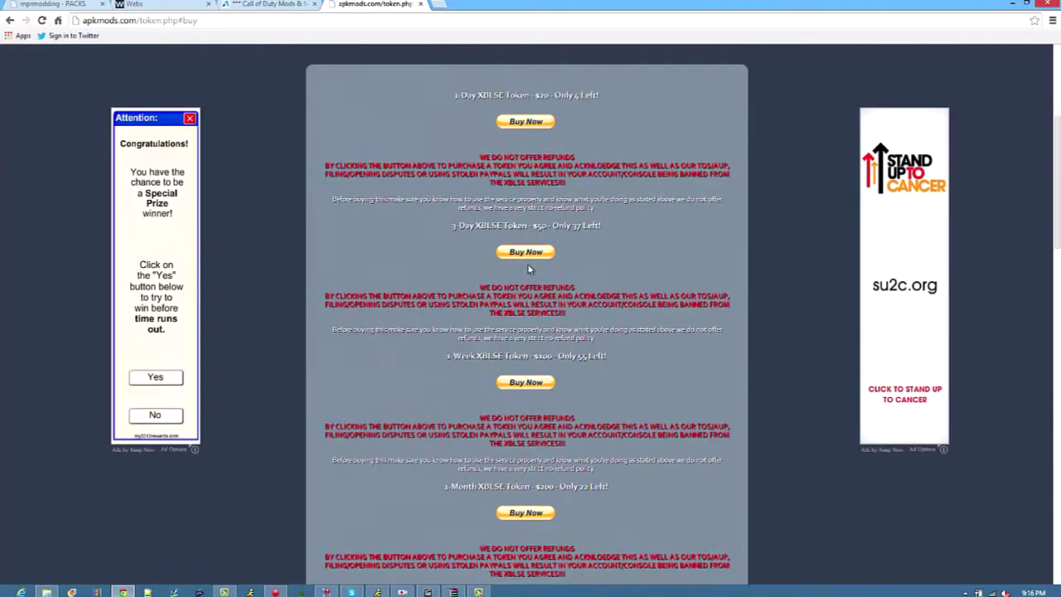
scroll(527, 263, "down", 2)
scroll(428, 205, "down", 2)
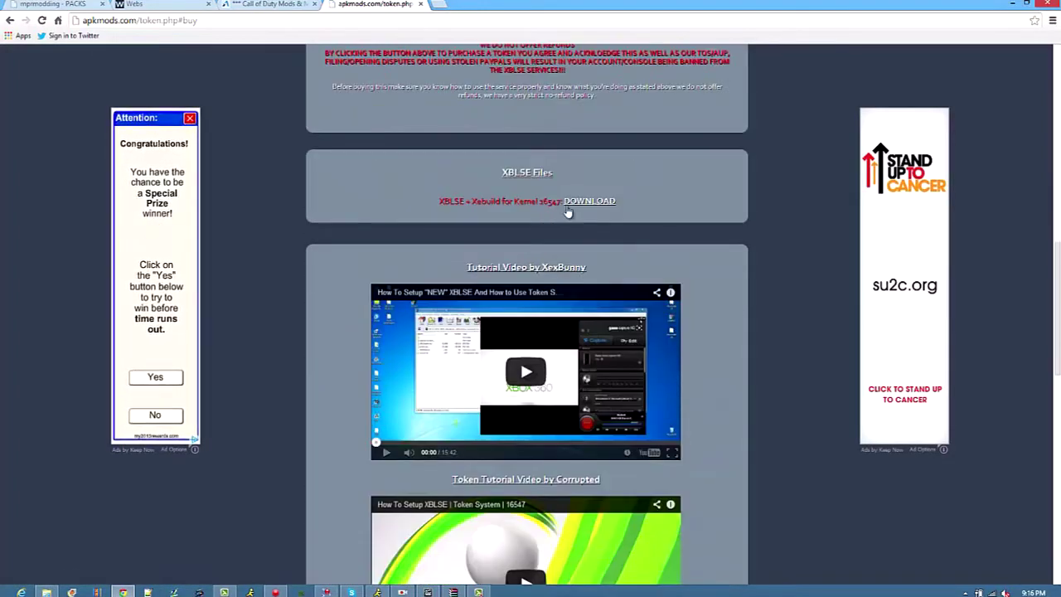
left_click_drag(428, 205, 639, 189)
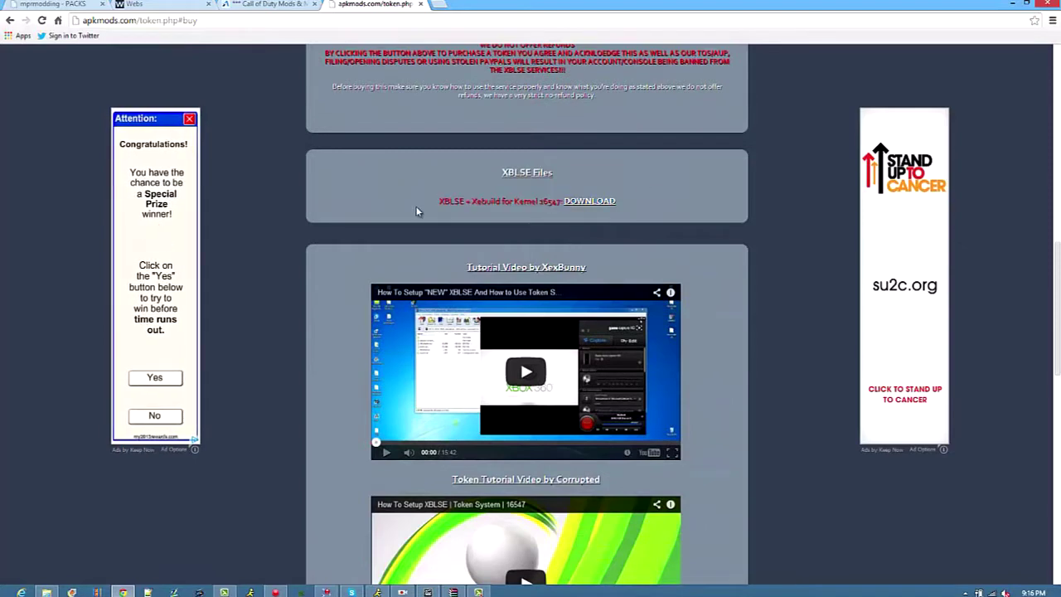
left_click_drag(438, 201, 471, 202)
left_click(687, 199)
Step: Open XBLSE_16547_With_Xebuild.rar from the Downloads folder in WinRAR
right_click(46, 592)
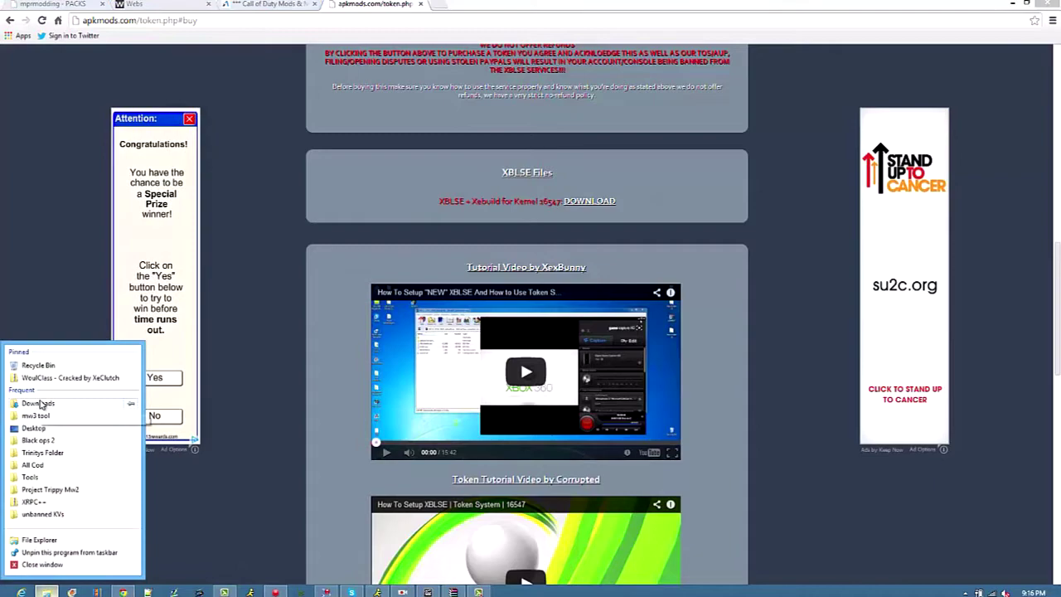
left_click(40, 403)
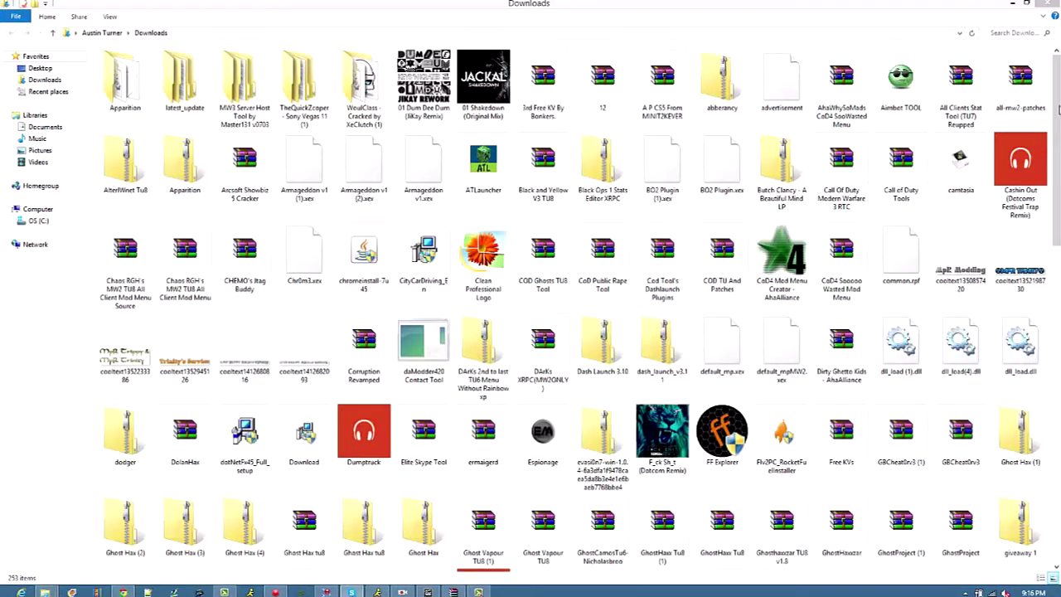
scroll(1042, 532, "down", 5)
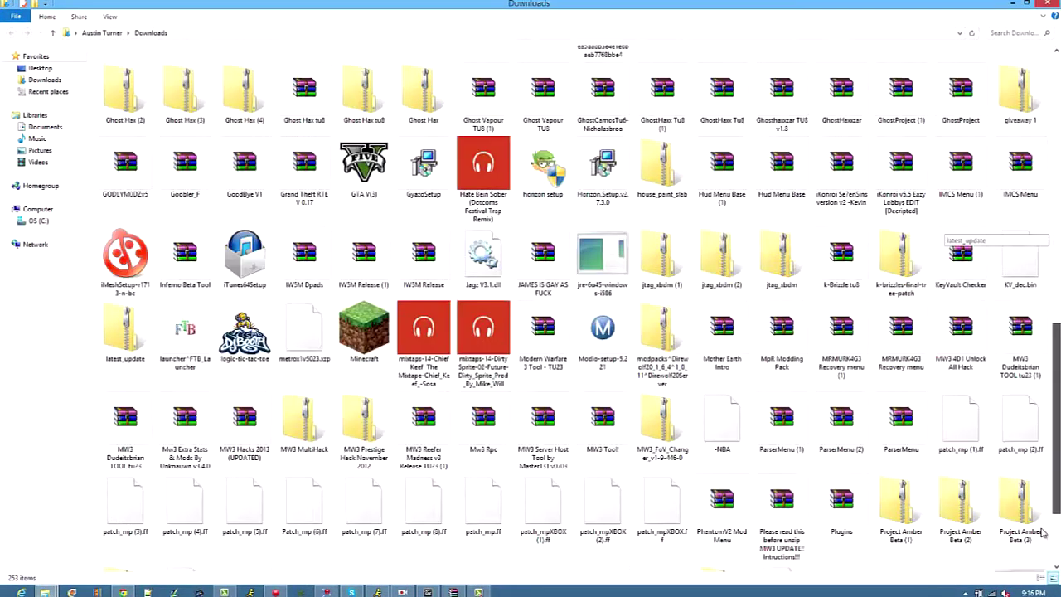
scroll(1036, 531, "down", 5)
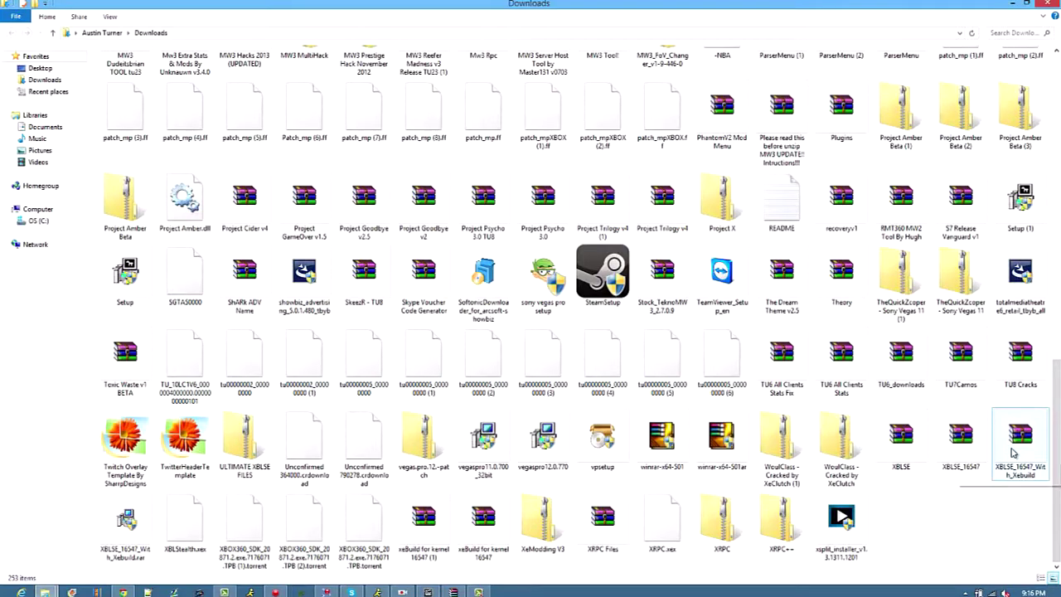
double_click(1015, 443)
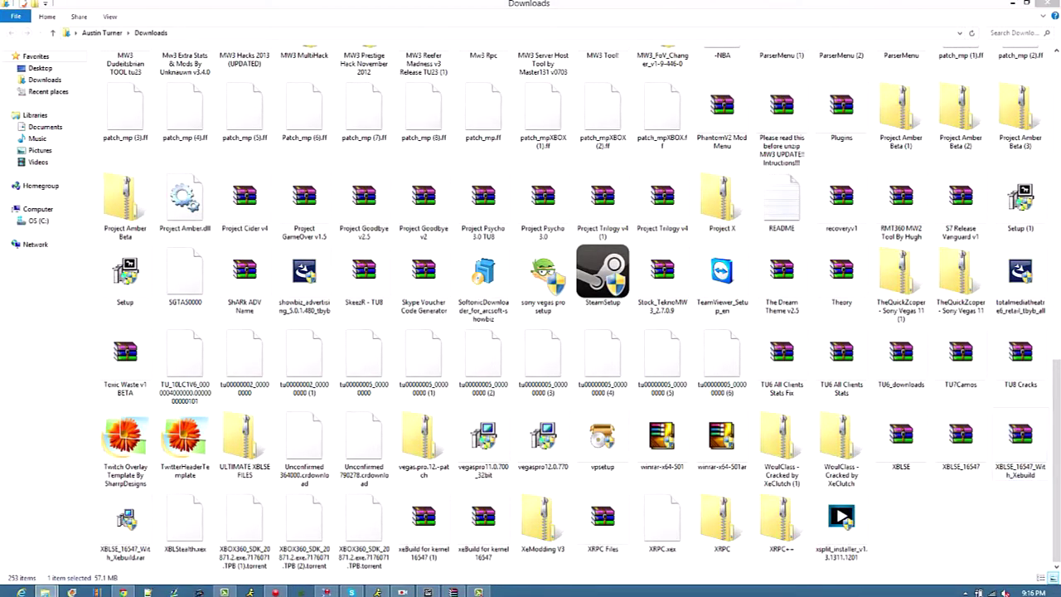
Step: Close the Downloads window and centre the WinRAR archive window
left_click(1042, 4)
left_click(64, 224)
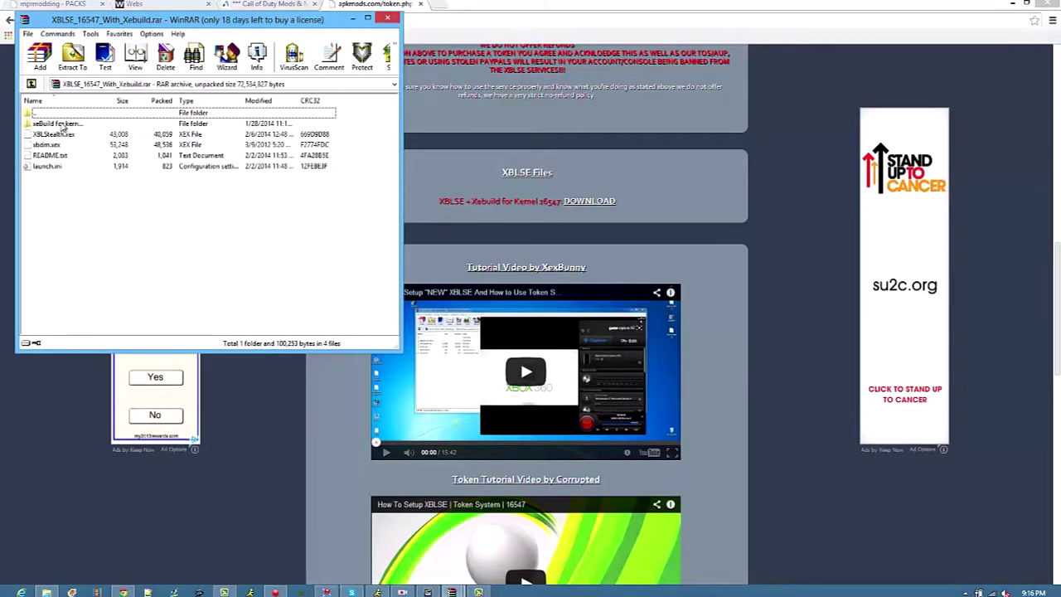
left_click_drag(118, 20, 432, 90)
left_click_drag(356, 288, 384, 291)
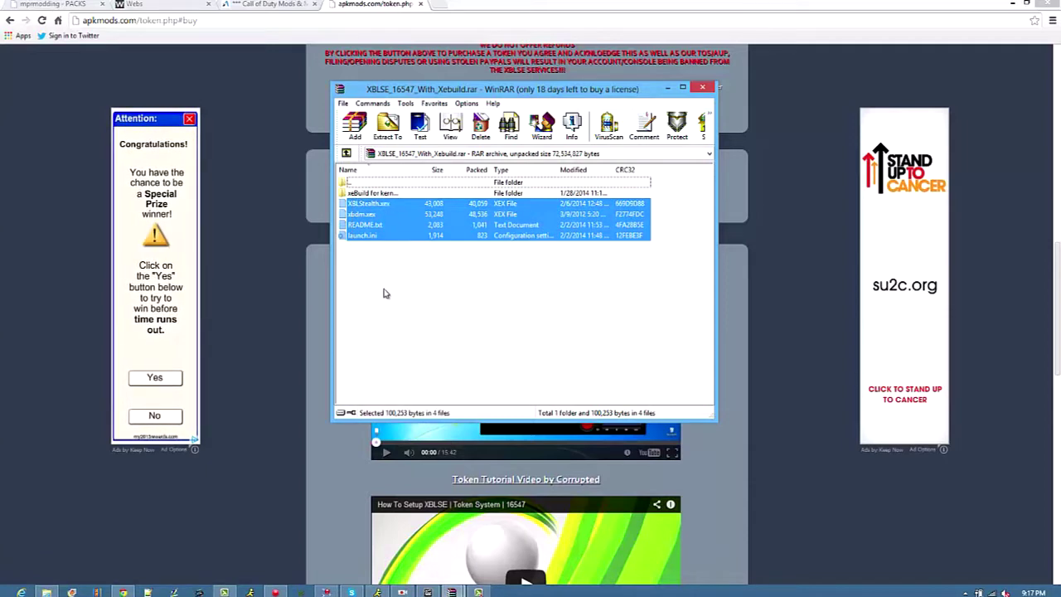
Step: Inspect the xeBuild for kernel 16547 folder, return to the top level, and close WinRAR
double_click(368, 194)
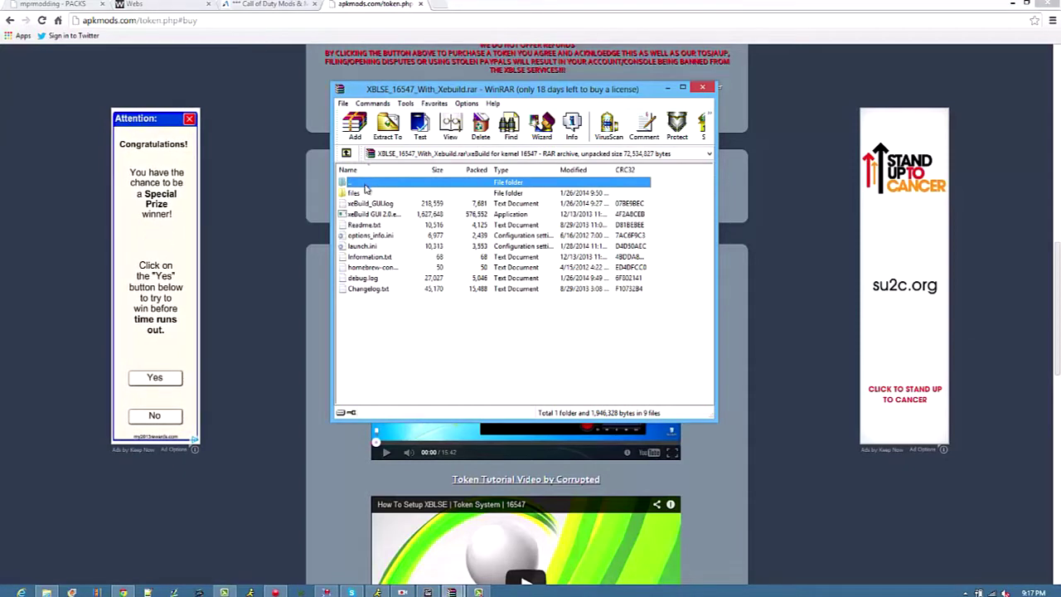
double_click(365, 186)
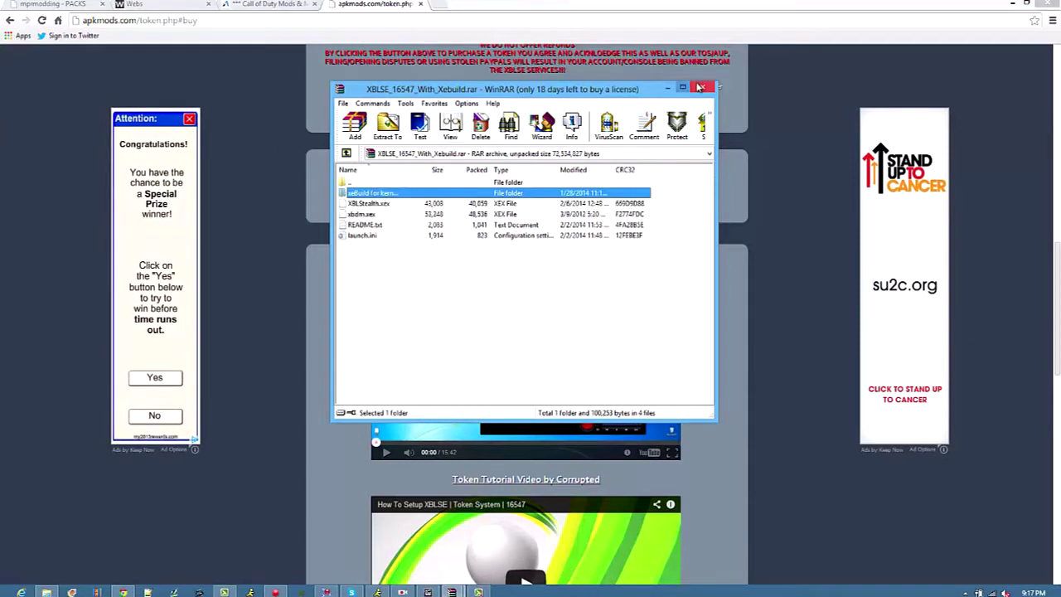
left_click(701, 88)
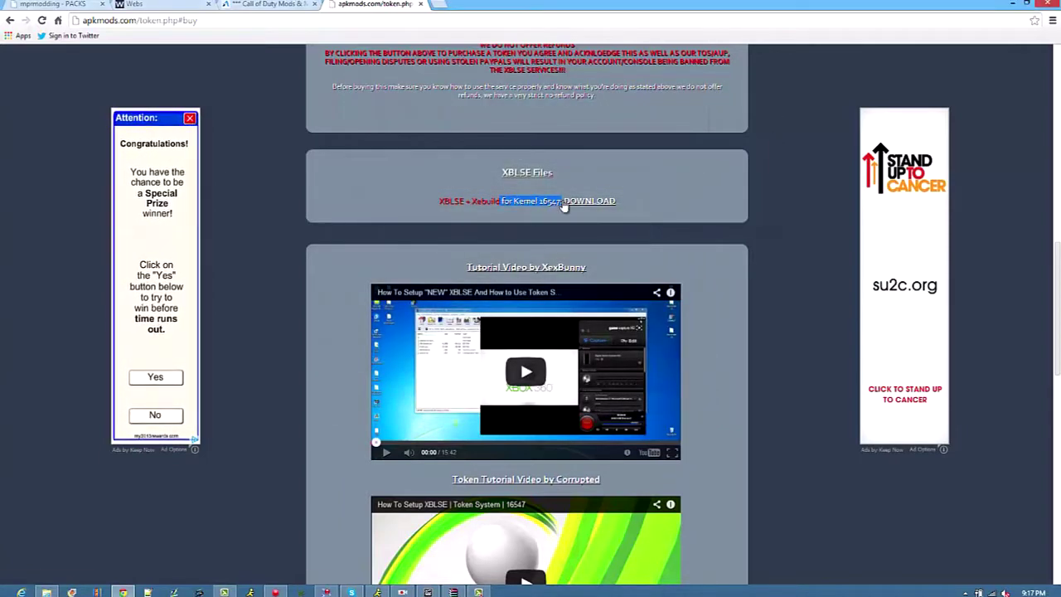
Step: Scroll through the tutorials and back up to the 1-Day XBLSE Token offer
left_click(495, 186)
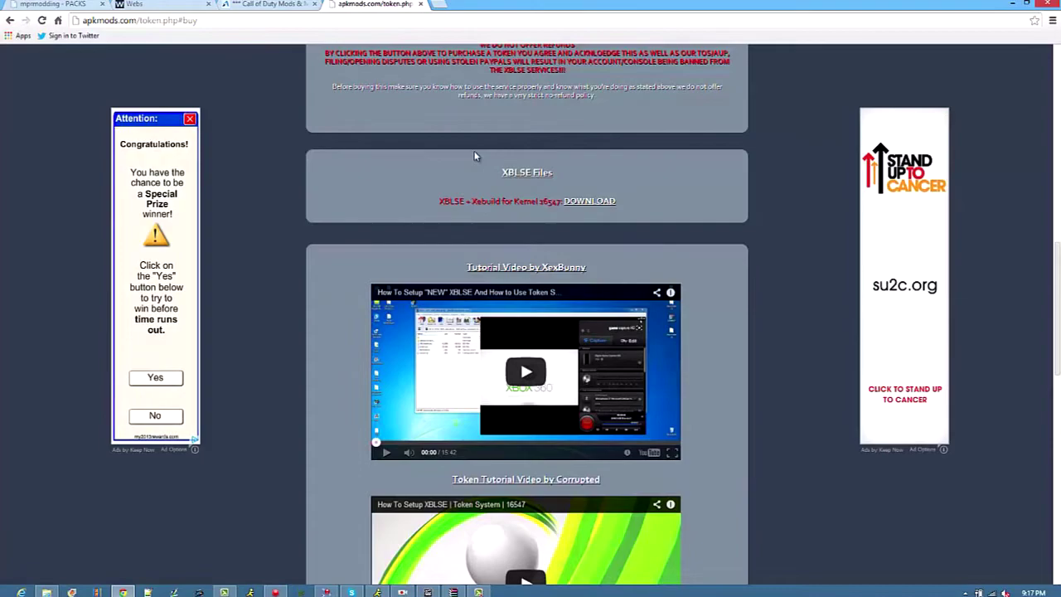
scroll(479, 146, "down", 3)
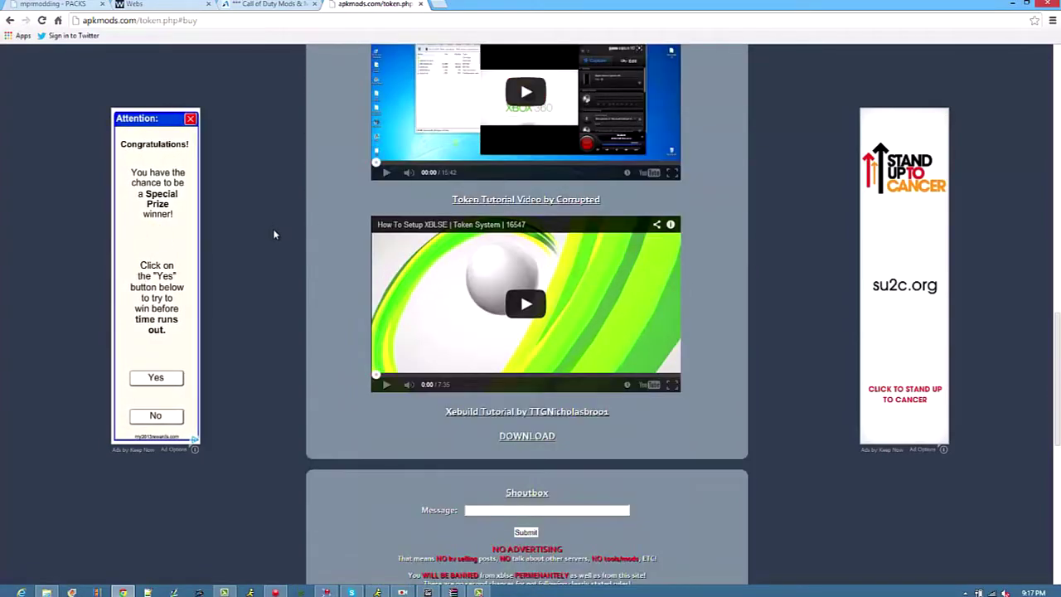
scroll(274, 234, "down", 3)
scroll(343, 199, "up", 15)
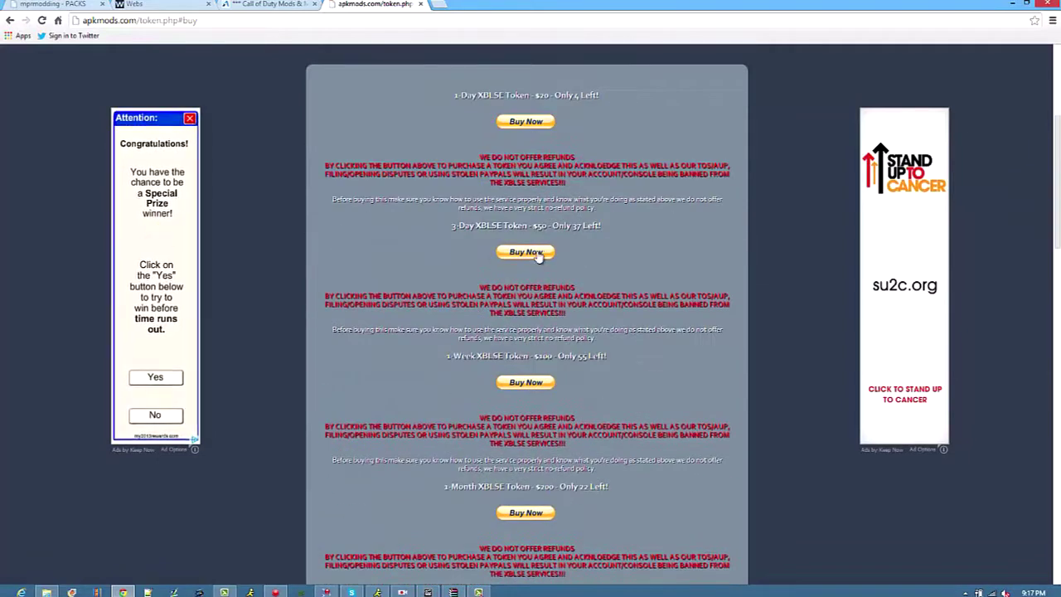
left_click_drag(454, 107, 597, 107)
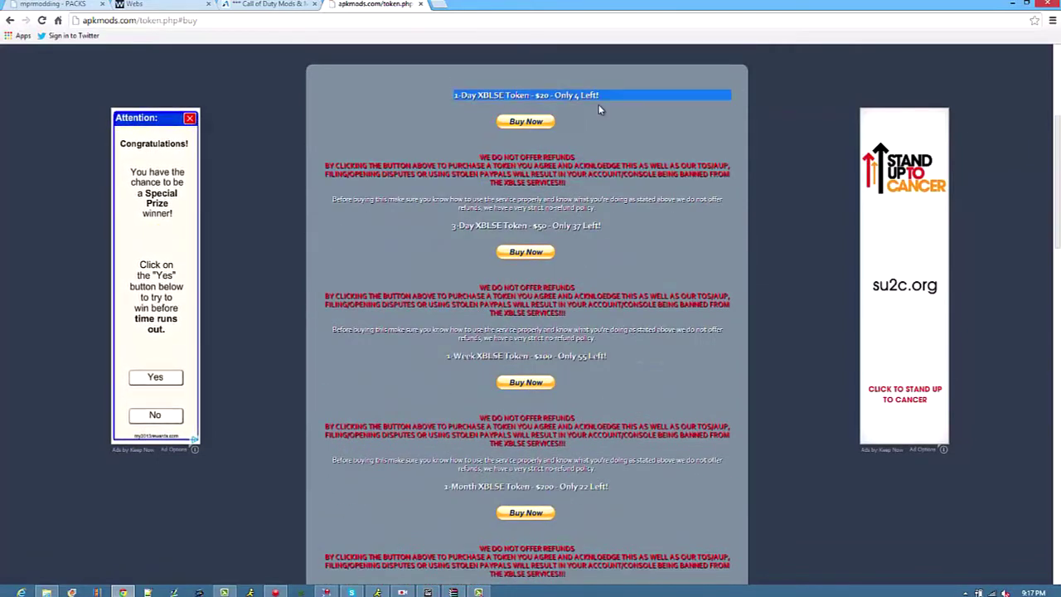
Step: Start the 1-Day XBLSE Token purchase, cancel the PayPal checkout, and go back
left_click(467, 129)
left_click(528, 122)
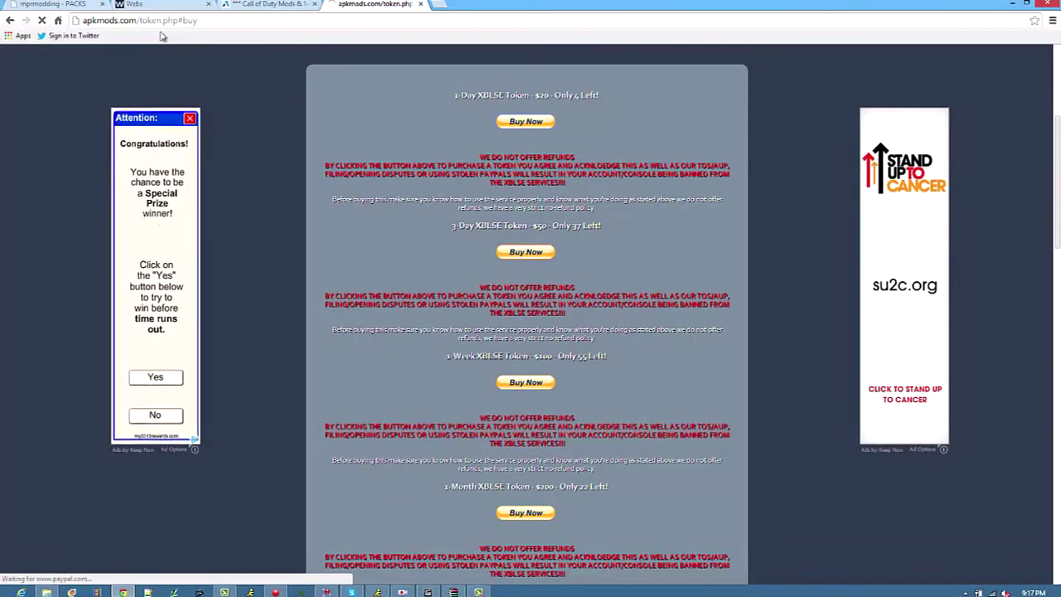
left_click(8, 24)
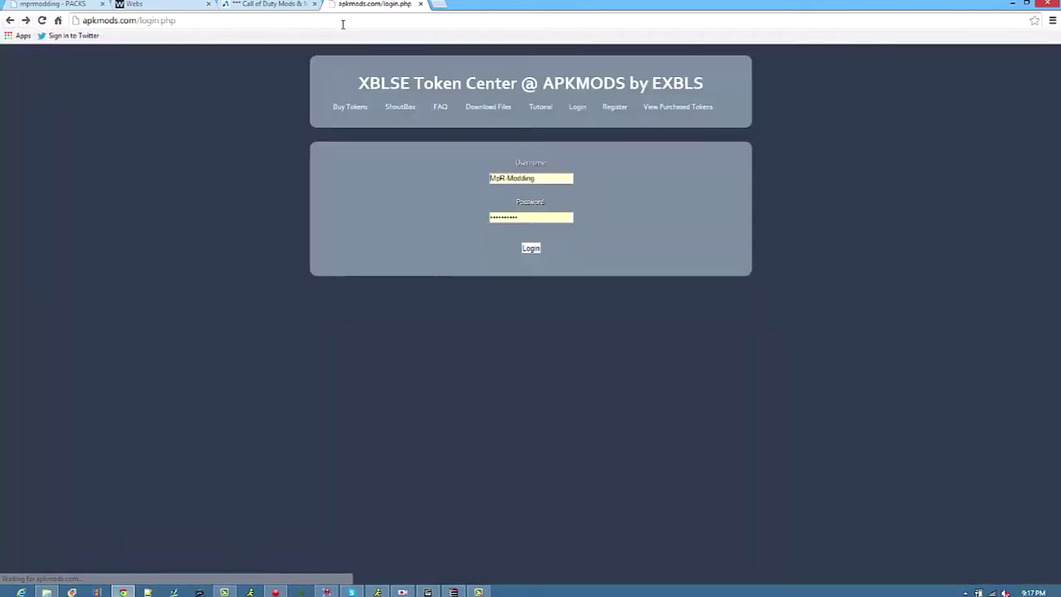
Step: Return to the token listings, then switch to the MPR Modding Packs page
left_click(440, 5)
key("ctrl+w")
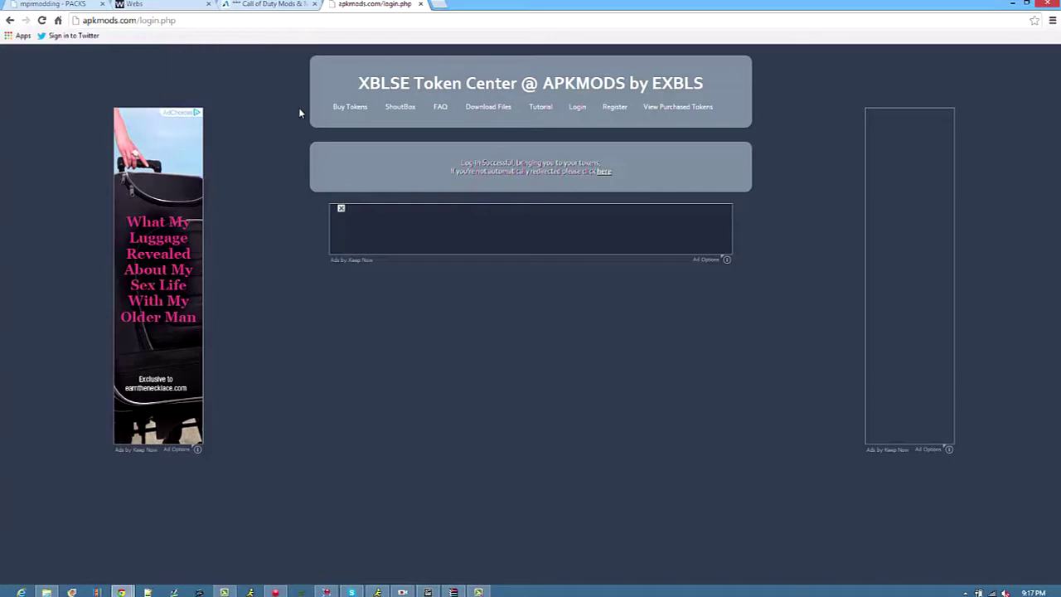
left_click(344, 107)
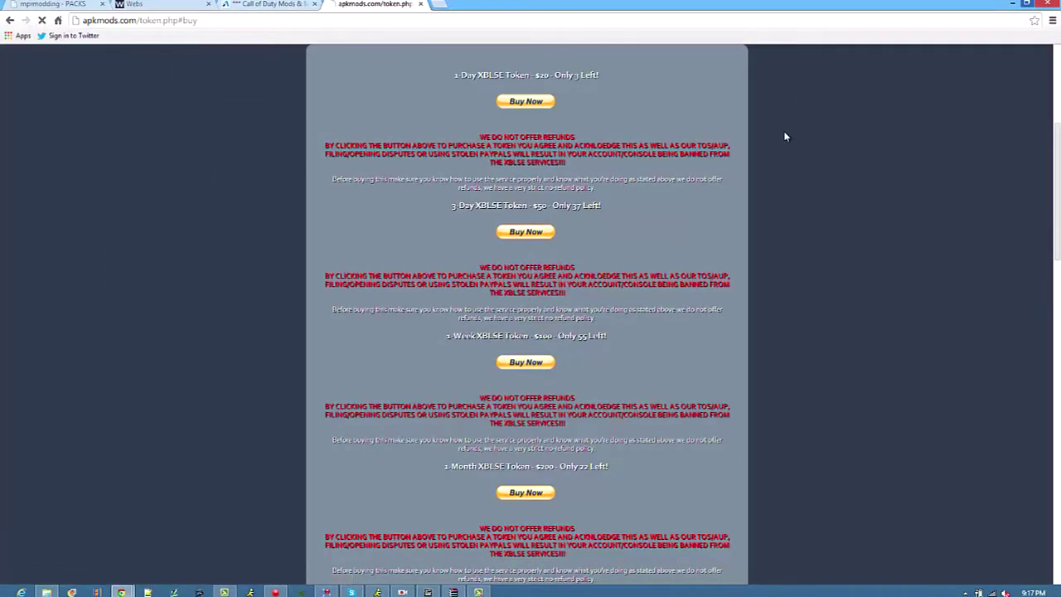
scroll(834, 301, "up", 4)
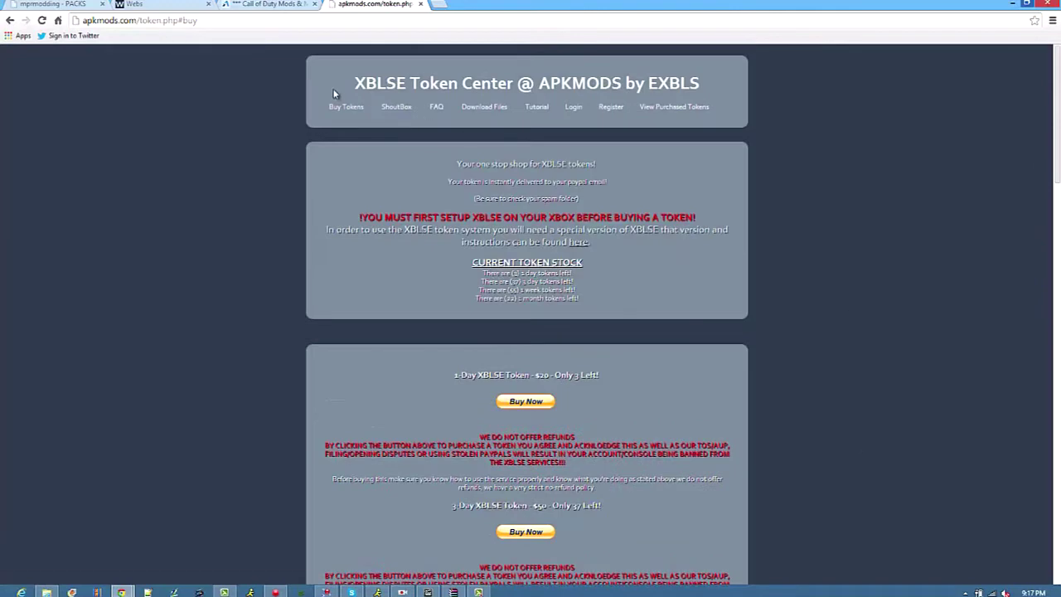
left_click_drag(334, 94, 646, 83)
Step: Go to the MPR Modding home page, check the clock, then open the Store page
left_click(58, 5)
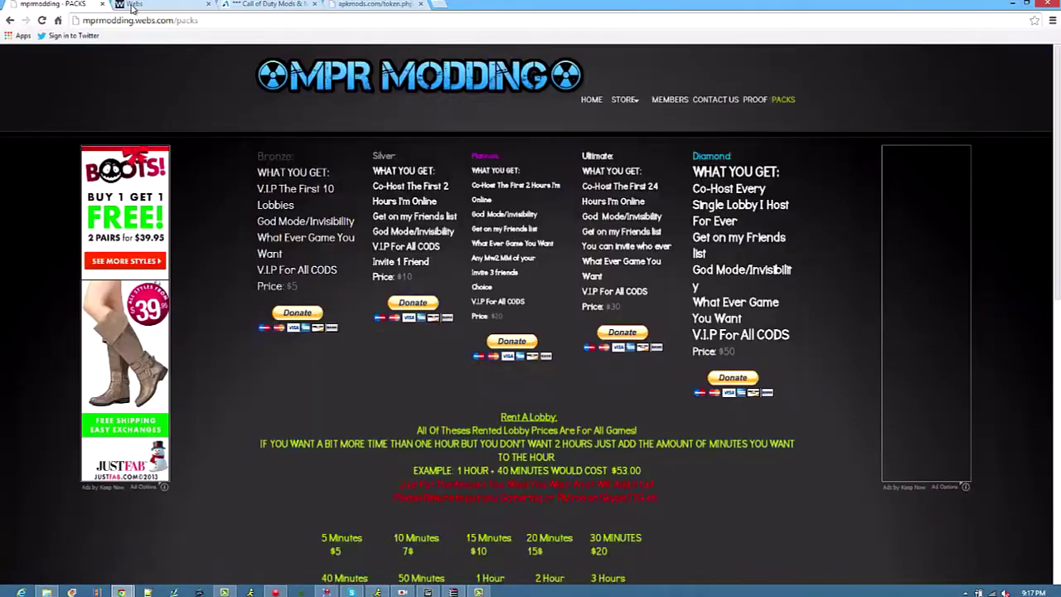
left_click(591, 100)
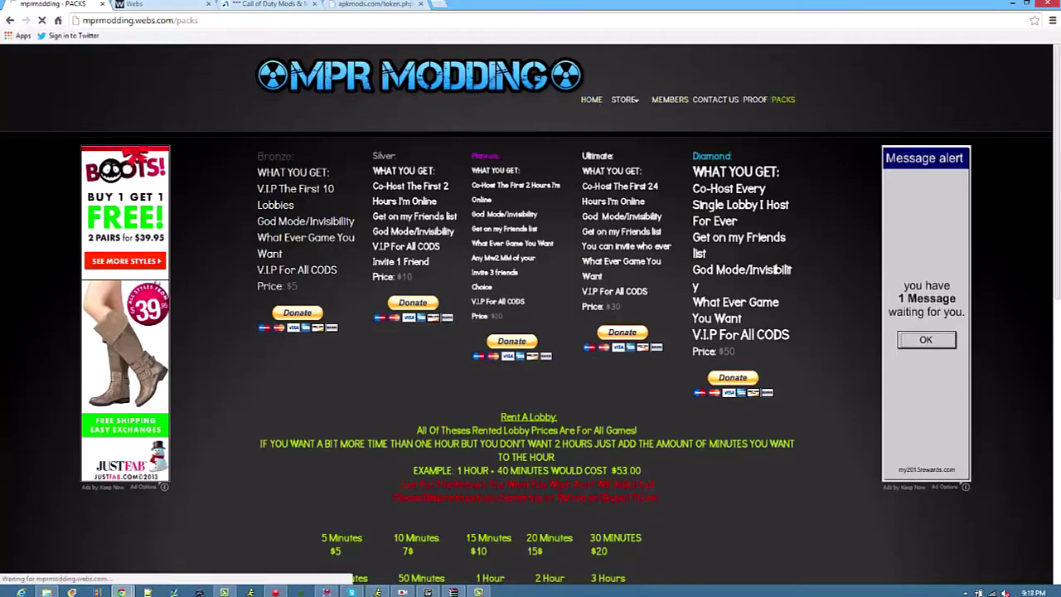
left_click(1032, 591)
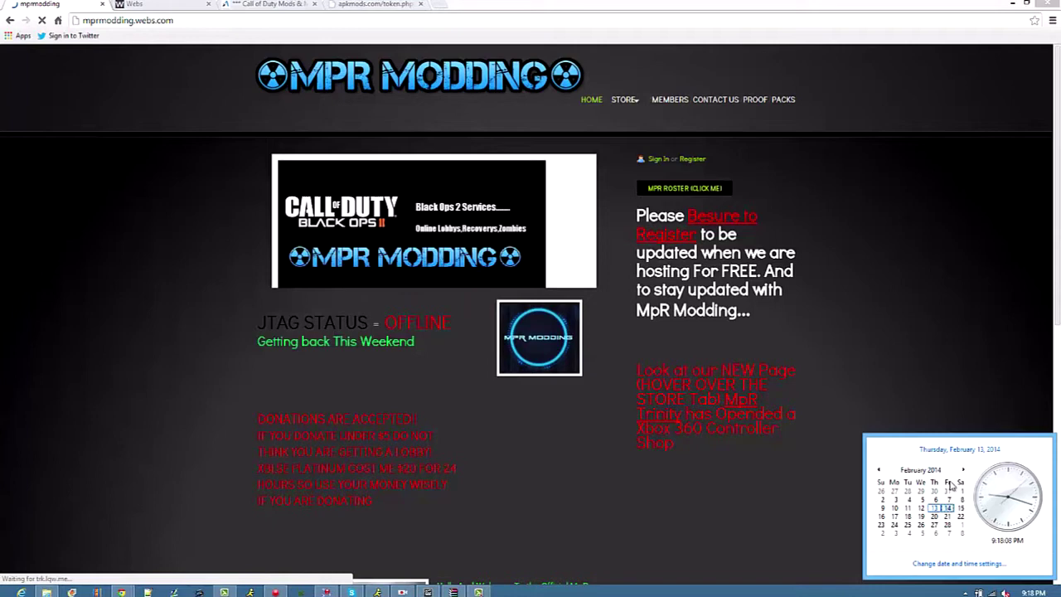
left_click(957, 360)
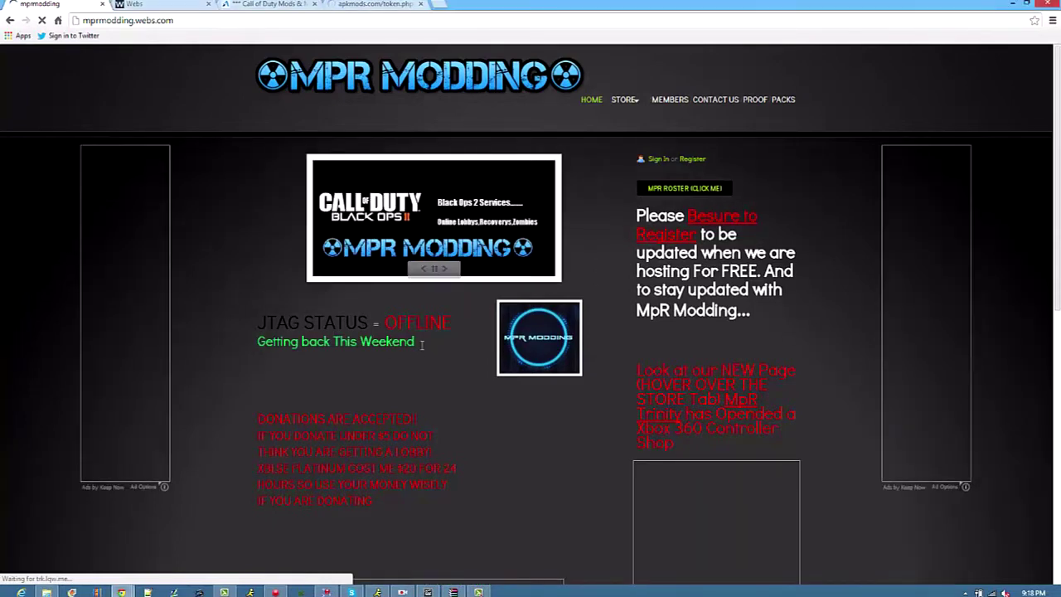
left_click(626, 101)
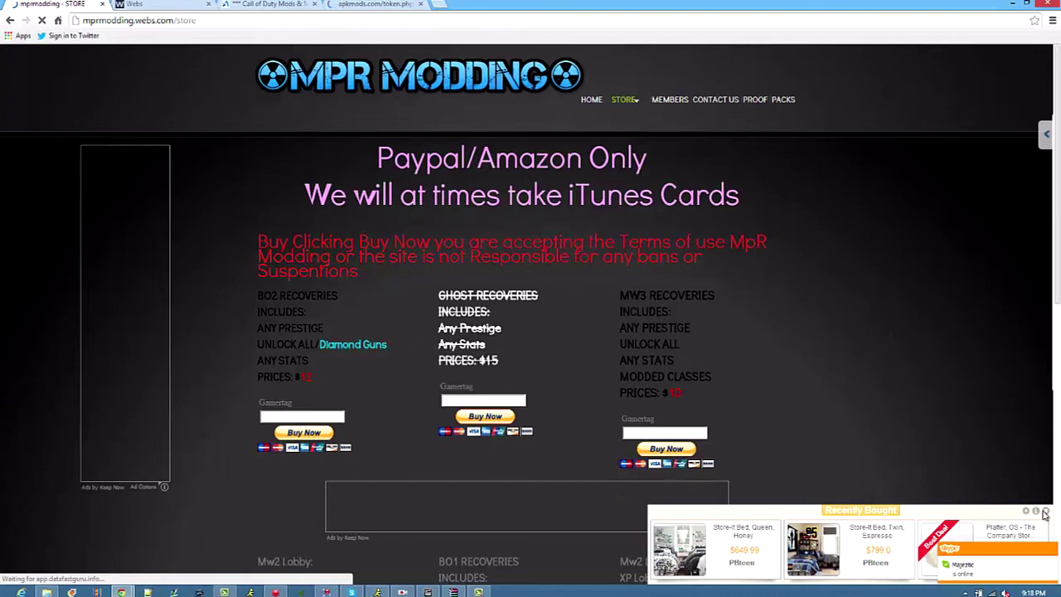
Step: Open Chrome's history, view the extensions page, then close that tab
left_click(1052, 20)
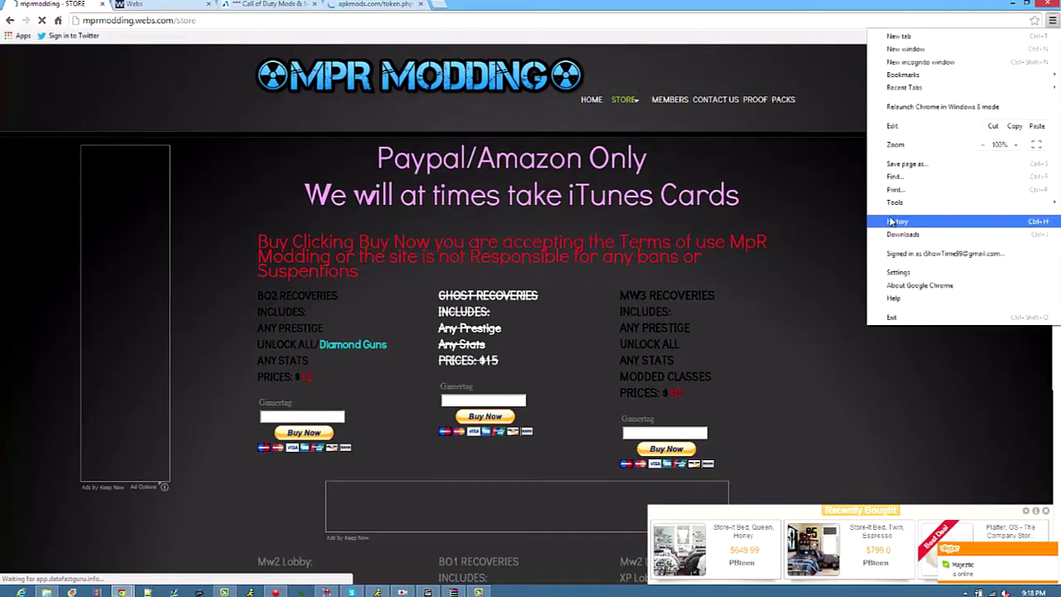
left_click(895, 223)
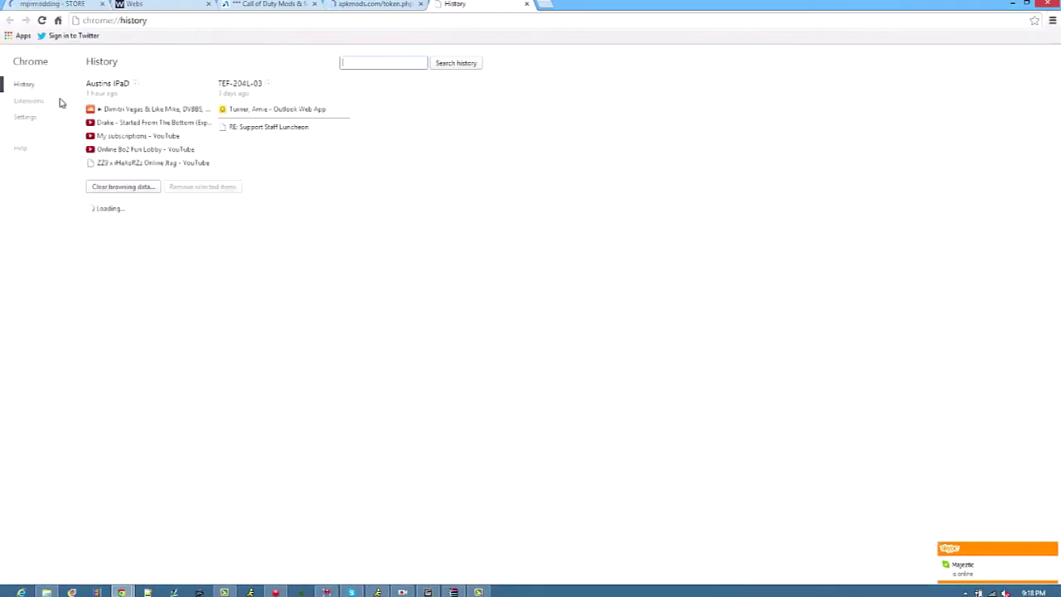
left_click(33, 102)
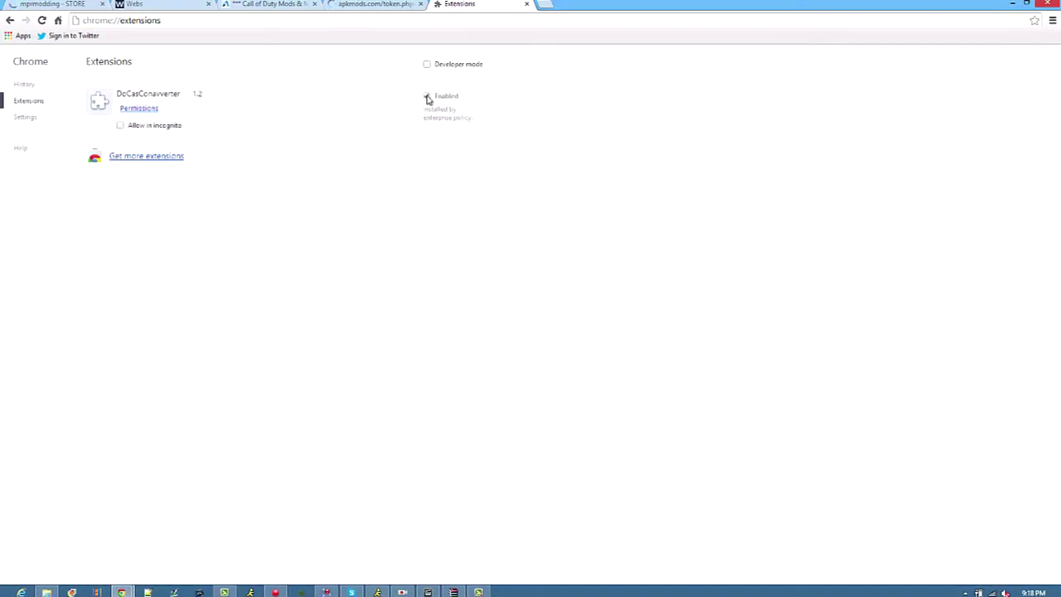
left_click(526, 5)
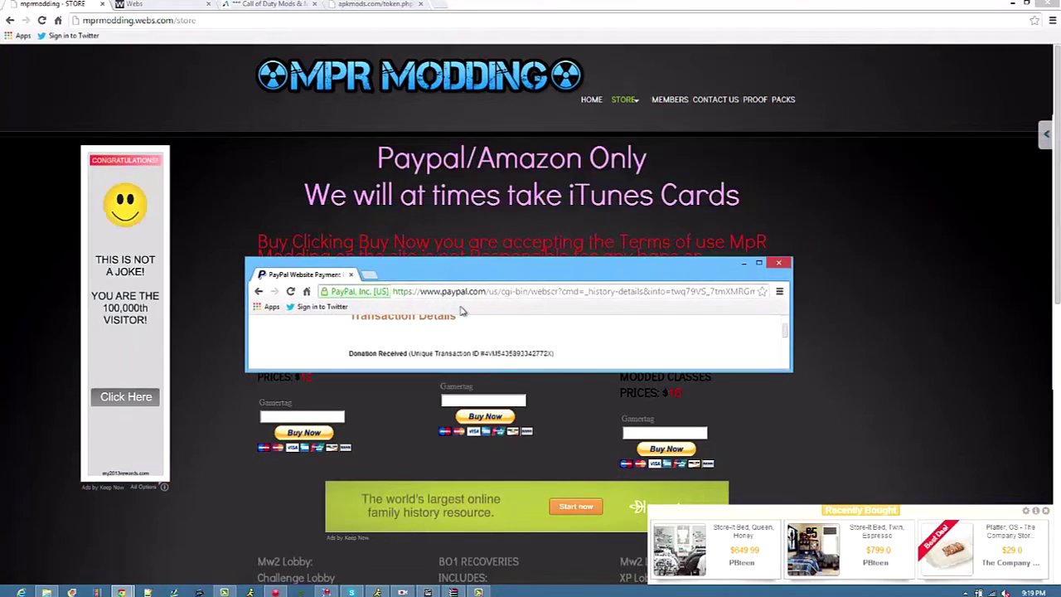
Step: Select the PayPal transaction ID and switch to the XBLSE Token Center tab
left_click_drag(554, 353, 517, 353)
mouse_move(338, 363)
left_mouse_down()
mouse_move(365, 327)
mouse_move(341, 363)
left_mouse_up()
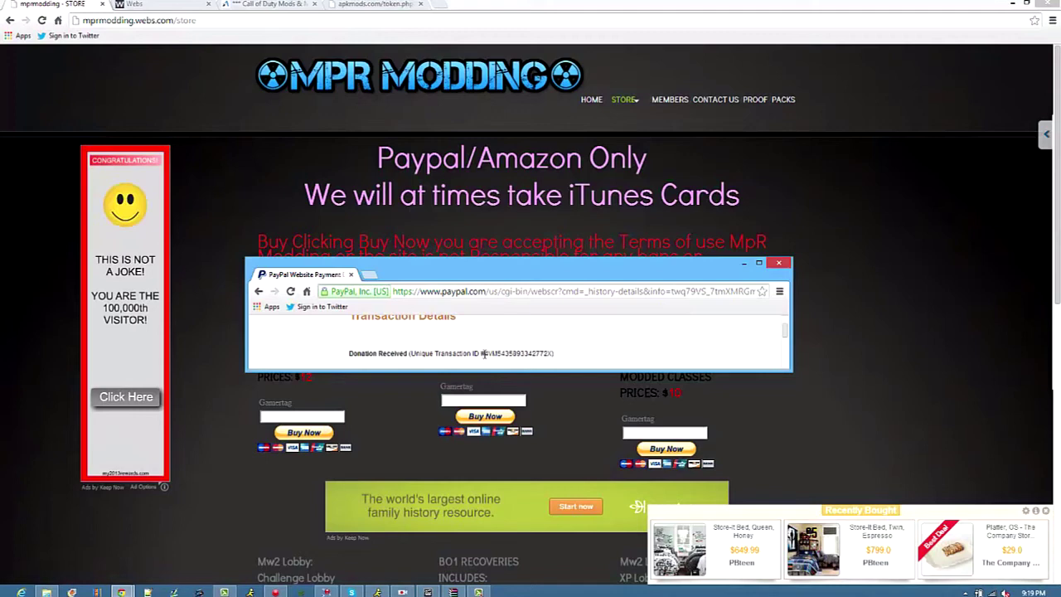
left_click(798, 175)
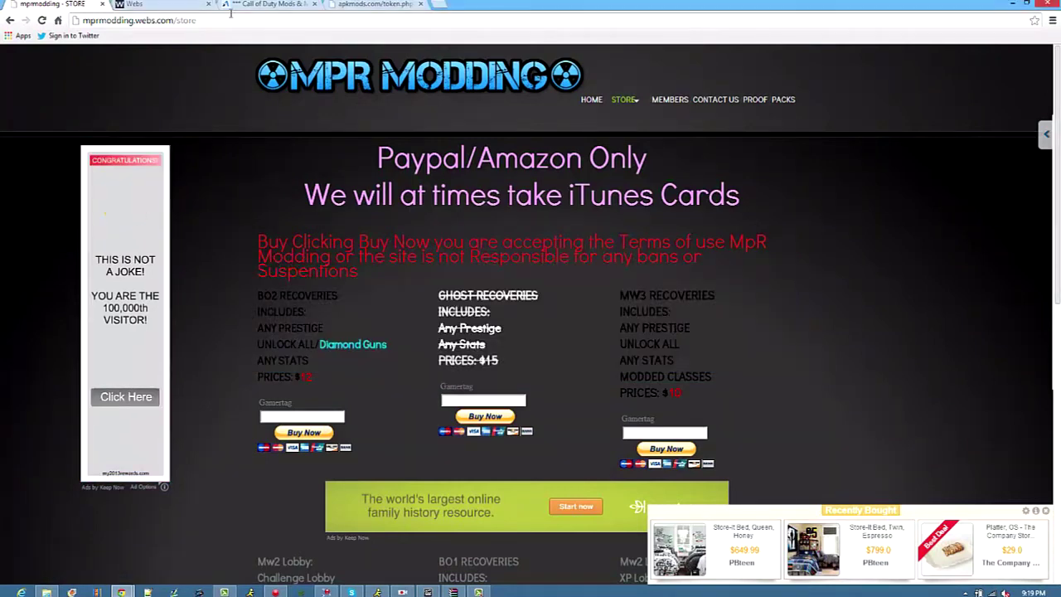
left_click(414, 7)
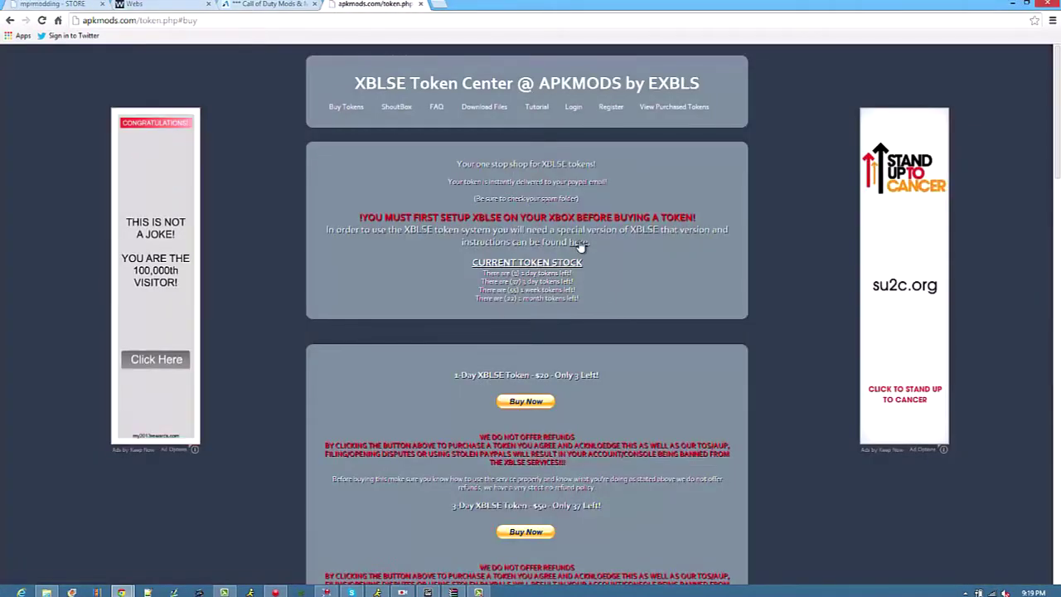
Step: Scroll through the token page and open token_lookup.php in a second apkmods tab
scroll(409, 259, "down", 7)
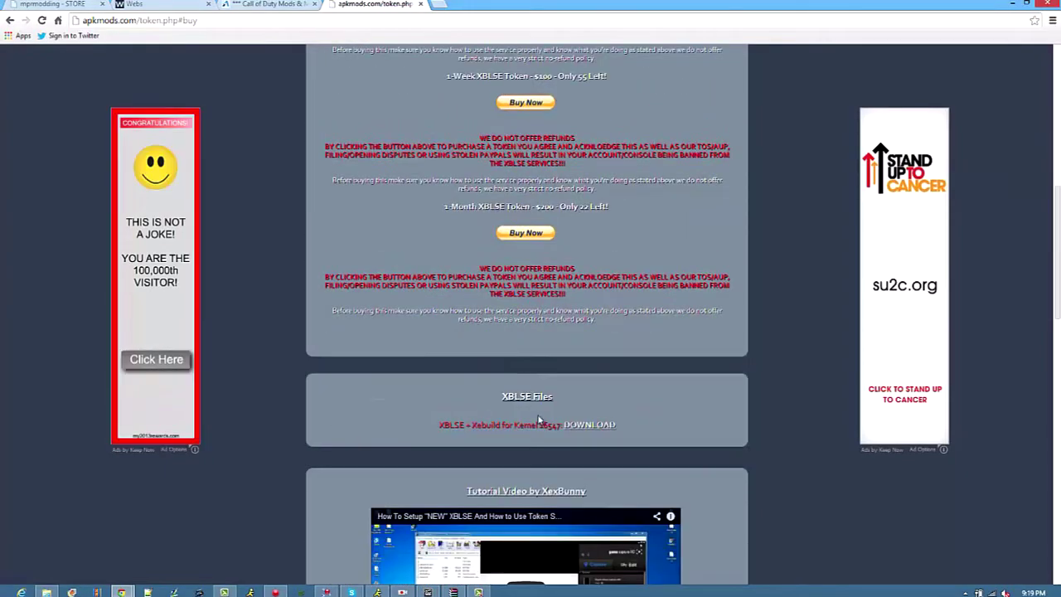
scroll(512, 368, "down", 7)
scroll(639, 406, "down", 3)
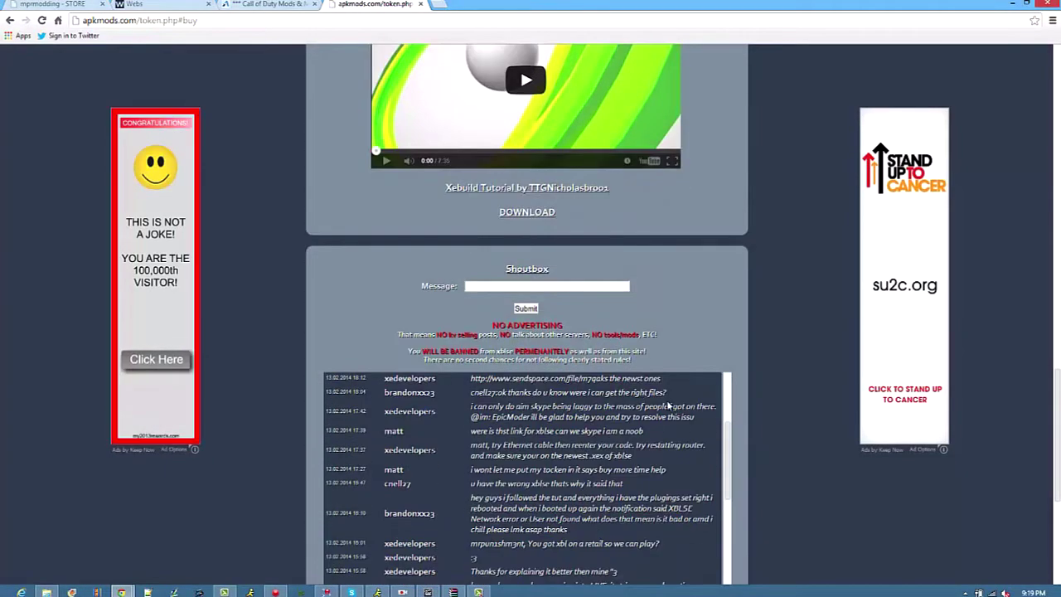
scroll(765, 213, "up", 5)
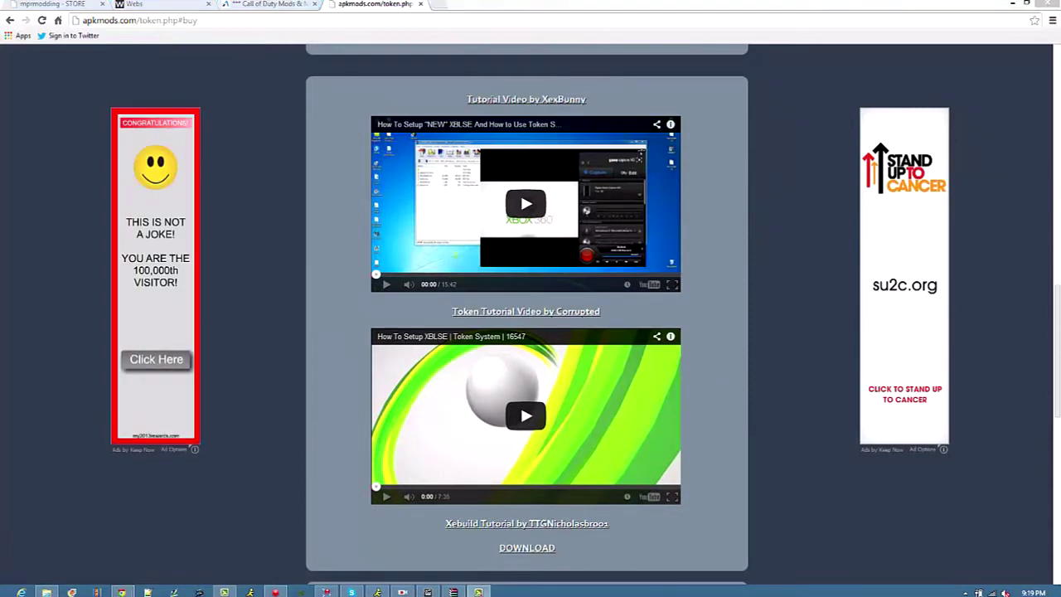
left_click(1005, 593)
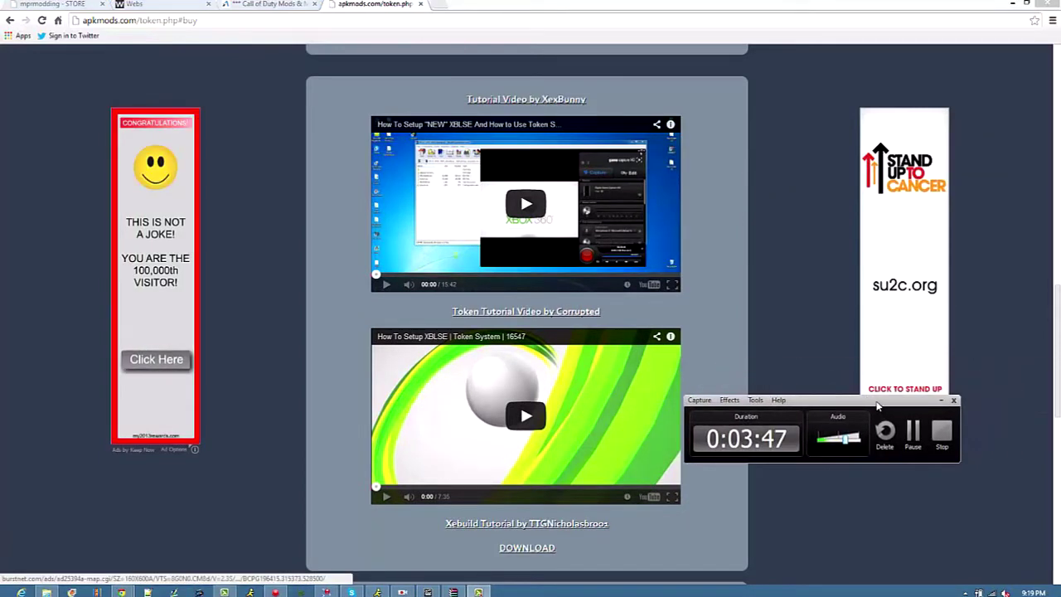
left_click_drag(878, 404, 912, 504)
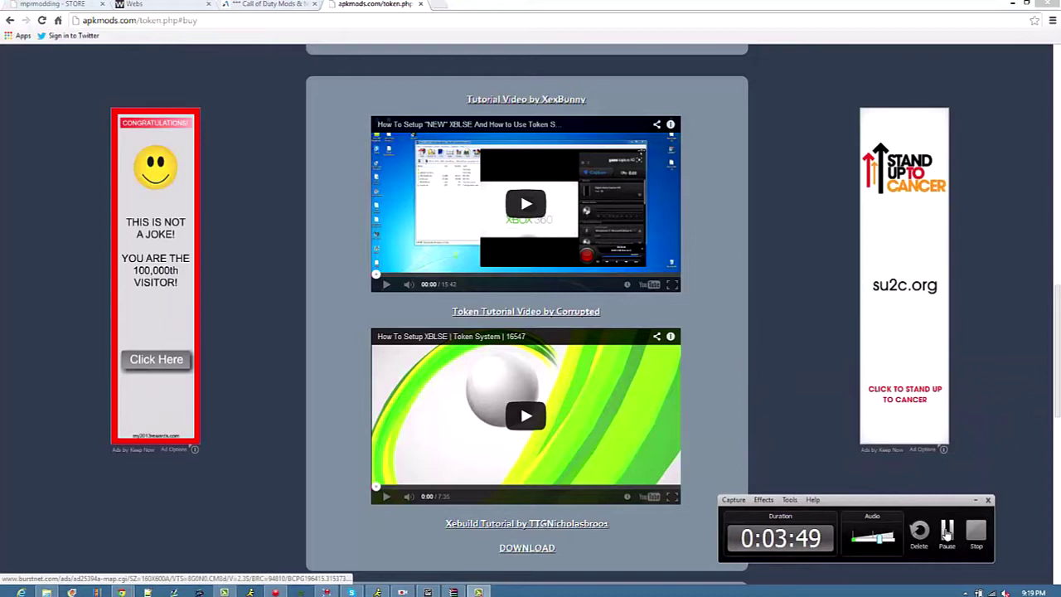
left_click(946, 534)
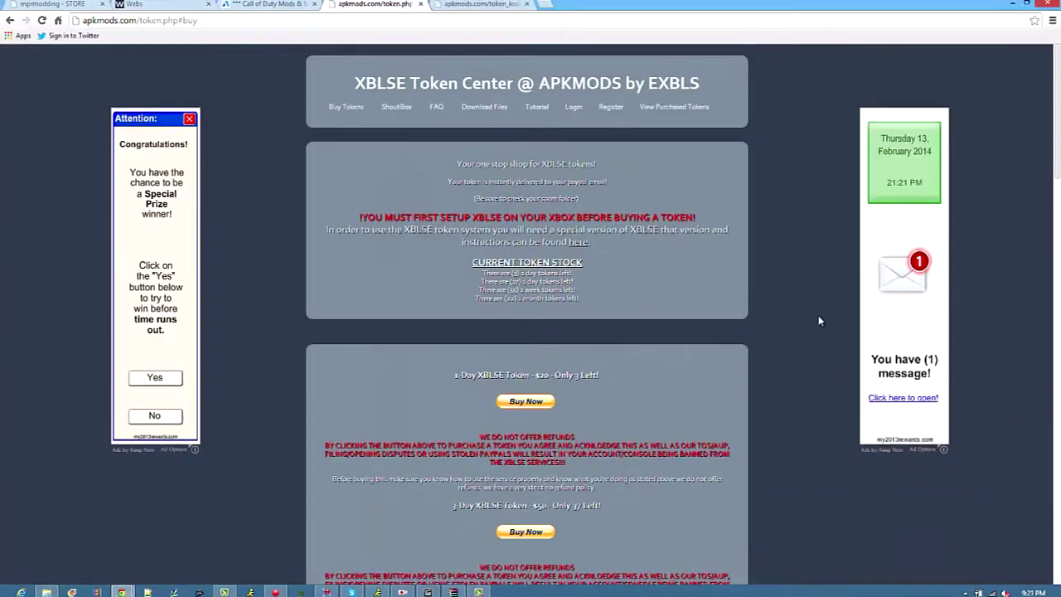
left_click(493, 4)
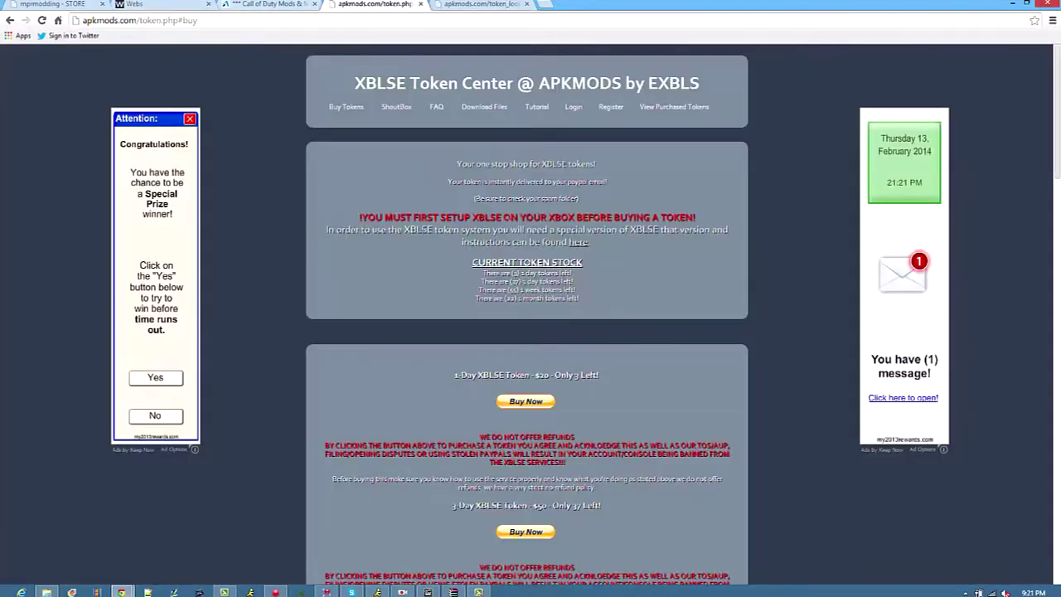
left_click(376, 5)
scroll(489, 117, "down", 1)
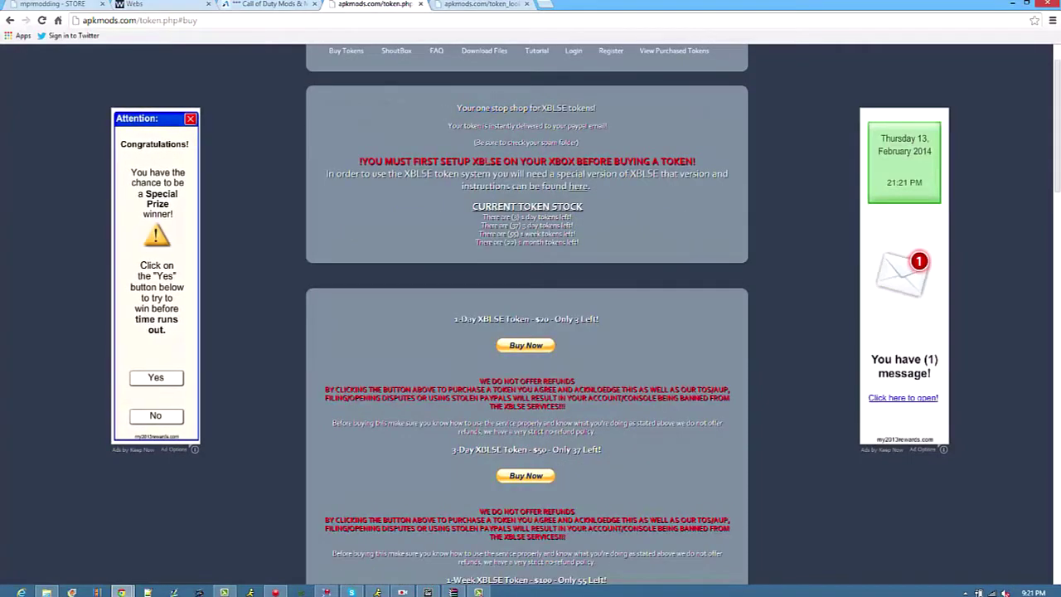
scroll(531, 209, "down", 5)
scroll(531, 209, "down", 9)
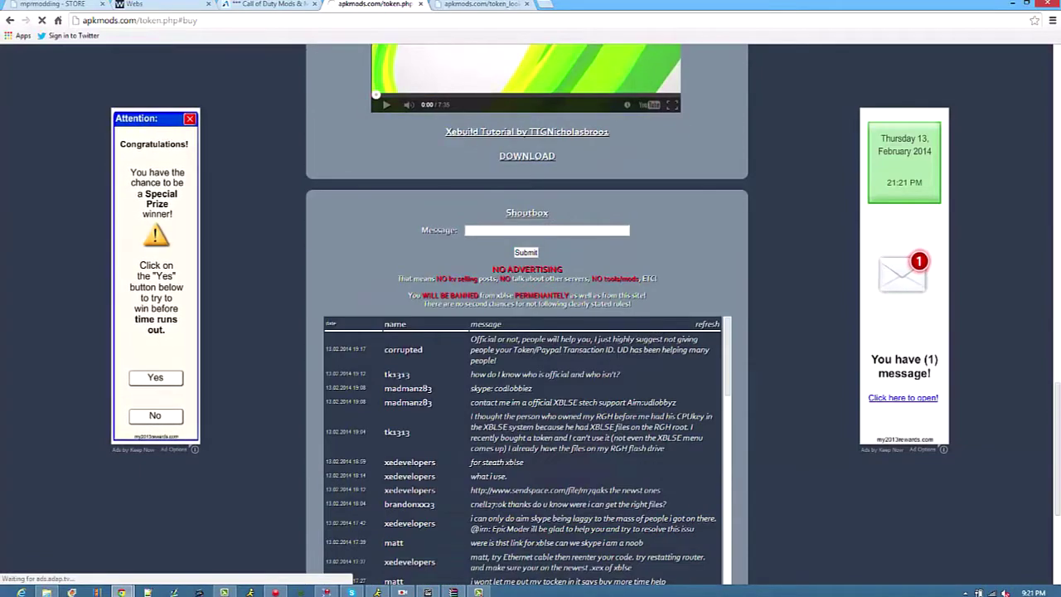
scroll(592, 249, "up", 15)
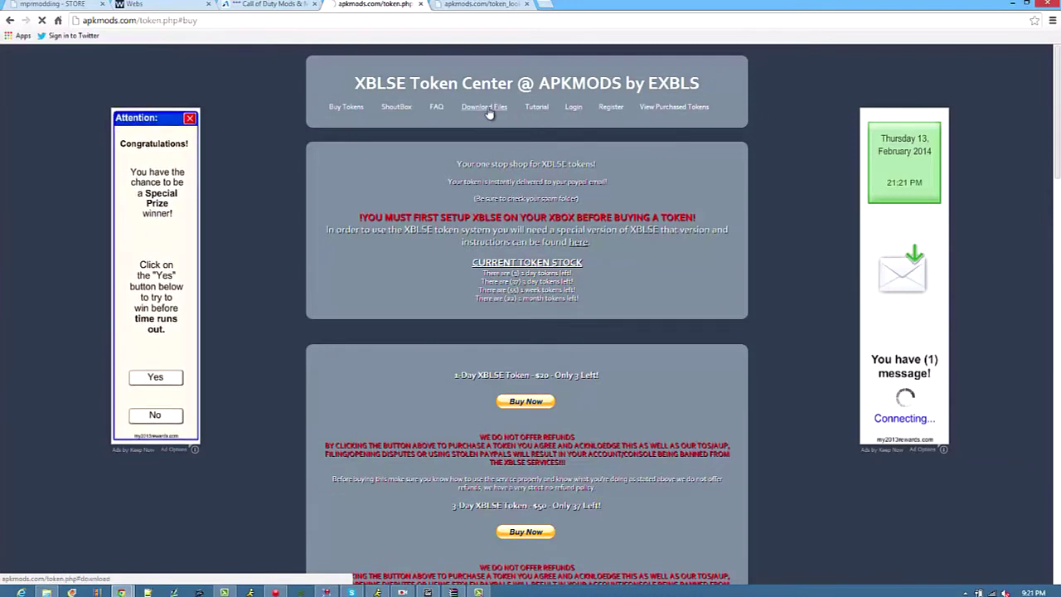
Step: Copy the transaction ID from the PayPal transaction details window
left_click(497, 4)
left_click(383, 4)
left_click(479, 4)
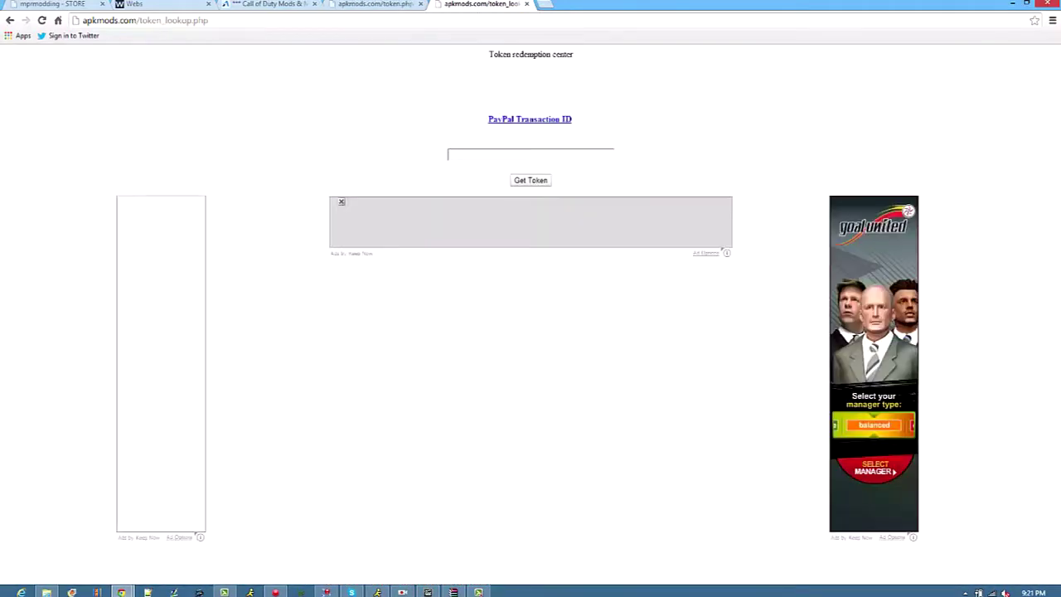
left_click(222, 510)
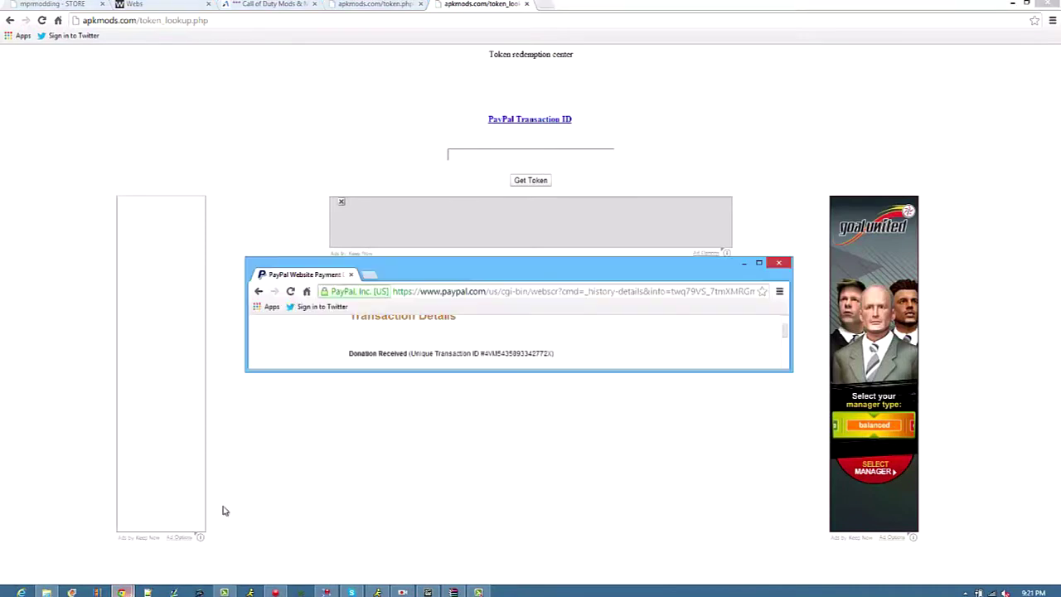
left_click_drag(553, 353, 495, 354)
left_click(509, 367)
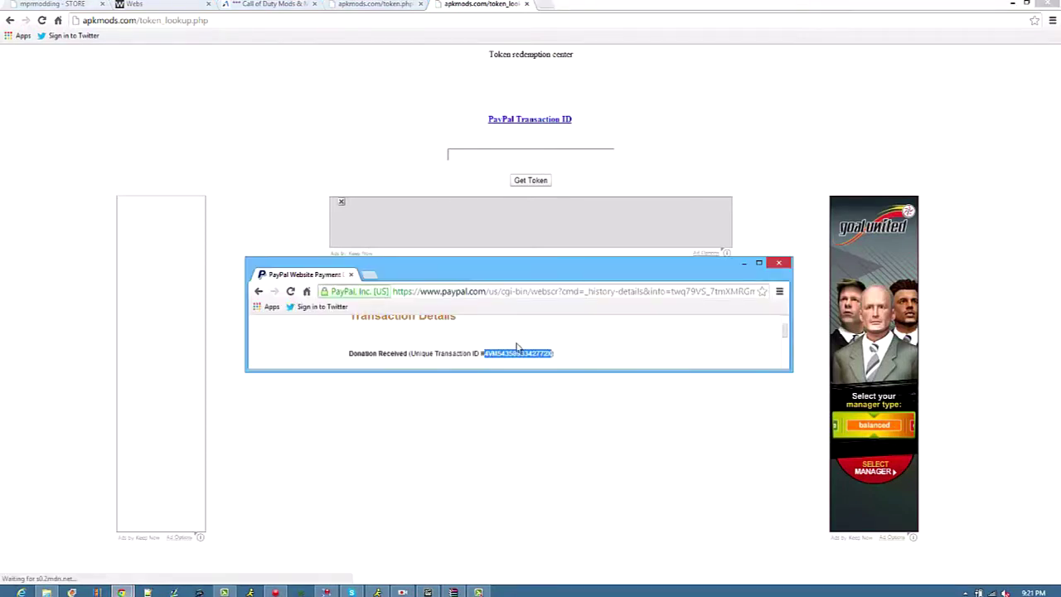
Step: Paste the transaction ID into the token redemption field and request the token
left_click(566, 157)
right_click(567, 158)
left_click(593, 222)
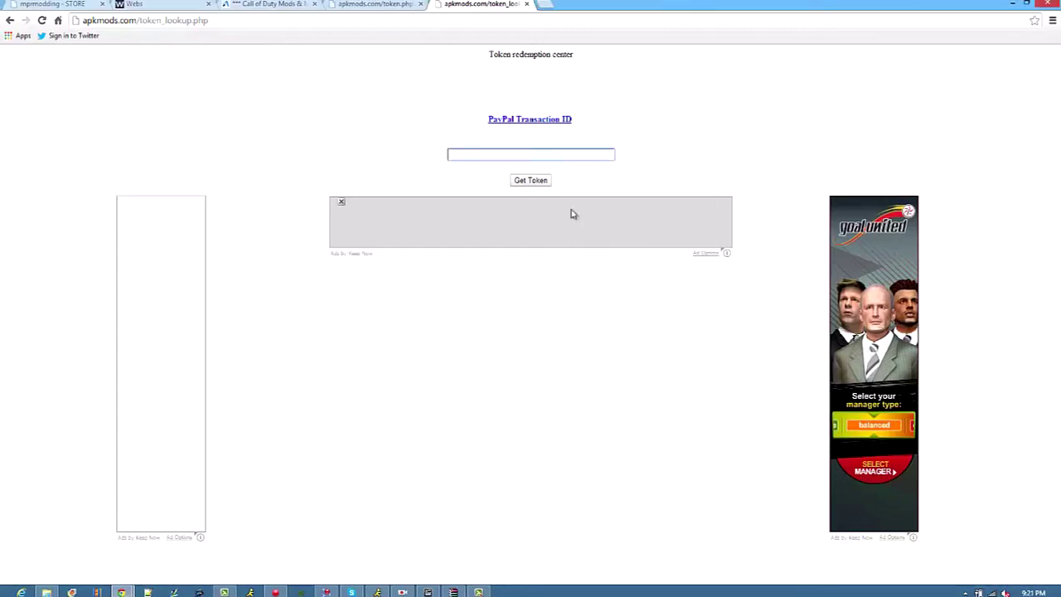
left_click(533, 186)
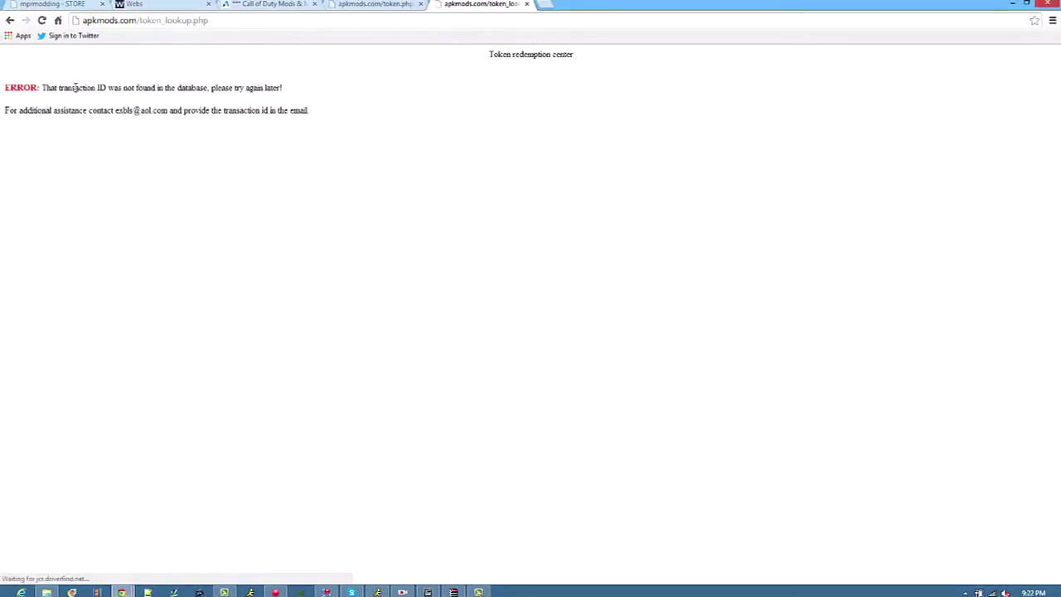
Step: Review the 'transaction ID not found' error and reload the result page
triple_click(42, 87)
left_click(422, 52)
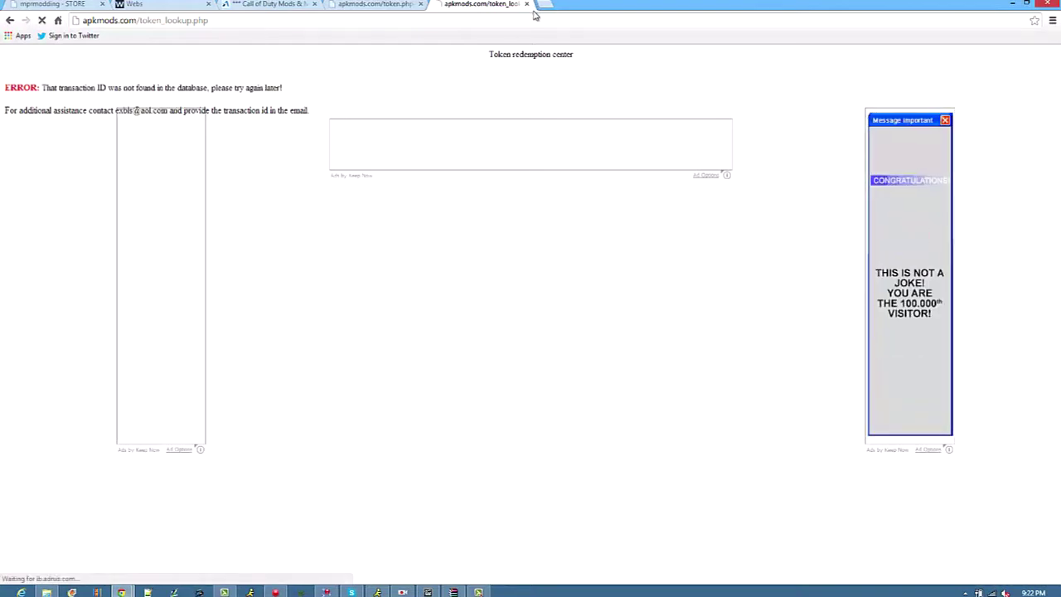
mouse_move(124, 591)
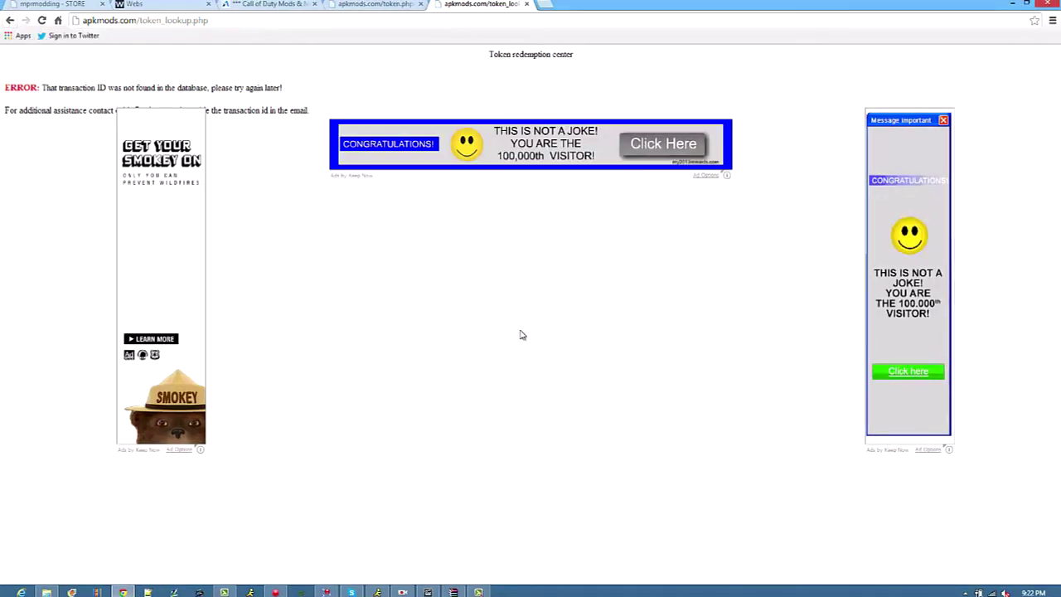
key("alt+Left")
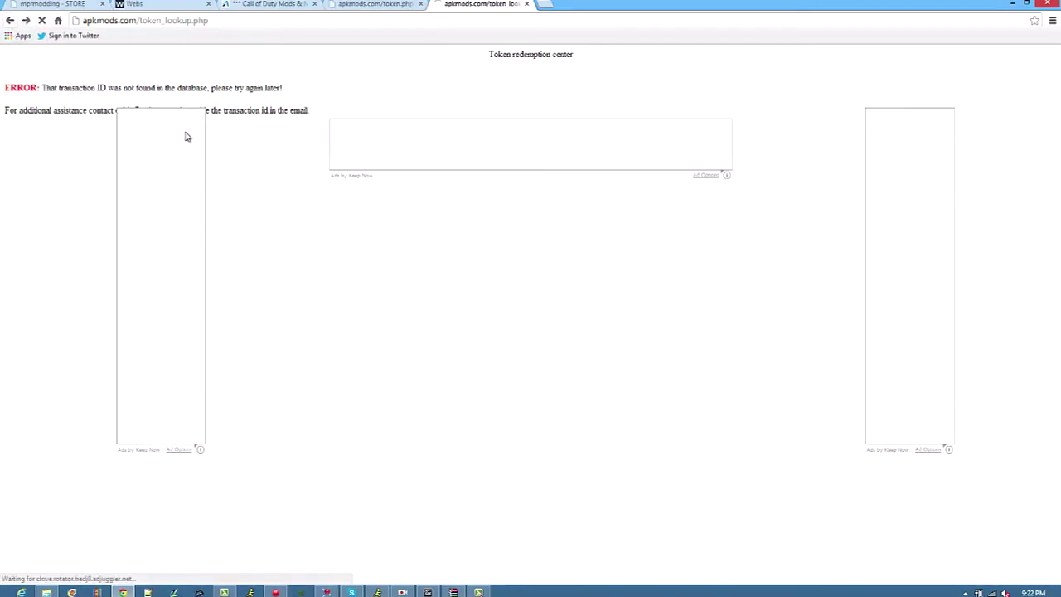
left_click(527, 5)
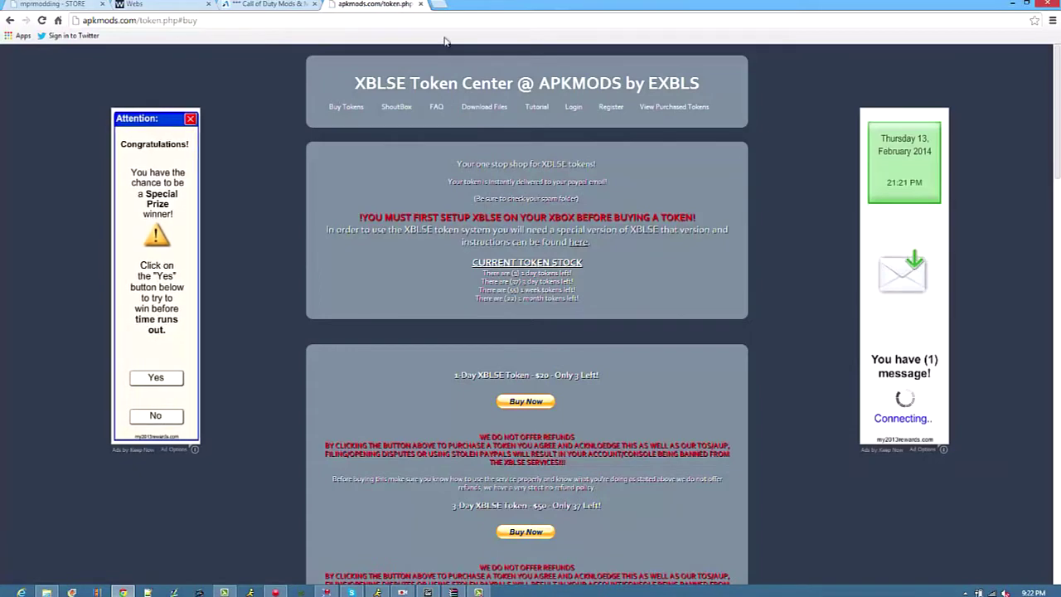
scroll(557, 214, "down", 3)
scroll(531, 216, "up", 3)
scroll(497, 149, "down", 3)
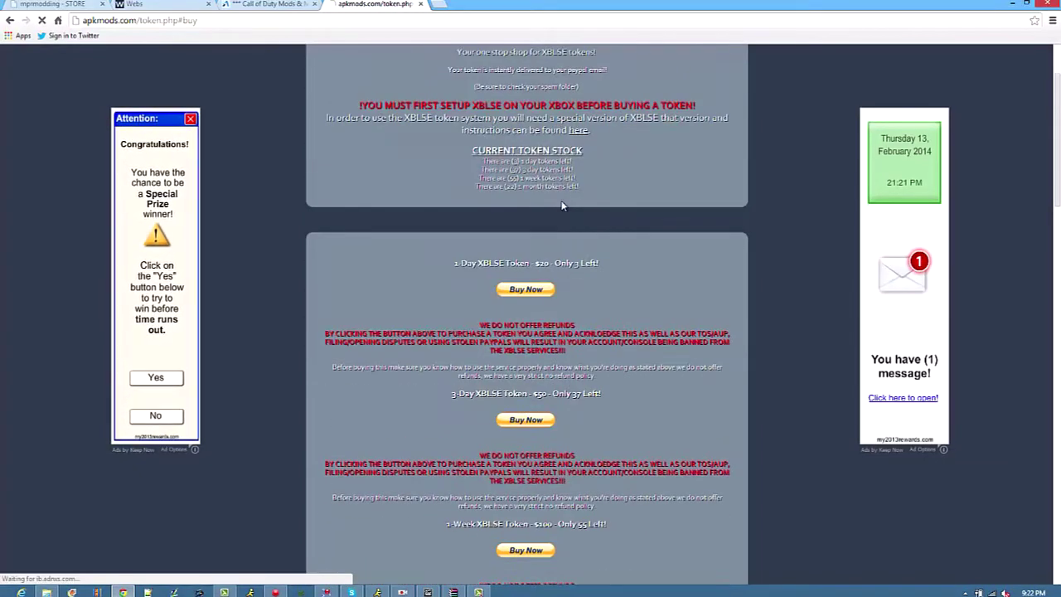
scroll(496, 146, "up", 3)
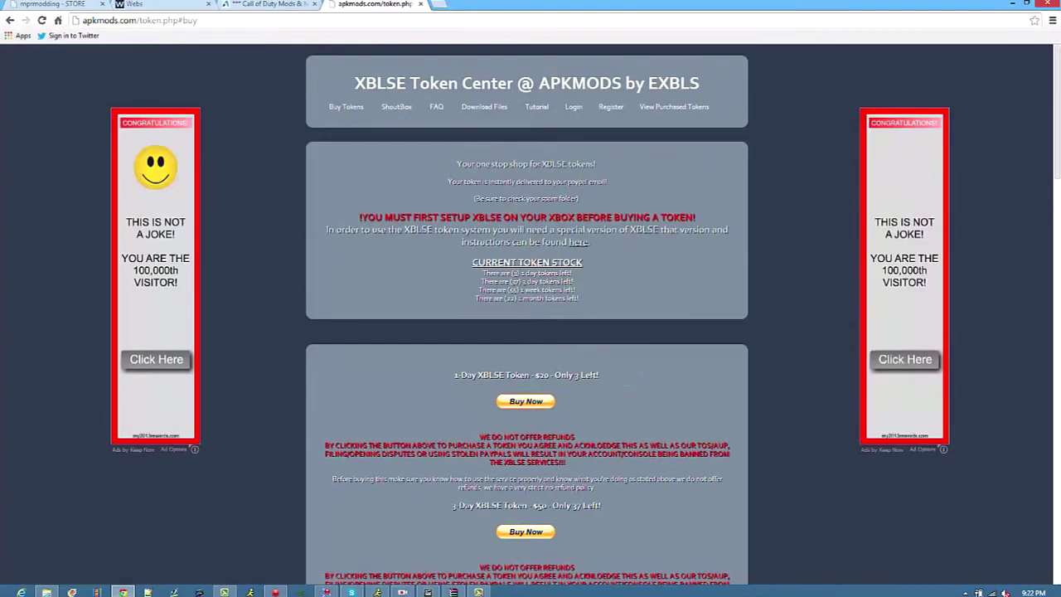
left_click_drag(567, 181, 457, 196)
left_click(458, 196)
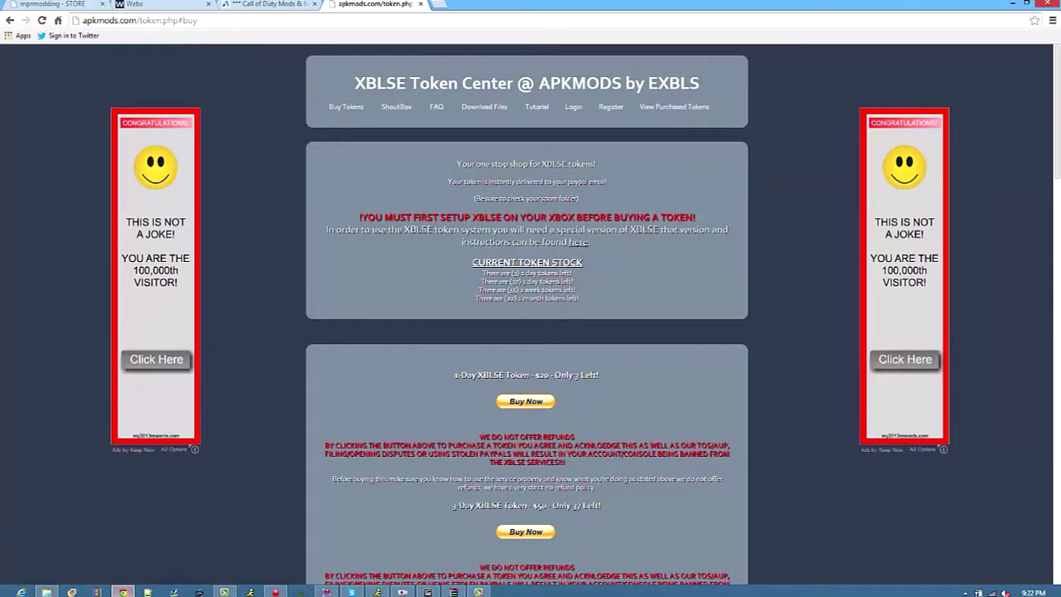
Step: Close the currently open archive in WinRAR
mouse_move(123, 591)
left_click(427, 592)
left_click(205, 354)
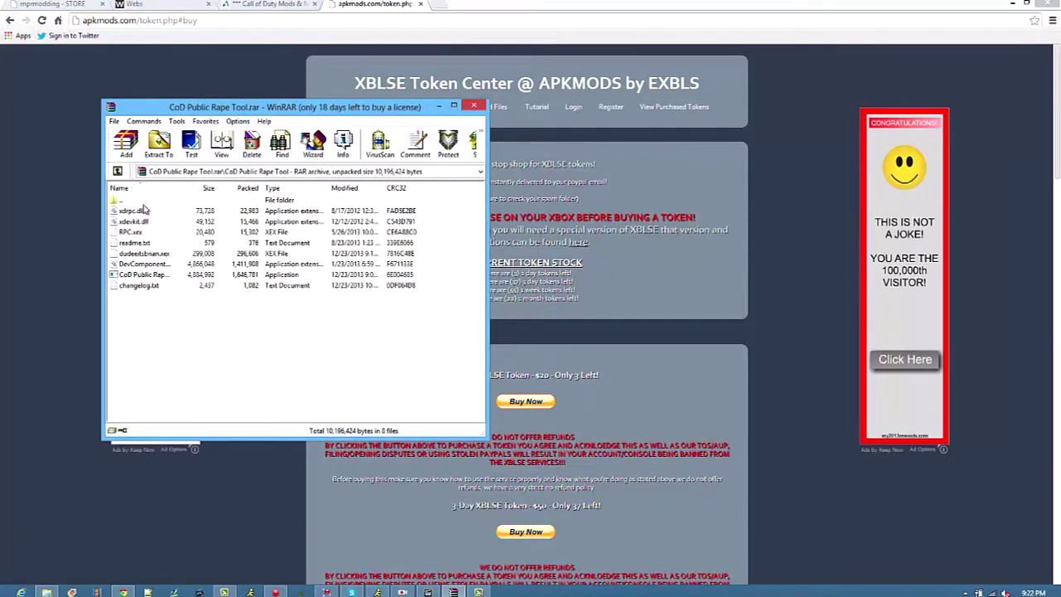
double_click(139, 201)
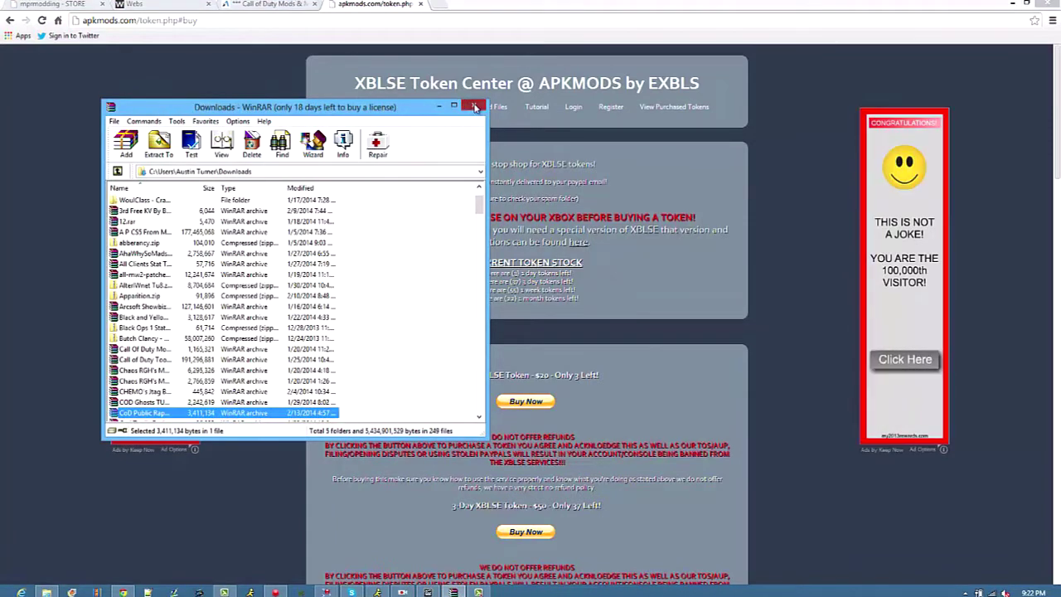
left_click(475, 109)
Step: Open XBLSE_16547_With_Xebuild.rar from the Downloads folder
right_click(46, 592)
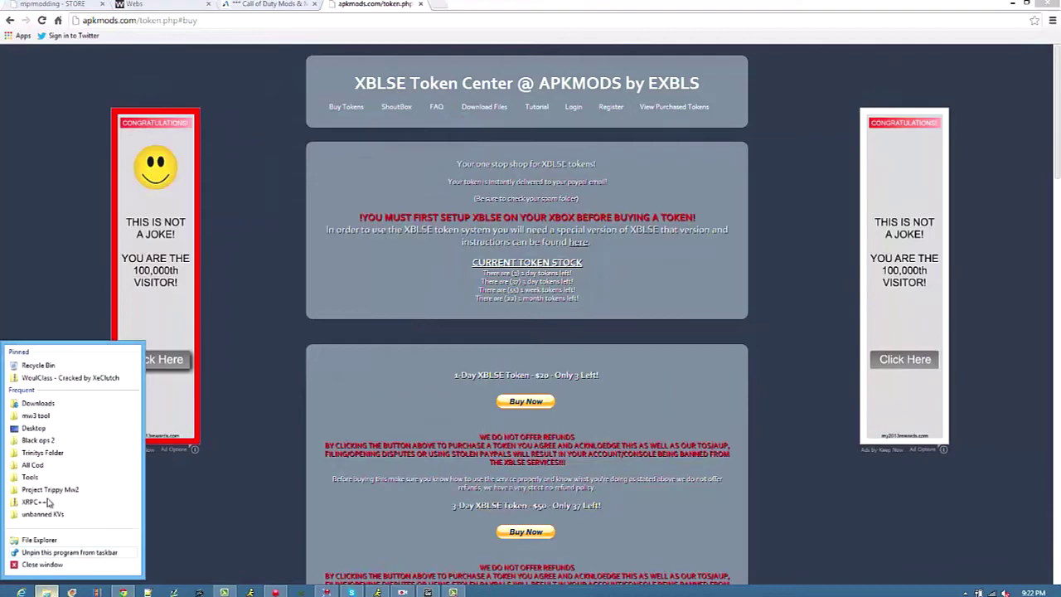
left_click(38, 403)
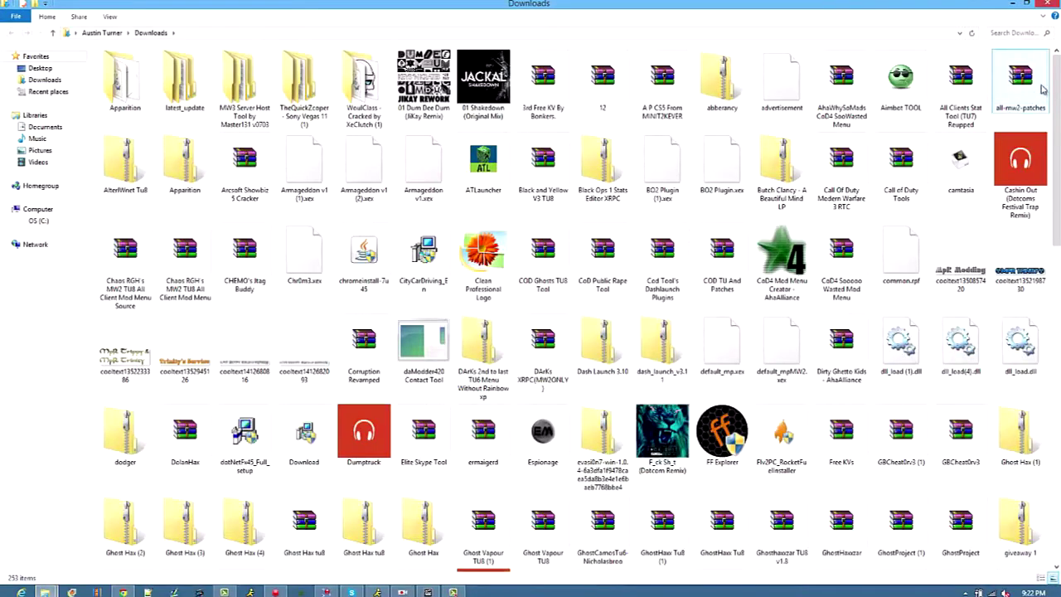
left_click_drag(1055, 150, 1056, 460)
left_click(1021, 437)
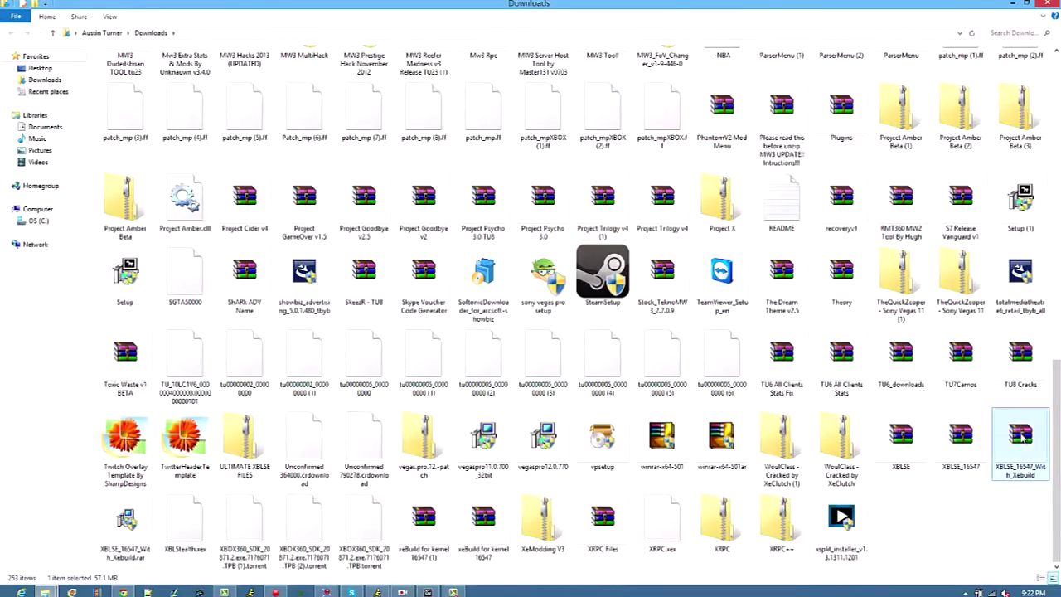
double_click(1021, 438)
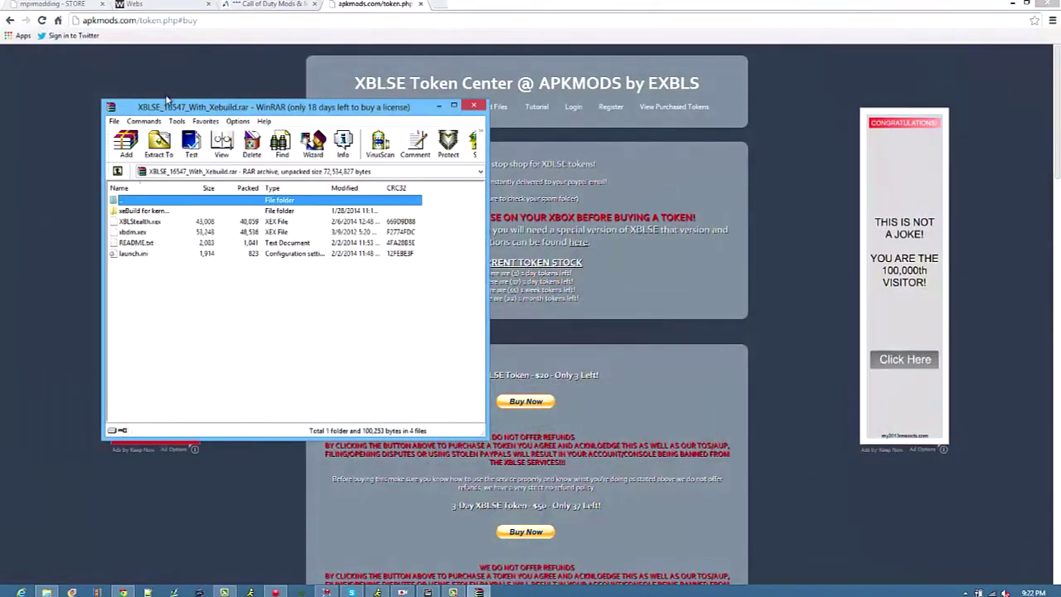
Step: Move the archive window right and restore the Modern Warfare 2 folder window
left_click_drag(189, 110, 503, 108)
left_click(46, 591)
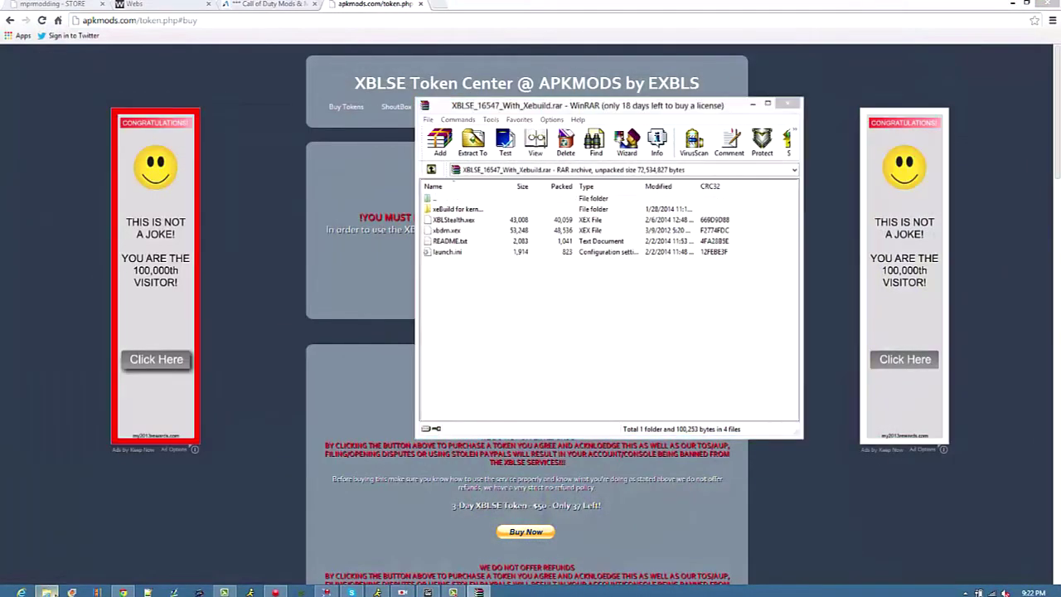
left_click_drag(665, 148, 660, 158)
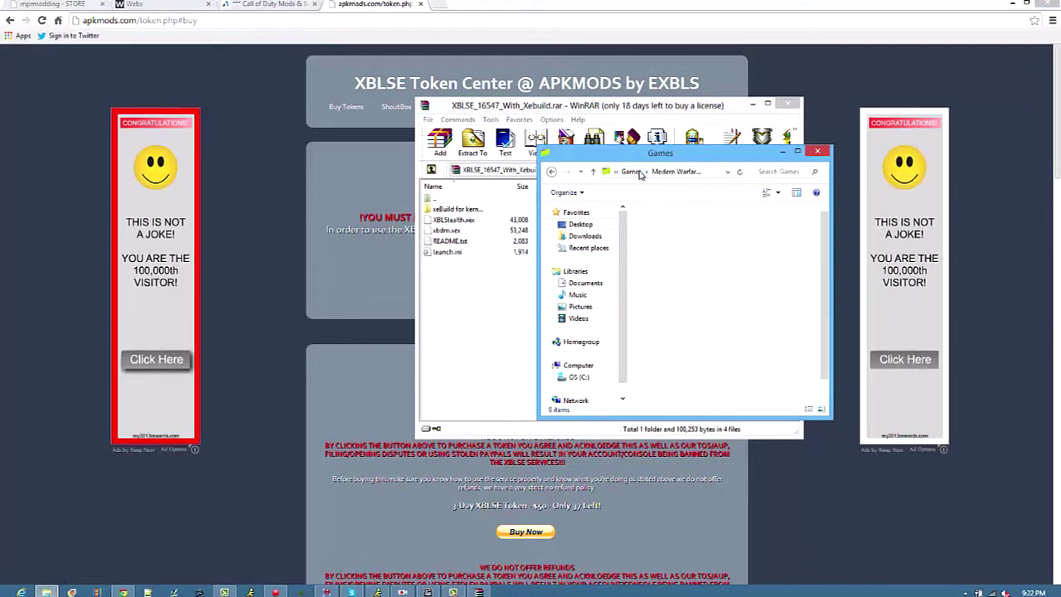
Step: Go up through Games to Retail Hard Drive Emulation (HDD:) and maximise the Explorer window
left_click(639, 174)
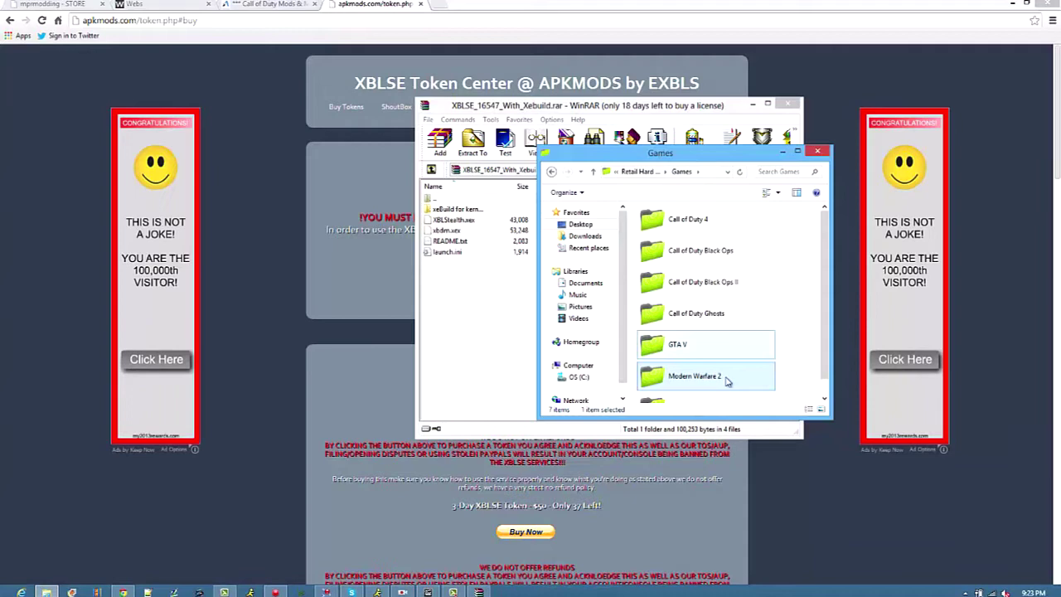
left_click(643, 172)
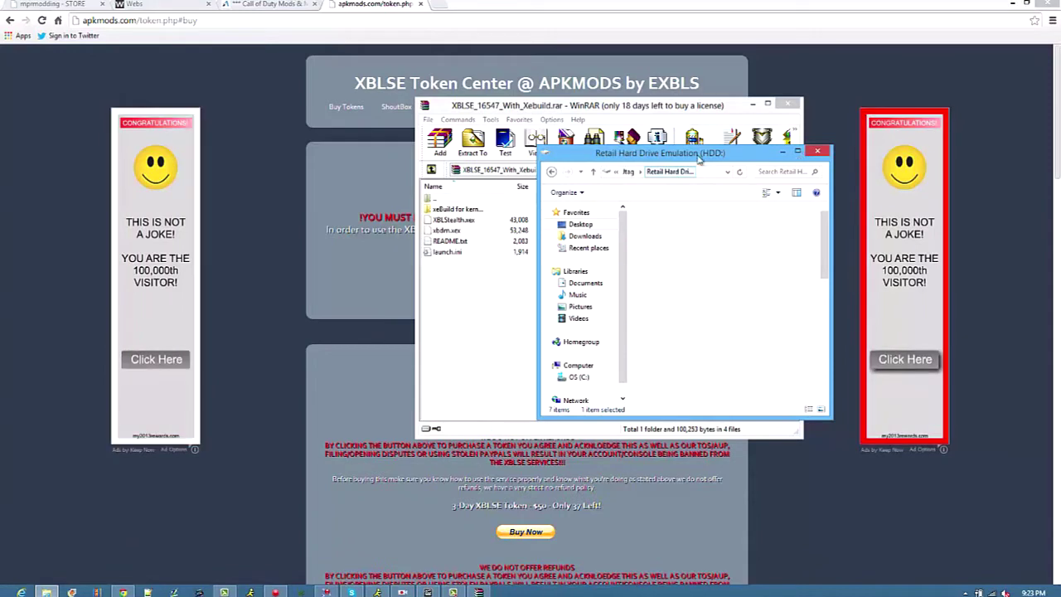
left_click_drag(699, 157, 757, 186)
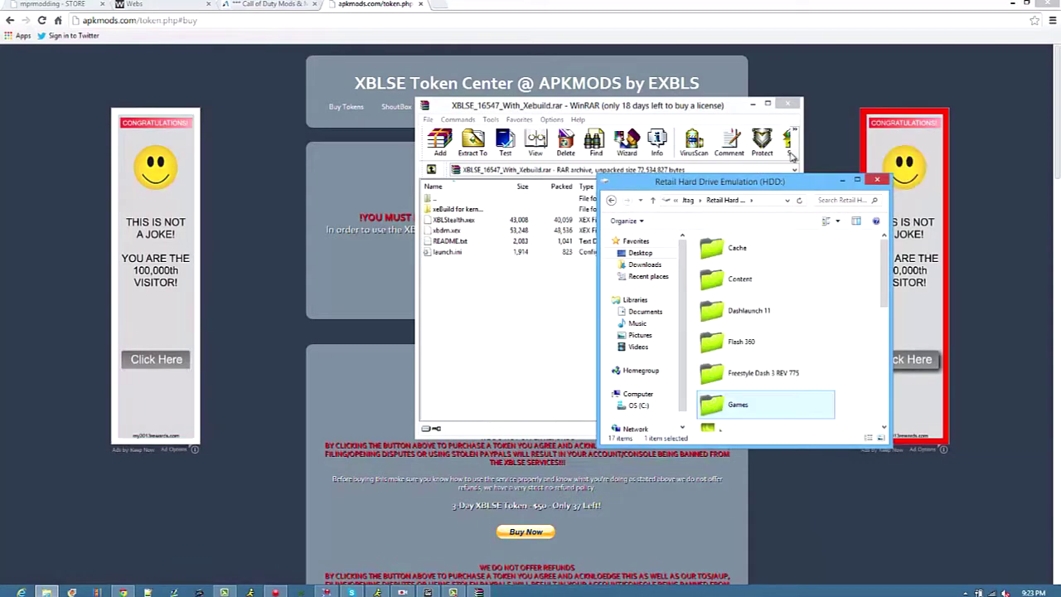
left_click(852, 180)
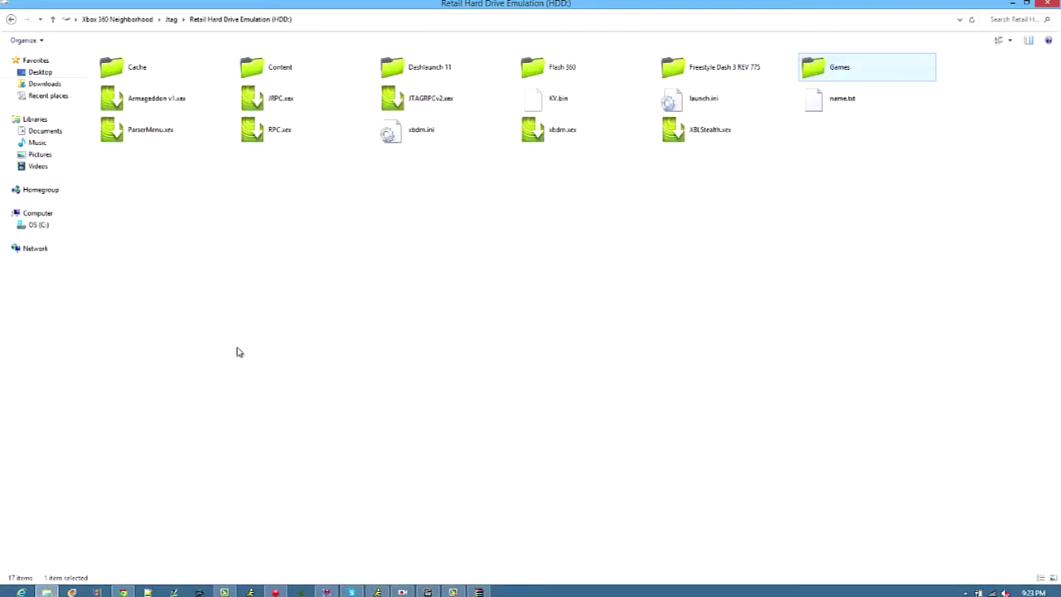
left_click(717, 187)
left_click(701, 134)
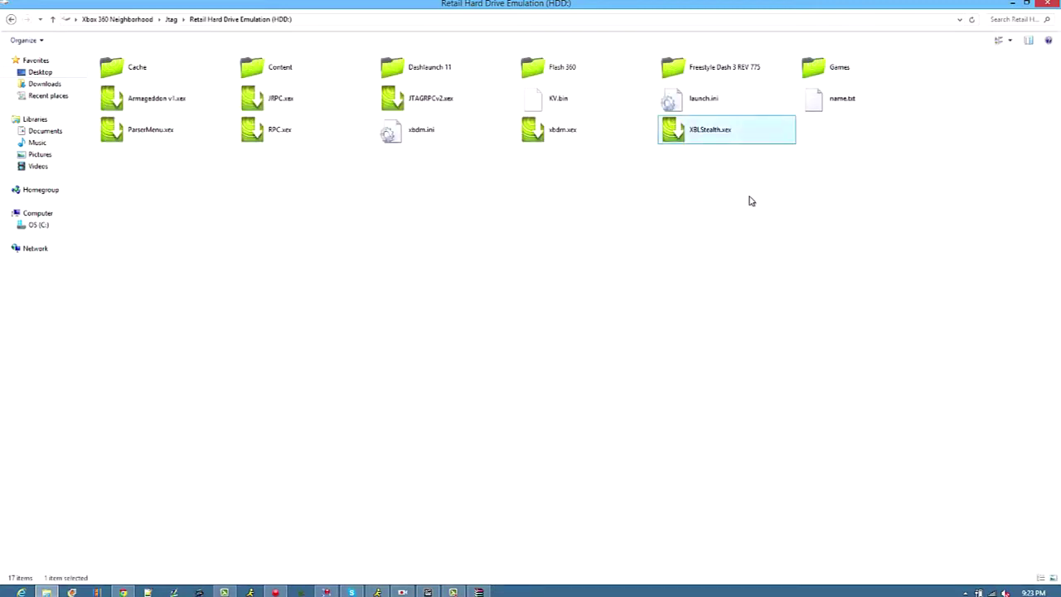
left_click(784, 151)
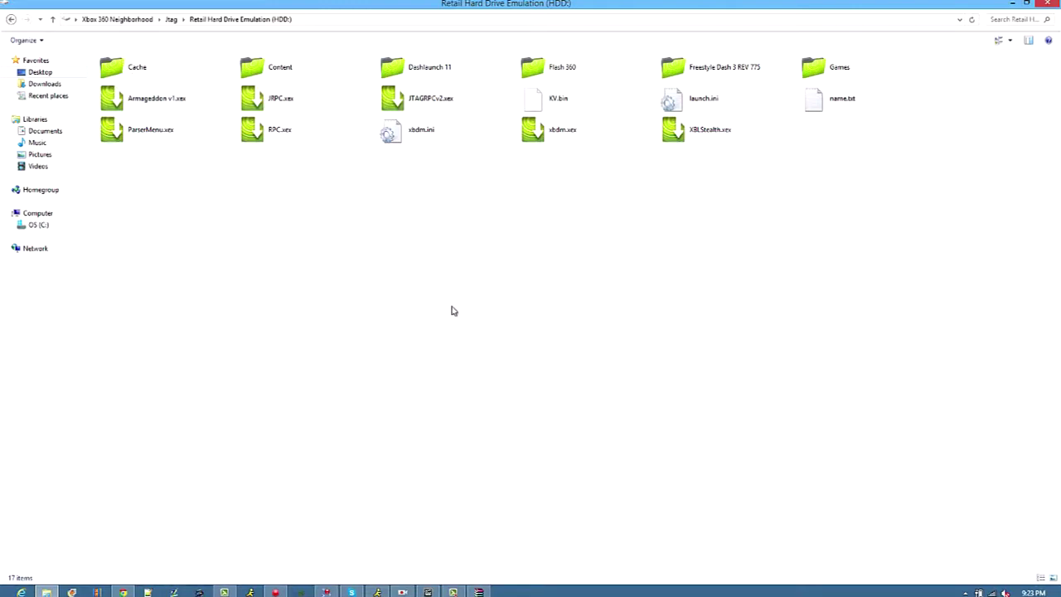
Step: Drag XBLStealth.xex out of the XBLSE archive, then close WinRAR
left_click(481, 592)
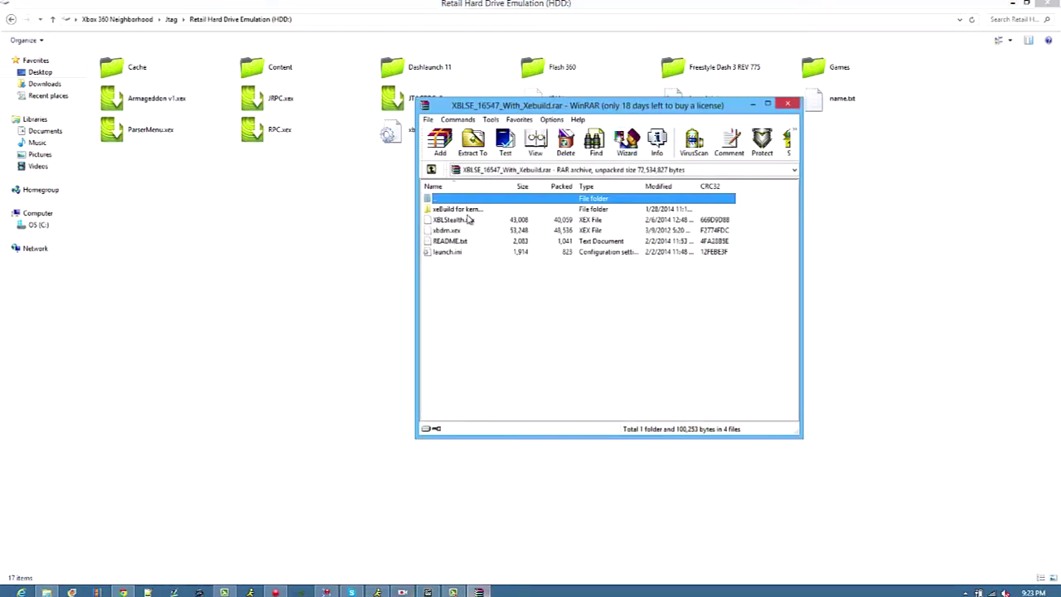
left_click_drag(470, 219, 440, 220)
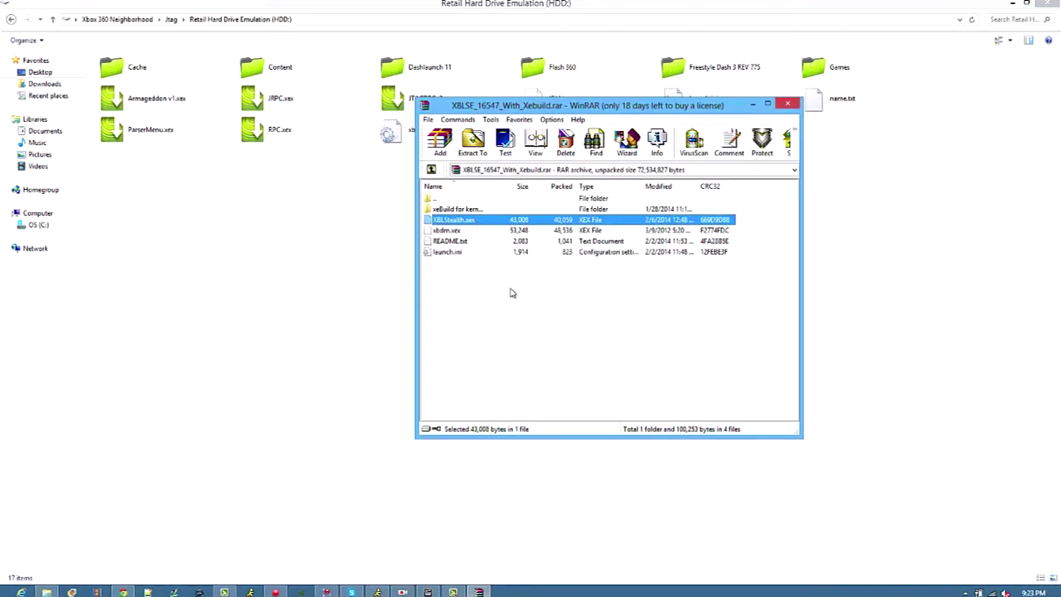
key("Escape")
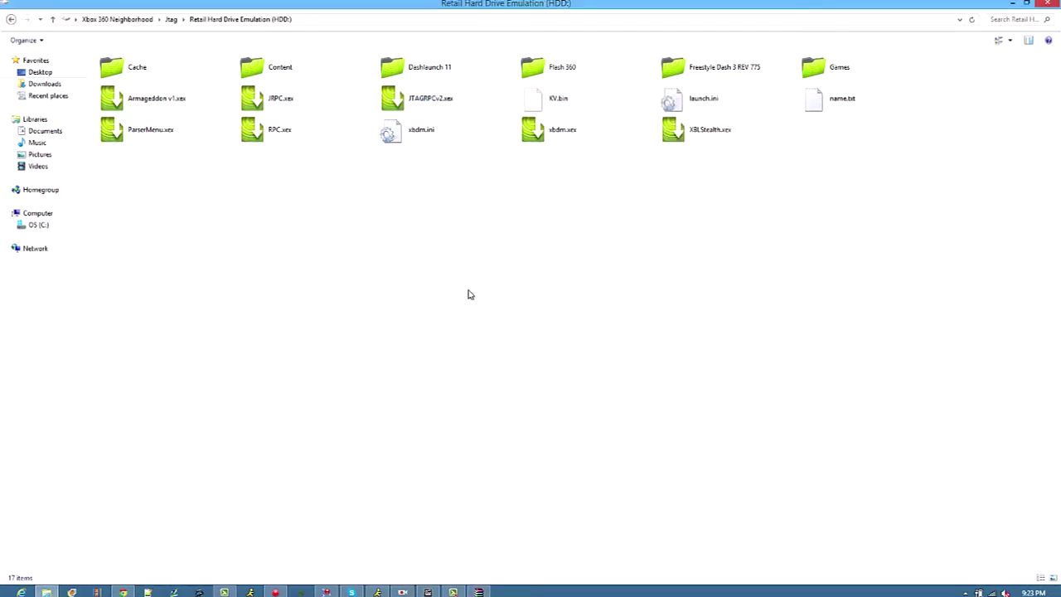
Step: Check the contents of Volume (USB0:), then return to the Jtag drive list
left_click(170, 19)
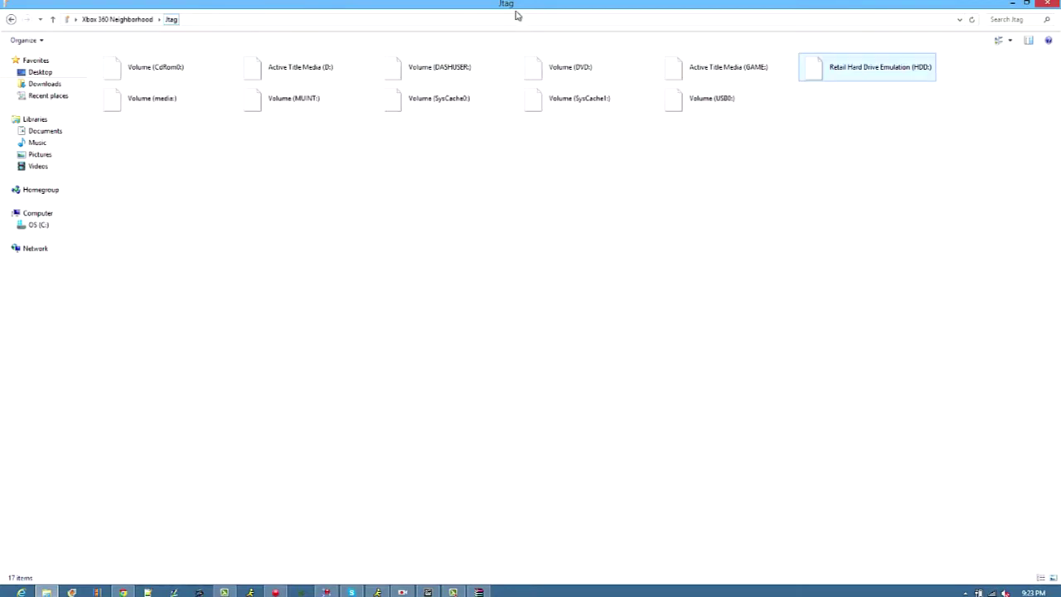
double_click(707, 93)
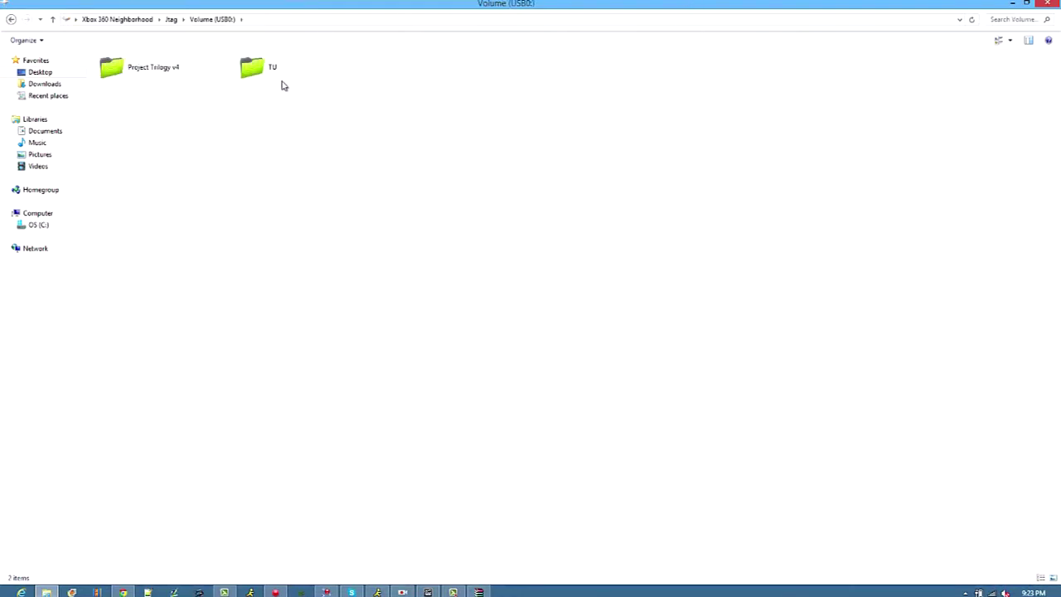
left_click(172, 19)
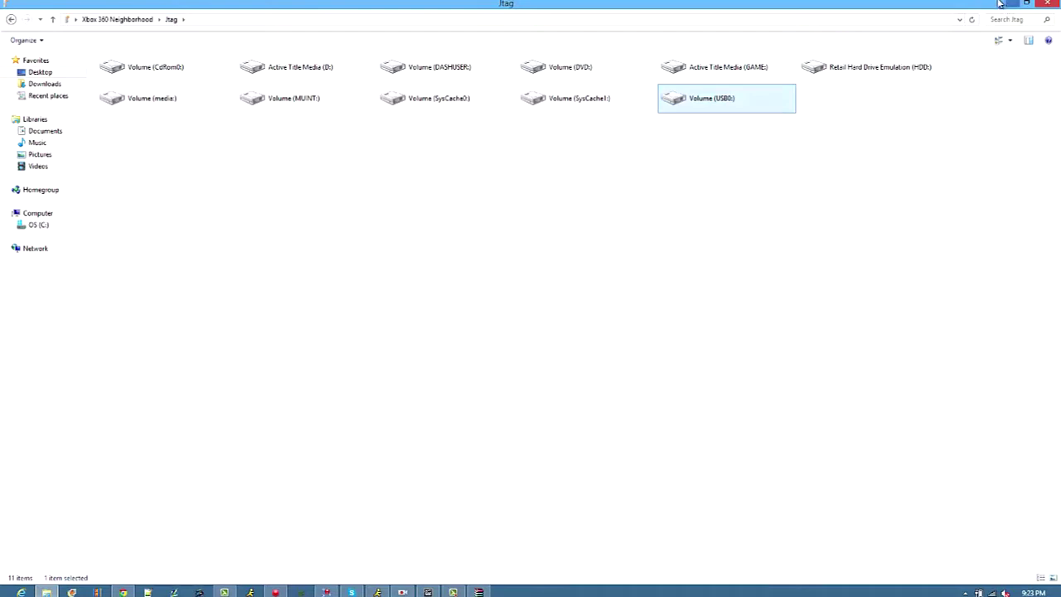
left_click(819, 188)
left_click_drag(157, 154, 317, 201)
Step: Minimise the Explorer, WinRAR and Chrome windows
left_click(1026, 4)
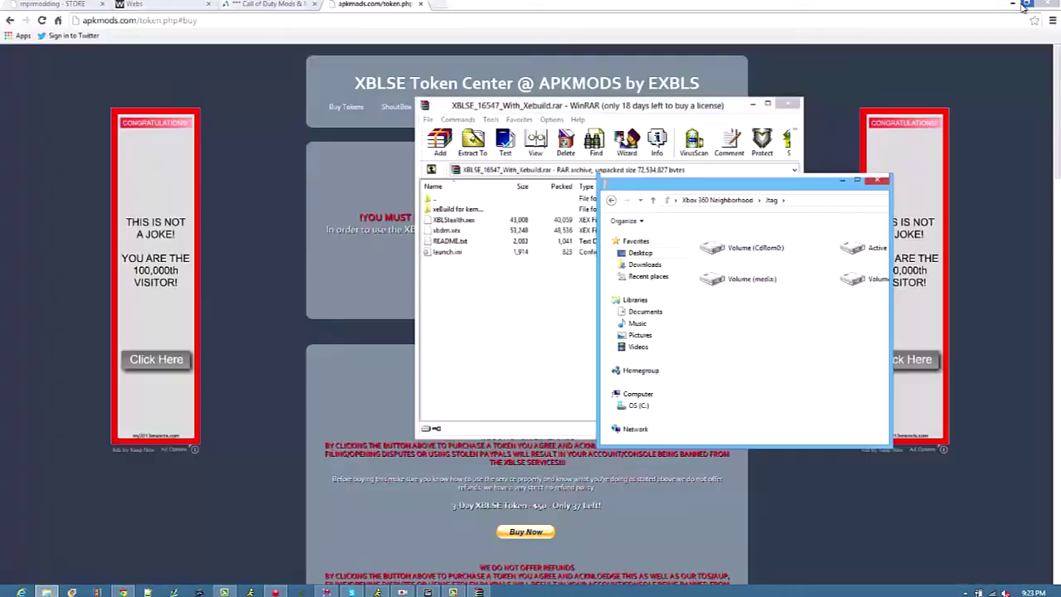
left_click(842, 181)
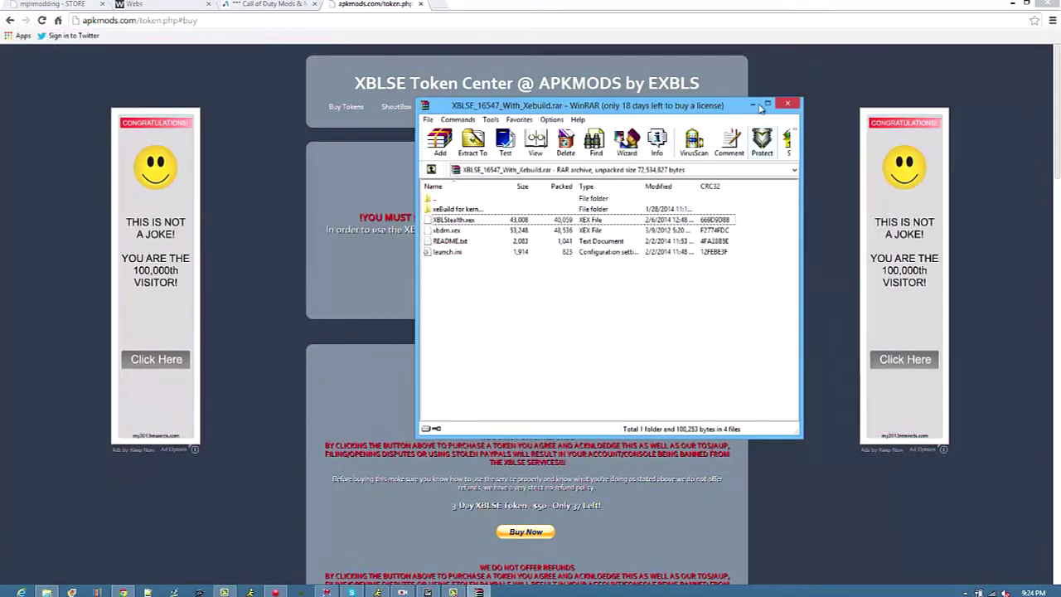
left_click(751, 103)
left_click(52, 4)
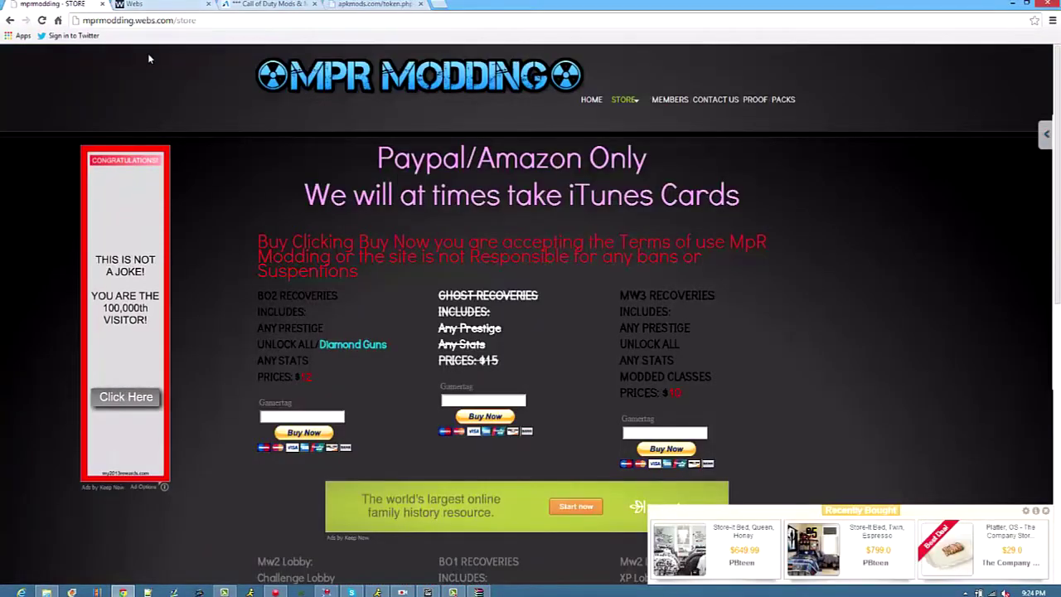
left_click(157, 4)
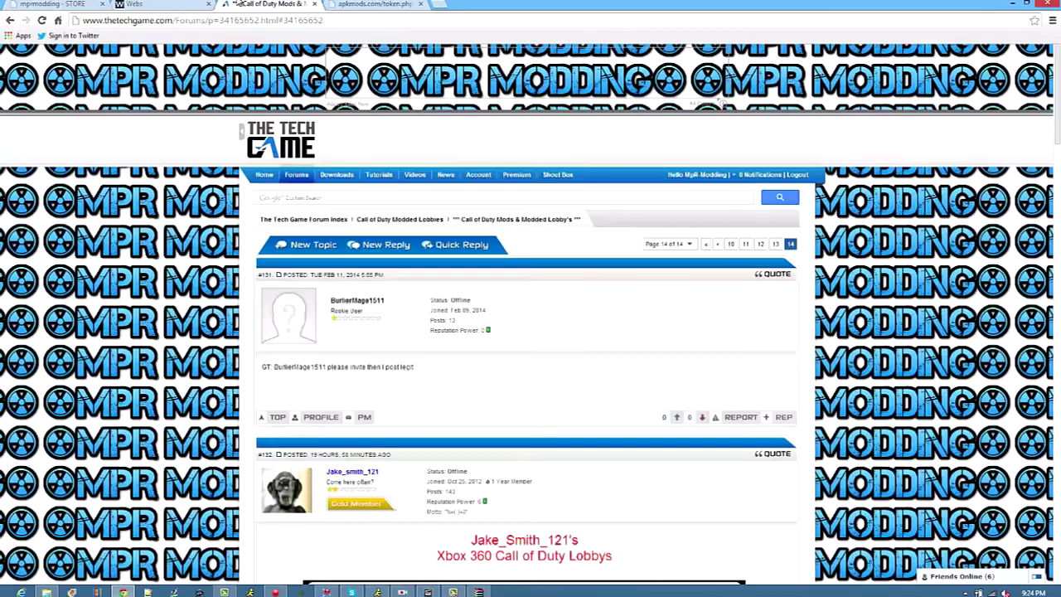
left_click(1012, 4)
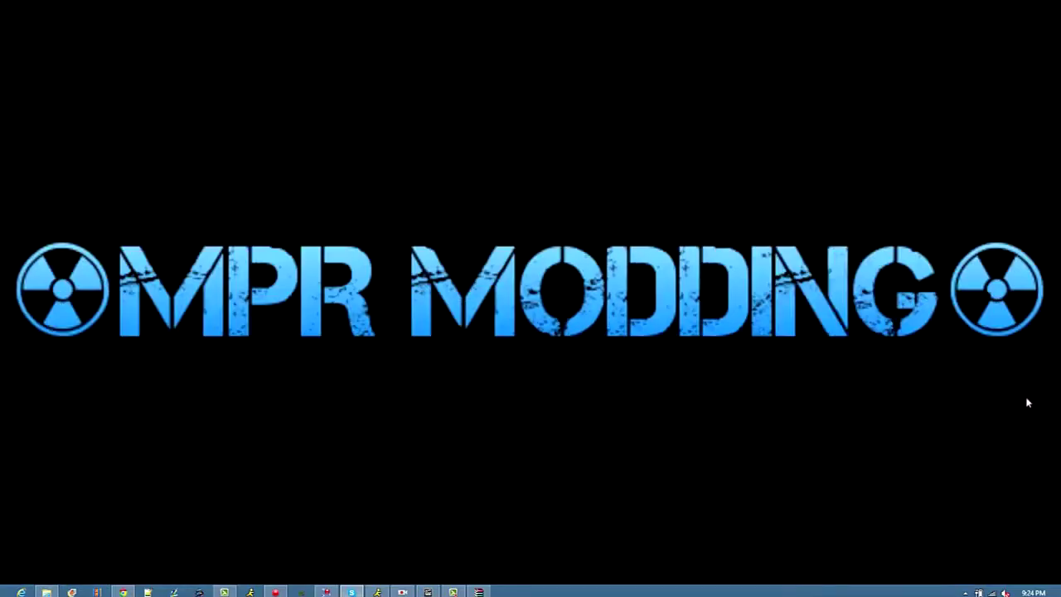
Step: Stop the screen recording from the Camtasia Recorder
left_click(225, 592)
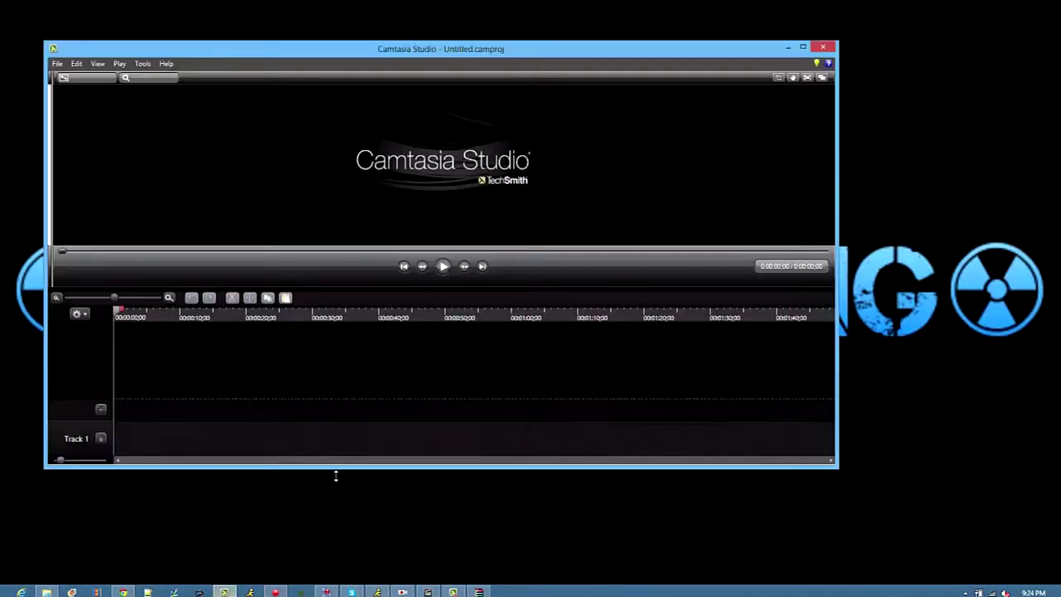
left_click(226, 592)
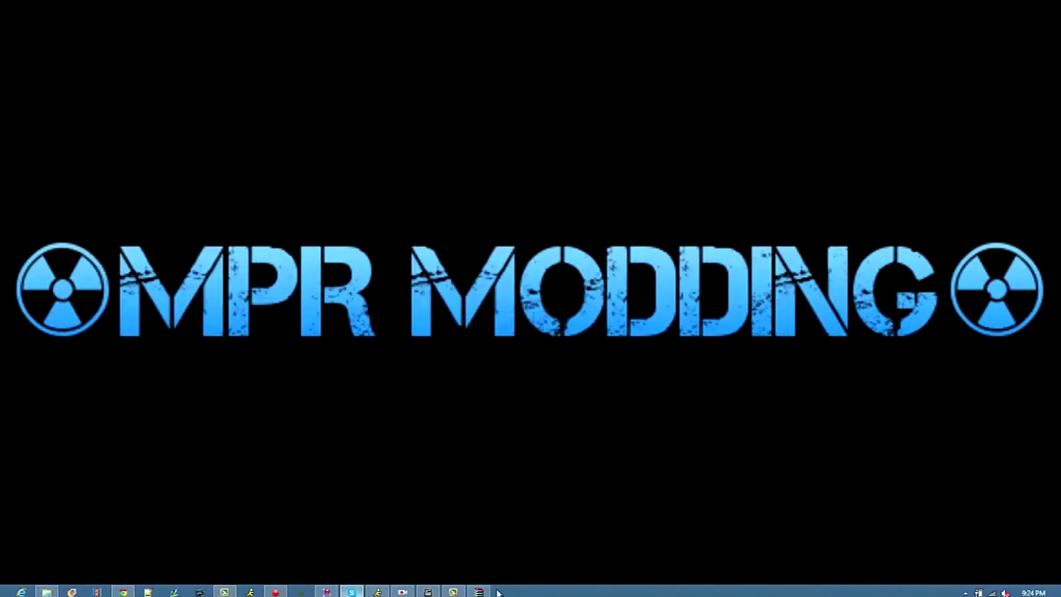
left_click(1005, 592)
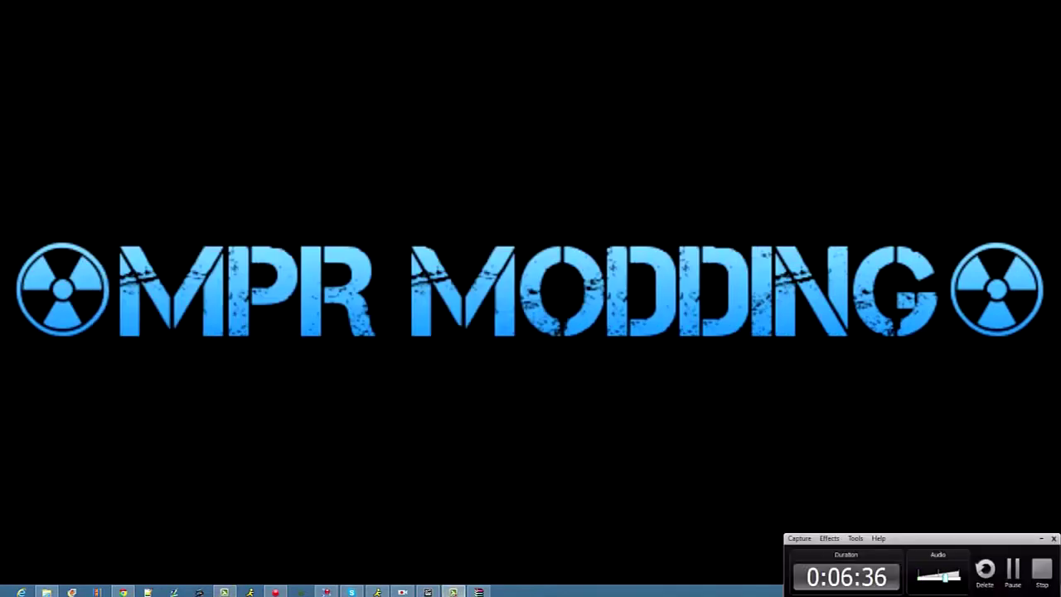
left_click(1041, 570)
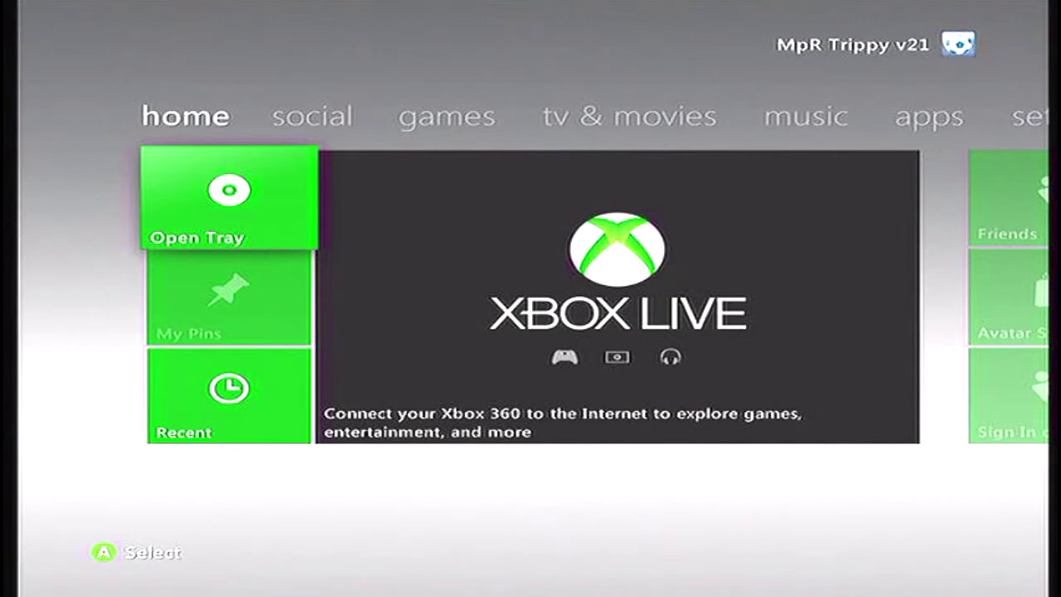
Step: Launch XeXMenu from Recent and run default.xex in Hdd1: Dashlaunch 11 > Installer
key("Down")
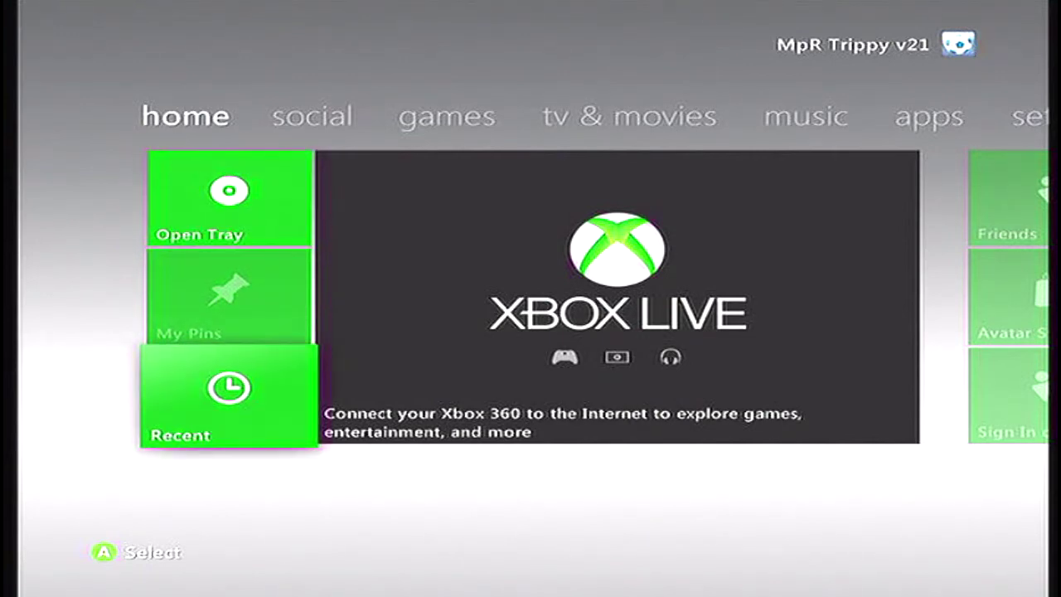
key("Return")
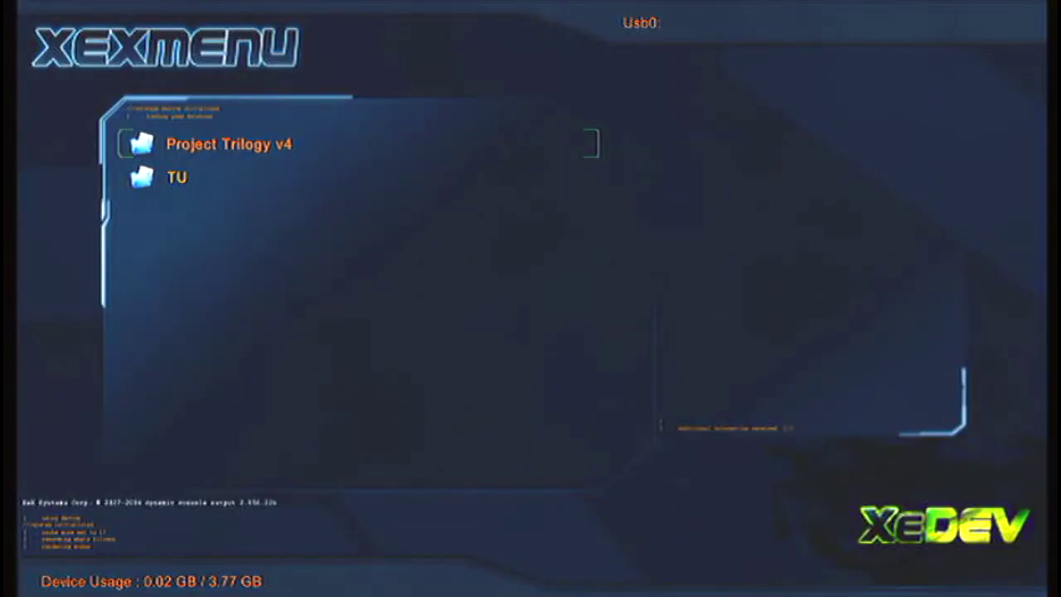
key("Escape")
key("Down")
key("Return")
key("Down")
key("Down")
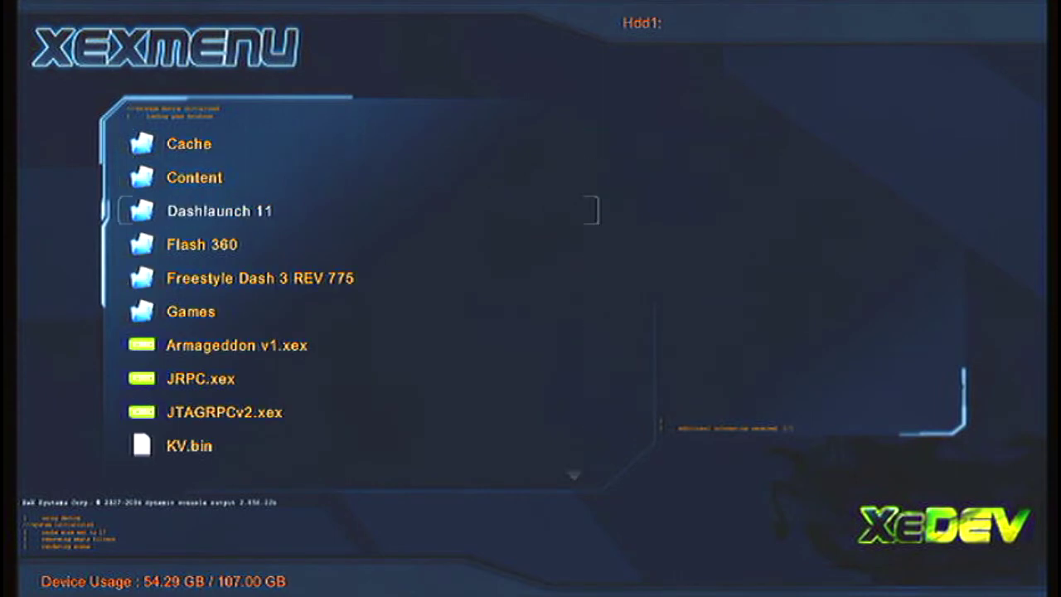
key("Return")
key("Return")
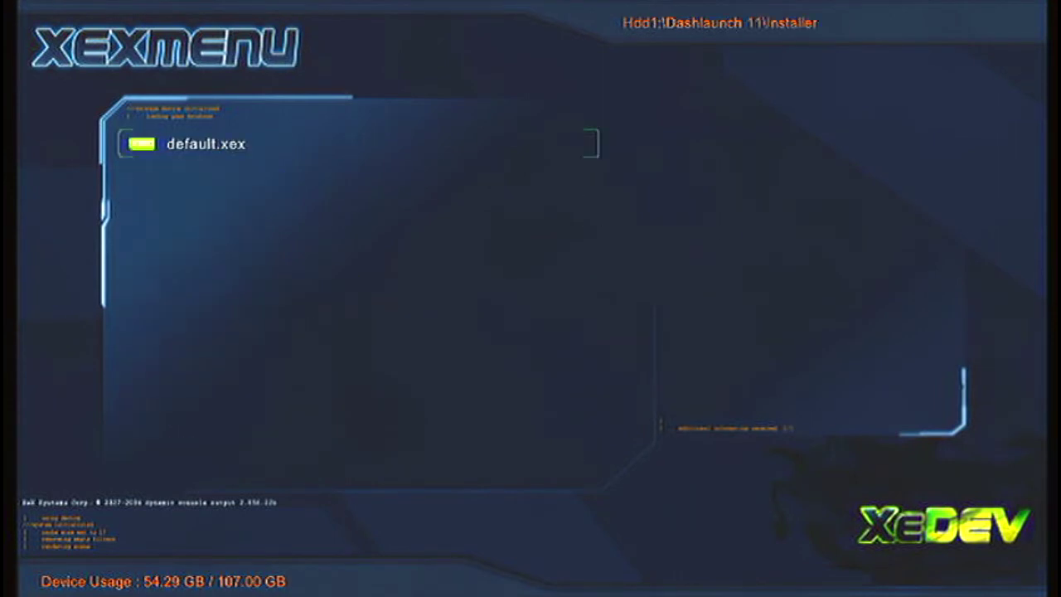
key("Return")
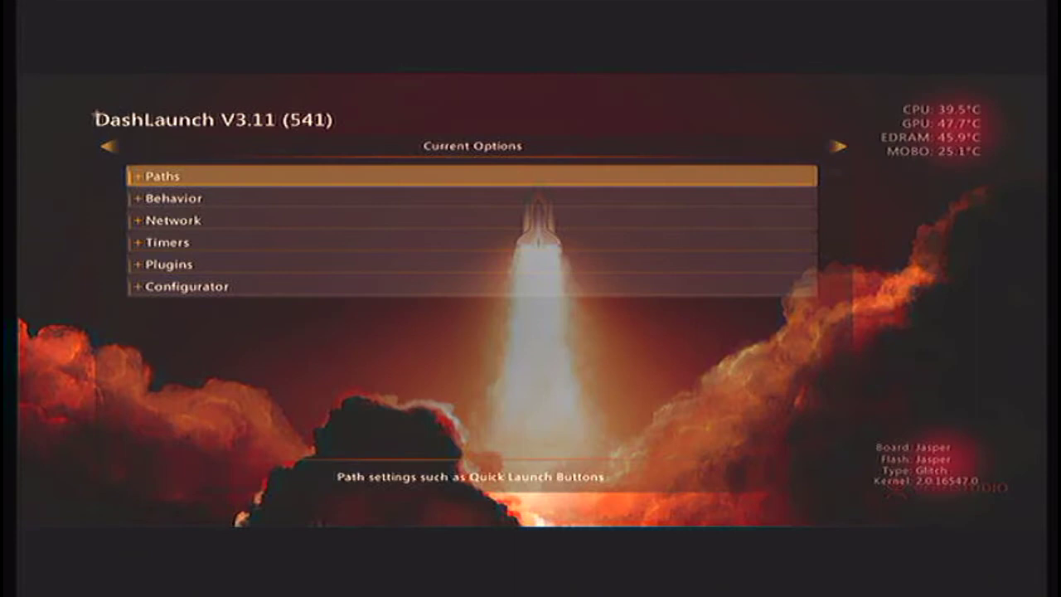
Step: Expand the Plugins group and check plugin5 points to Hdd\XBLStealth.xex
key("Down")
key("Down")
key("Down")
key("Down")
key("Return")
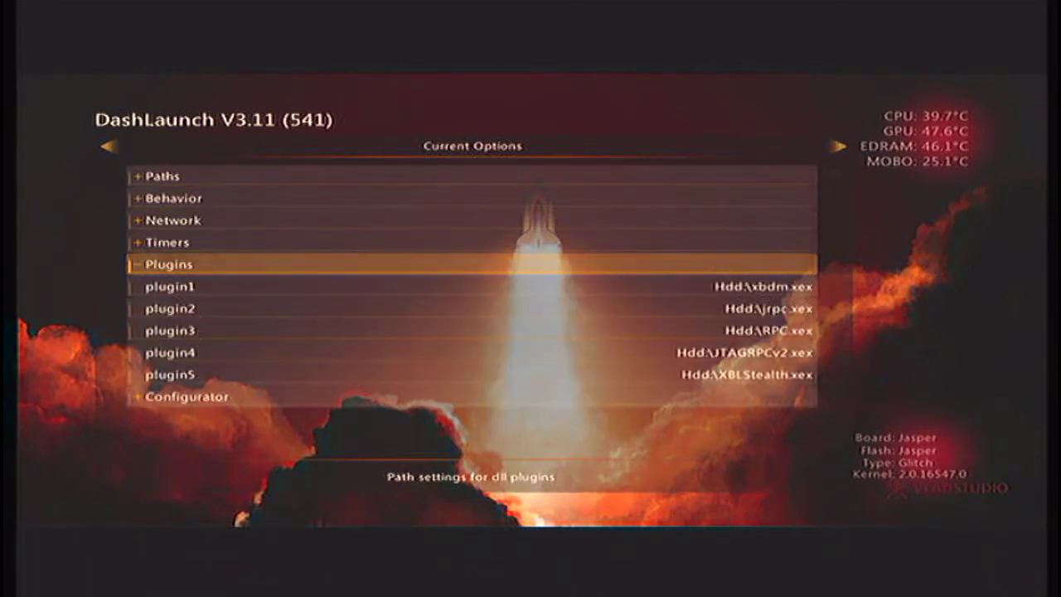
key("Up")
key("Down")
key("Return")
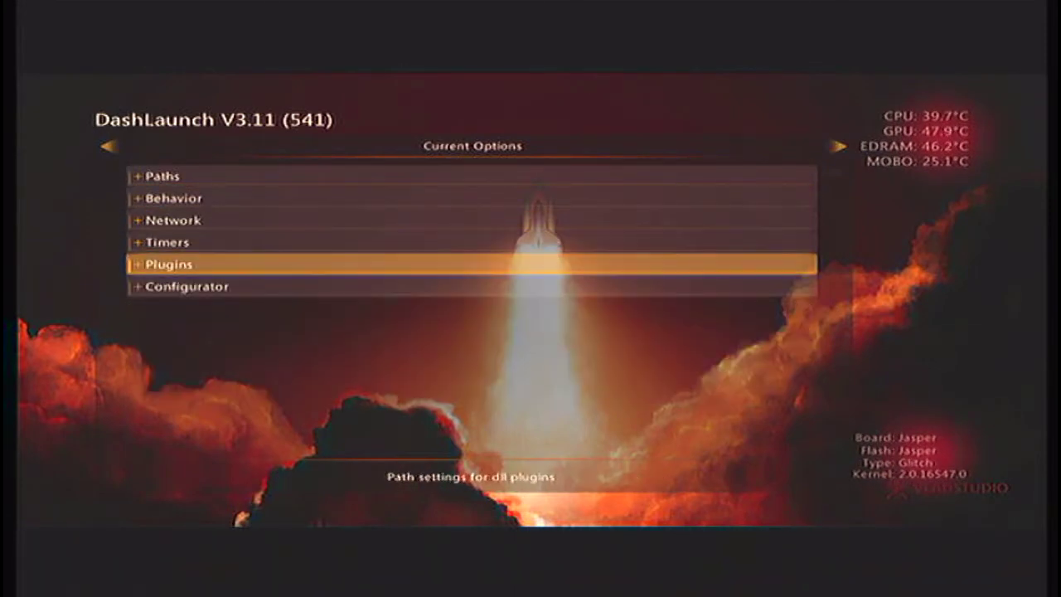
key("Return")
key("Down")
key("Down")
key("Down")
key("Down")
key("Down")
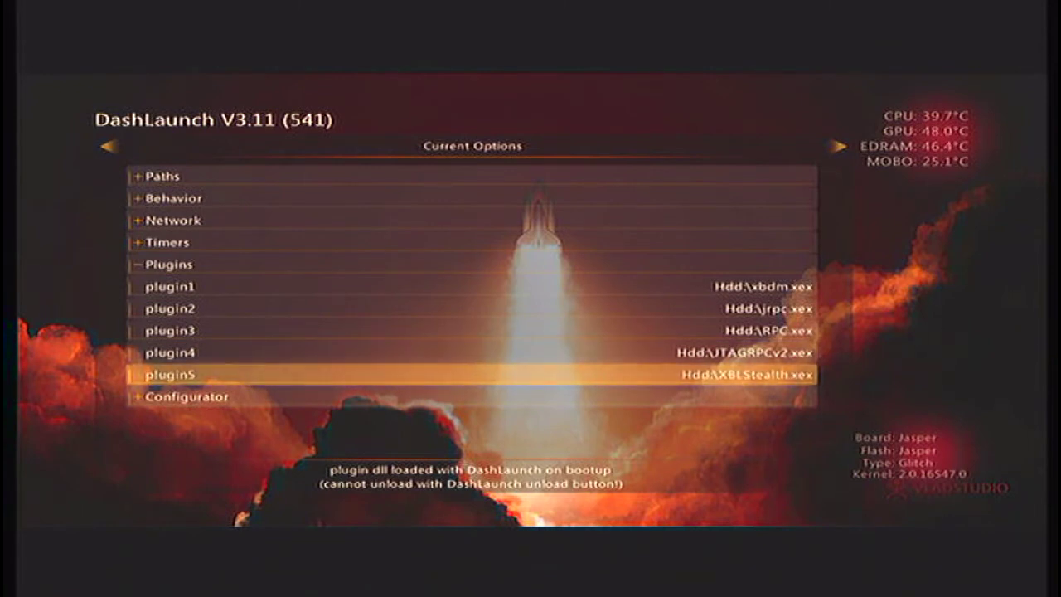
Step: Review the plugin1 to plugin4 paths, then collapse the Plugins group
key("Up")
key("Up")
key("Up")
key("Up")
key("Up")
key("Down")
key("Down")
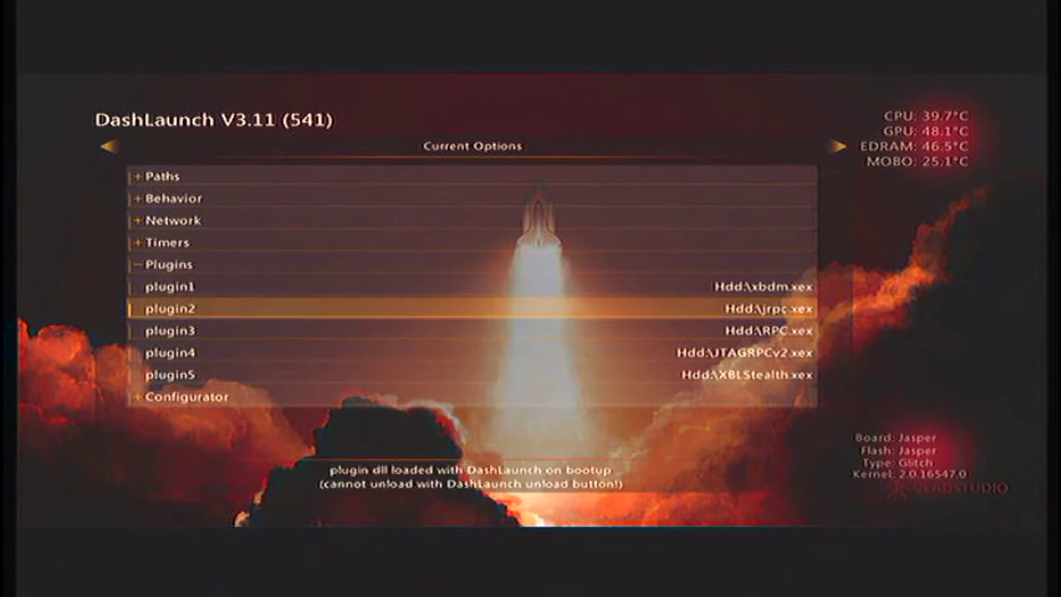
key("Up")
key("Up")
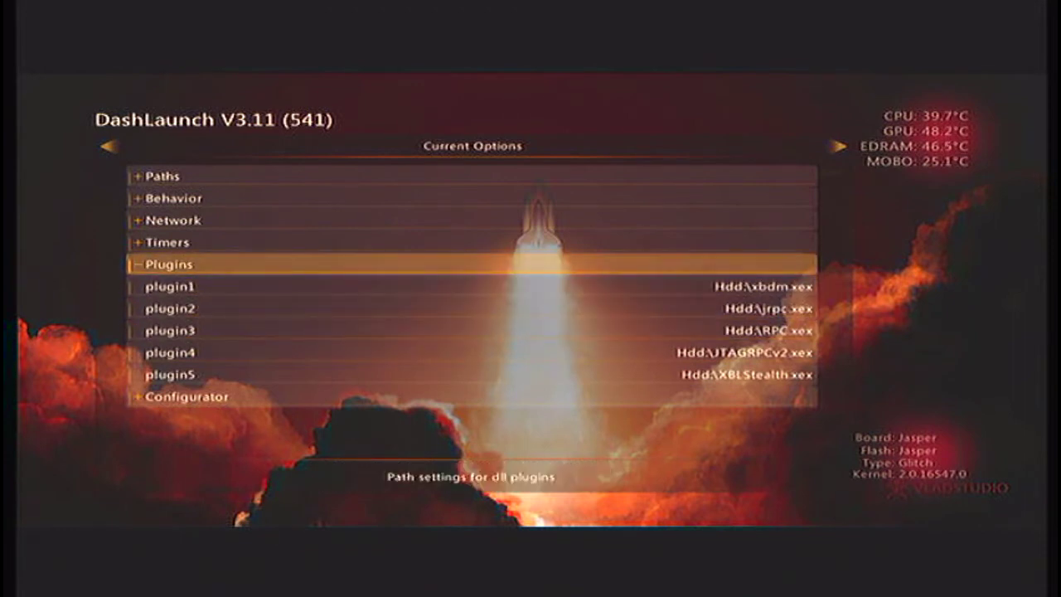
key("Down")
key("Down")
key("Down")
key("Down")
key("Up")
key("Up")
key("Up")
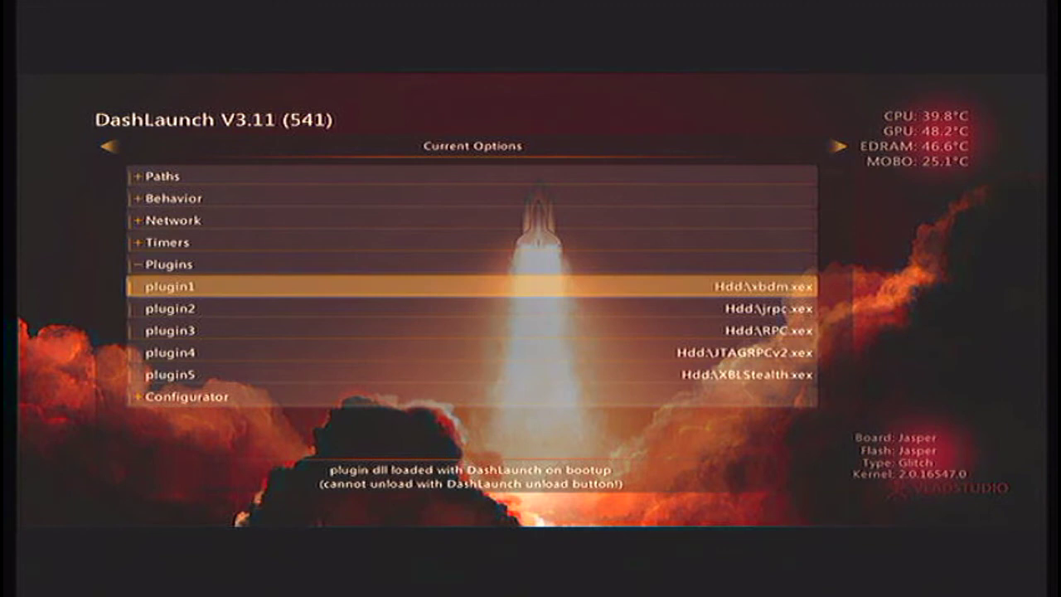
key("Up")
key("Down")
key("Down")
key("Down")
key("Down")
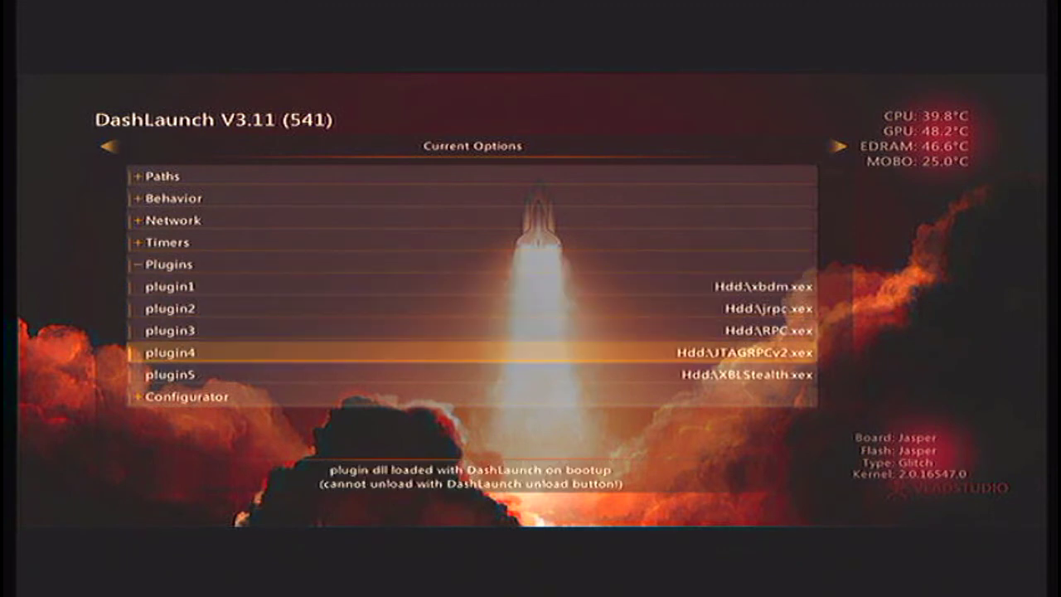
key("Up")
key("Up")
key("Up")
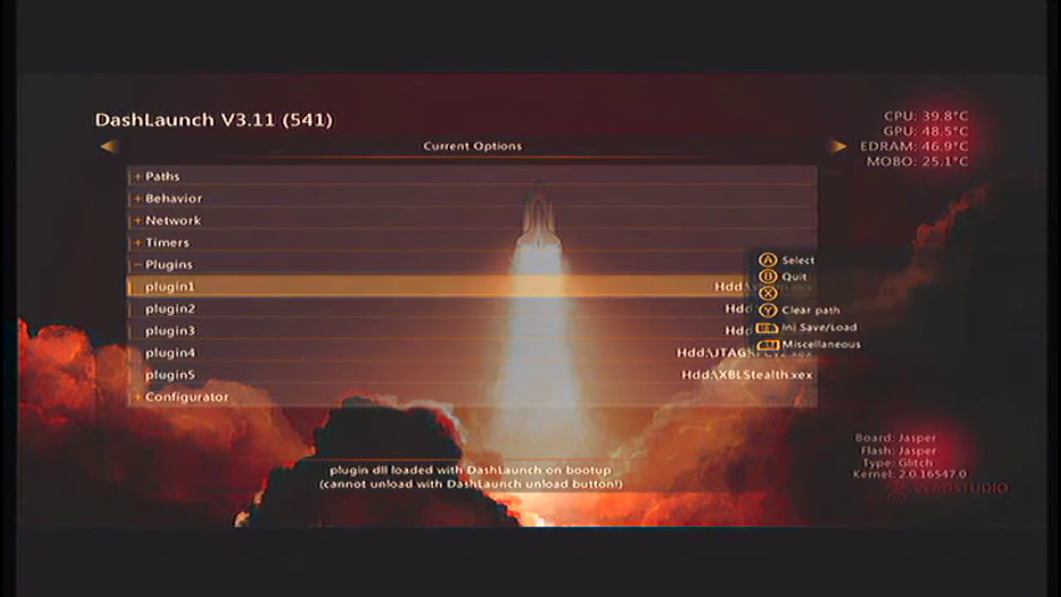
key("Up")
key("Return")
Step: Save and reload launch.ini on the Usb0 drive
key("Right")
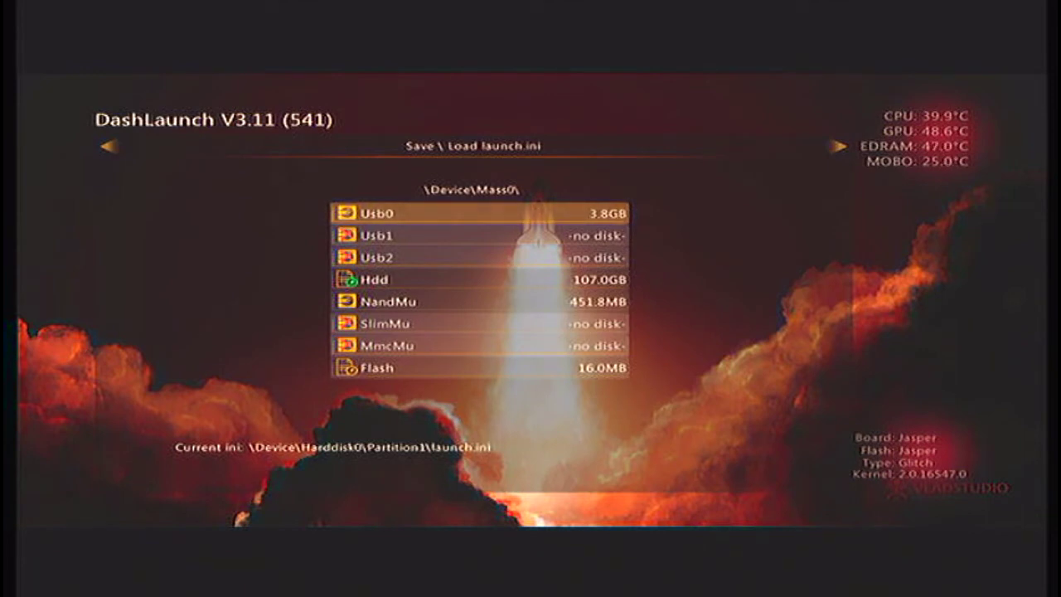
key("Return")
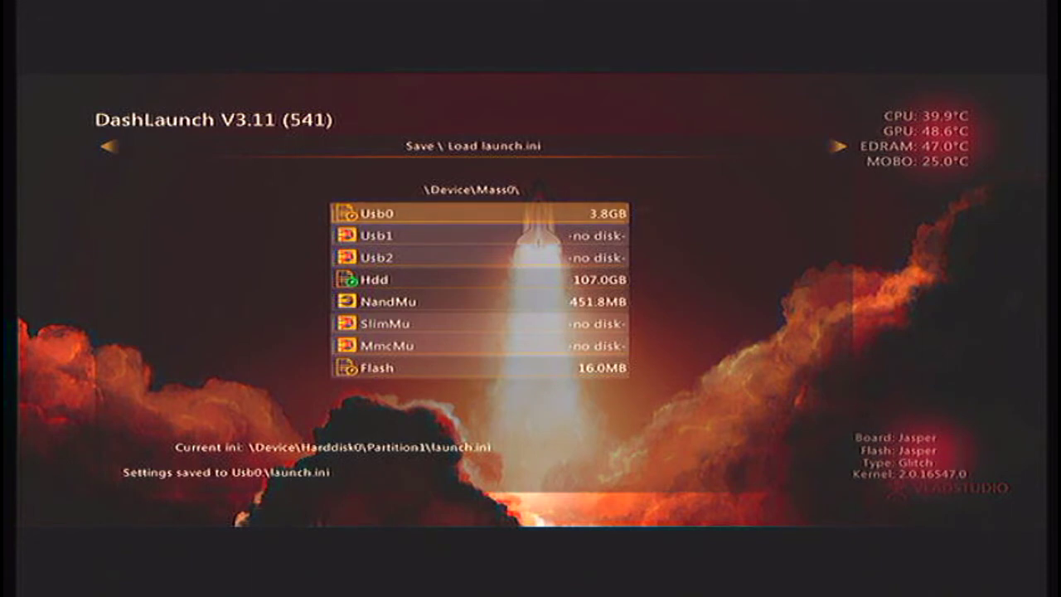
key("x")
Step: Save and load launch.ini on the hard drive, then quit DashLaunch
key("Down")
key("Down")
key("Down")
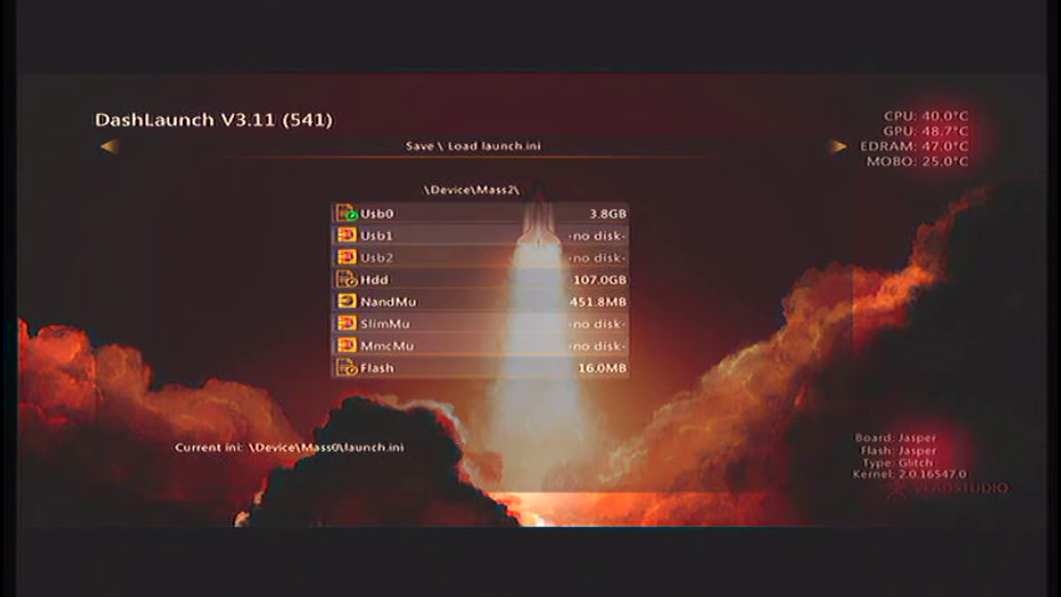
key("Return")
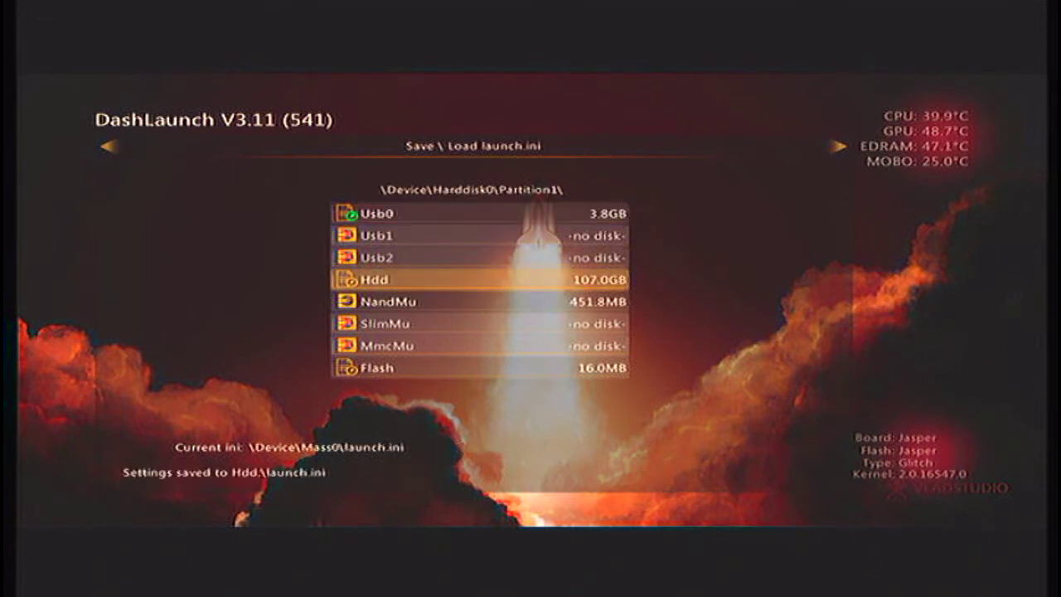
key("x")
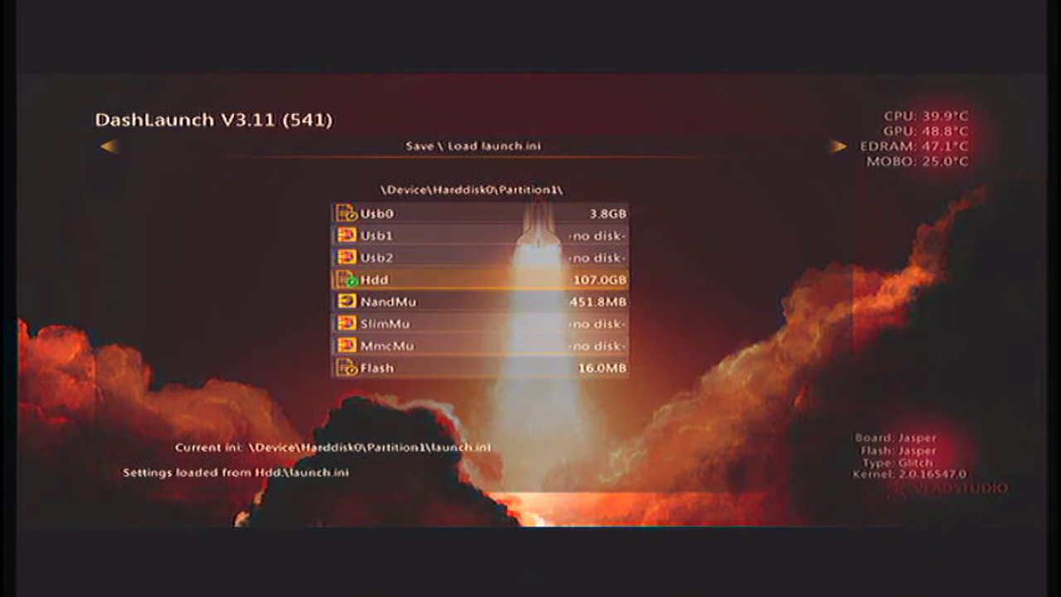
key("Right")
key("Down")
key("Down")
key("Down")
key("Down")
key("Down")
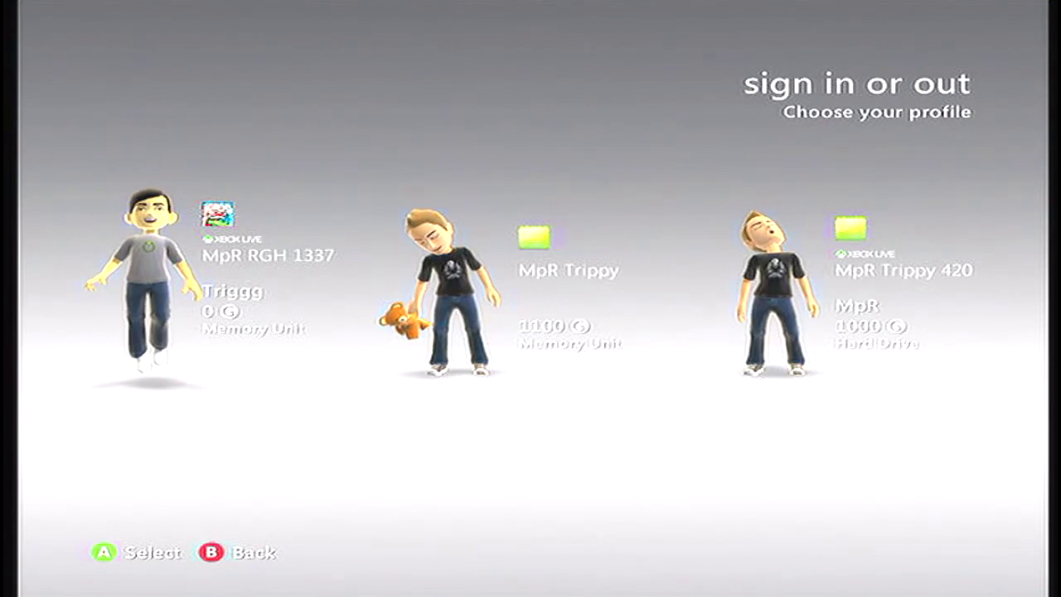
Step: Sign in with a hard-drive profile, declining the Xbox Live connection
key("Right")
key("Right")
key("Right")
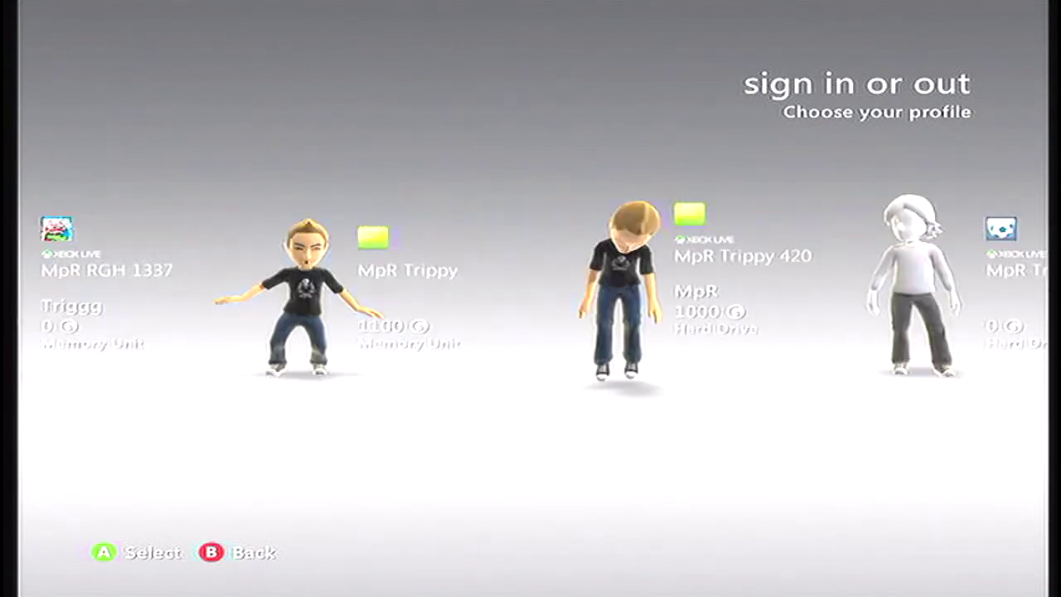
key("Return")
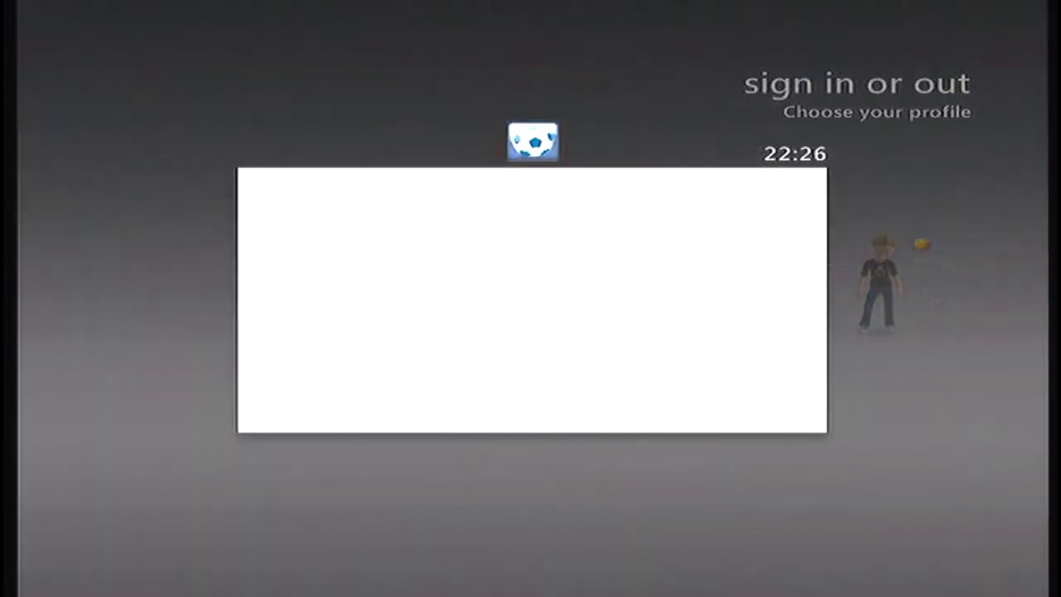
key("Down")
key("Return")
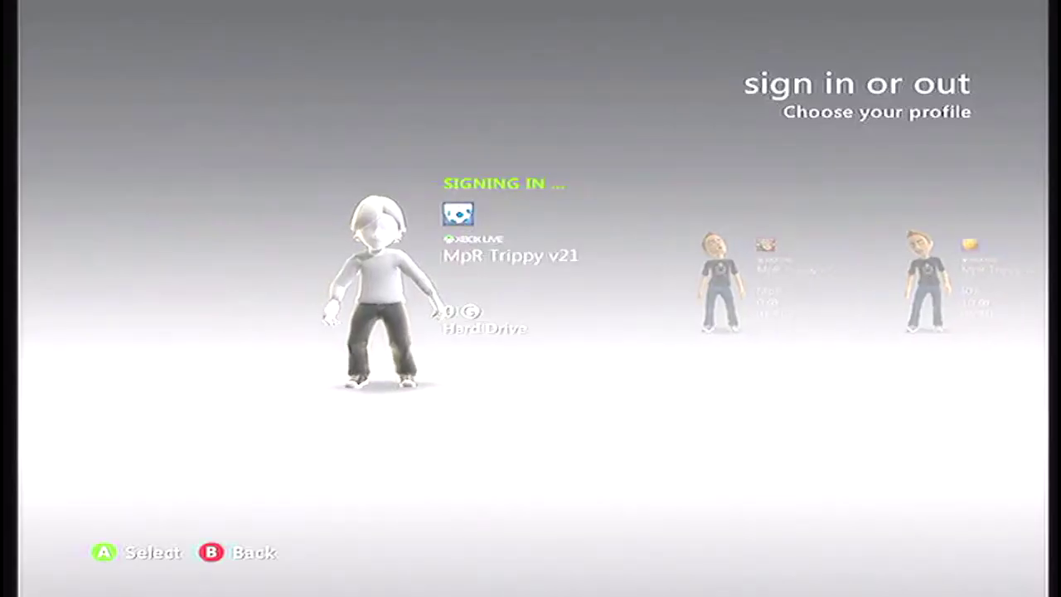
Step: Open the XBLSE Menu from the Guide's settings section
key("Home")
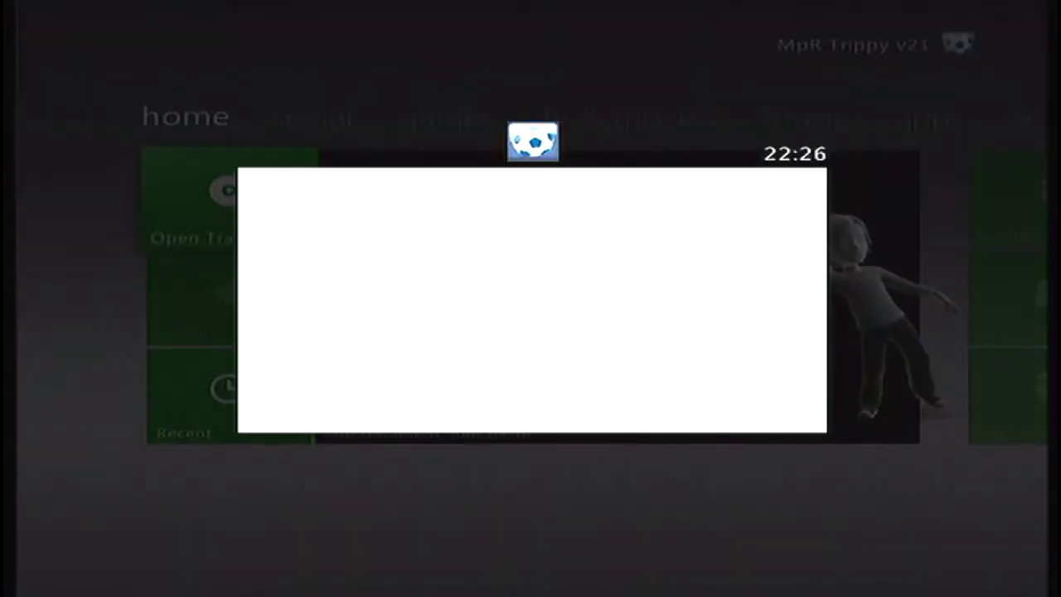
key("Right")
key("Right")
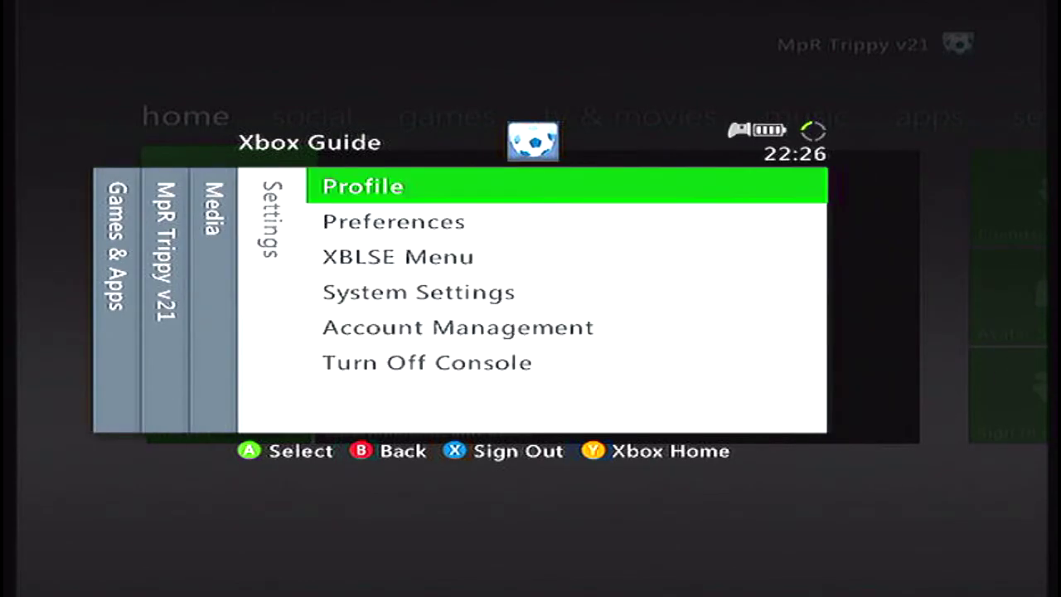
key("Down")
key("Down")
key("Escape")
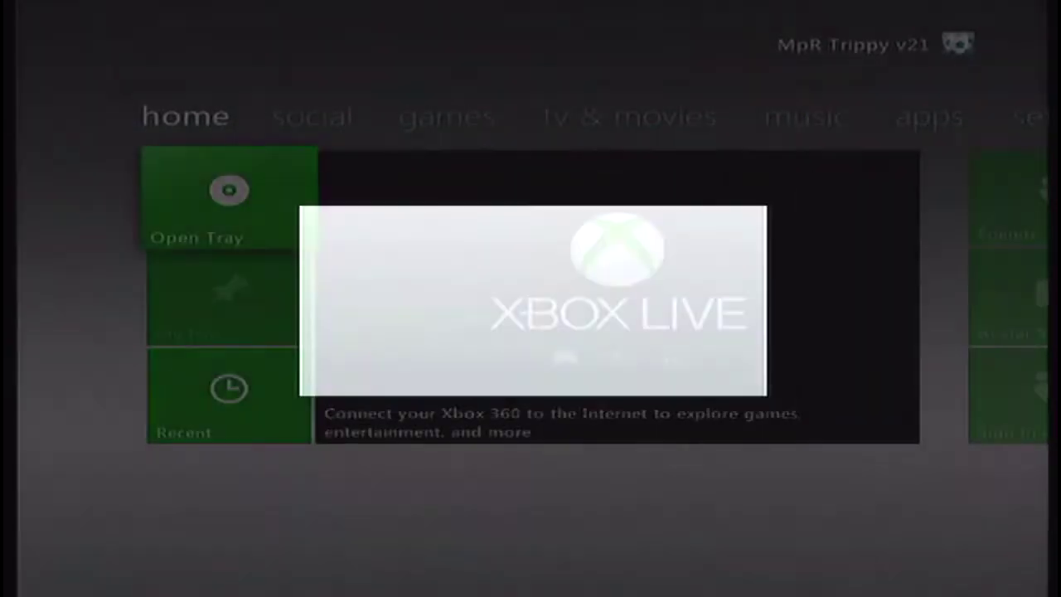
key("Home")
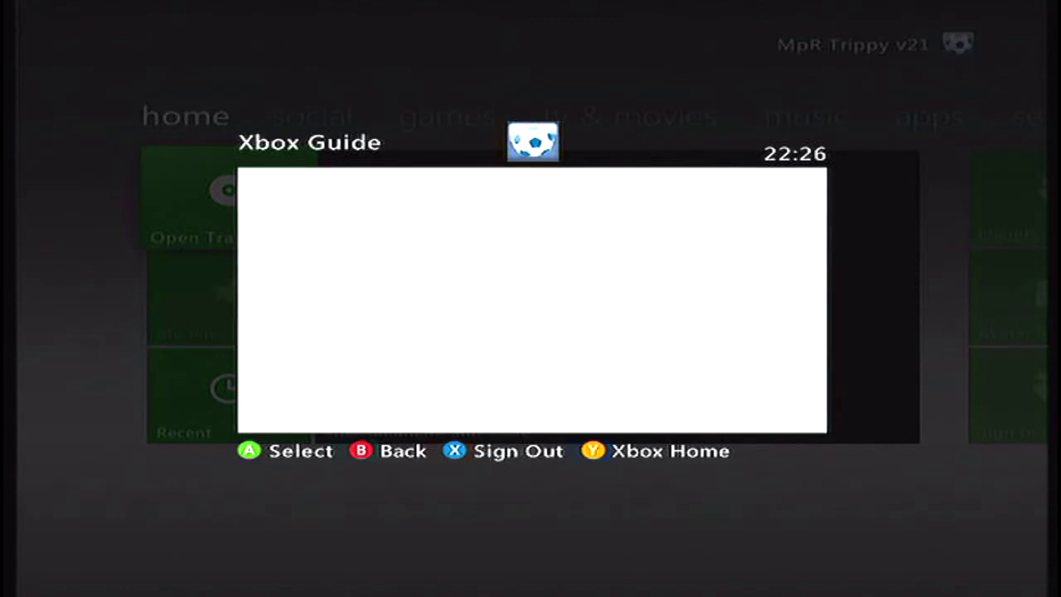
key("Right")
key("Right")
key("Down")
key("Down")
key("Return")
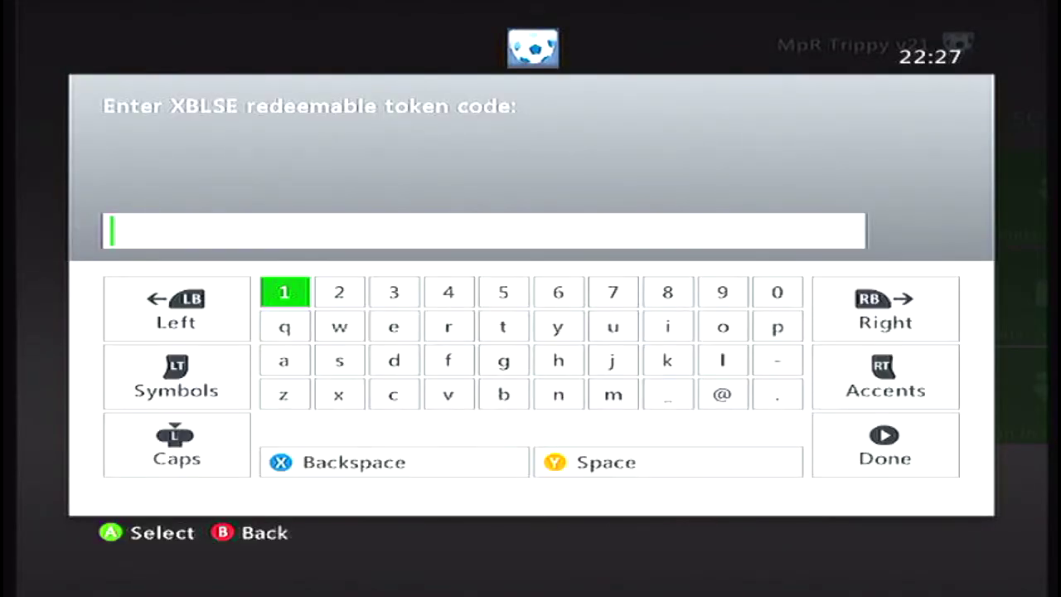
Step: Clear the token field, type the redeemable token code, and submit it
key("Return")
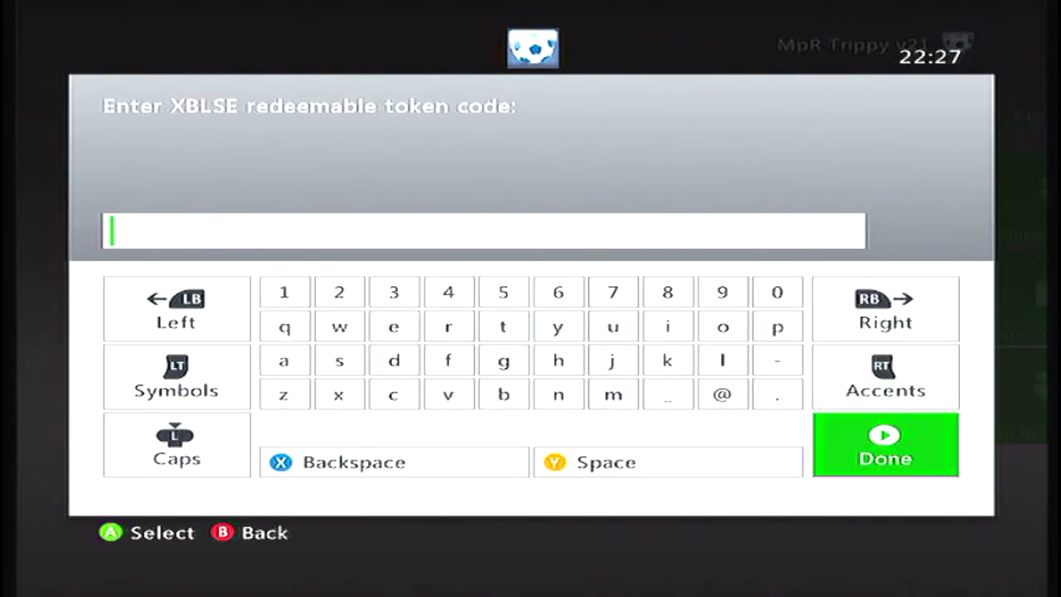
key("BackSpace")
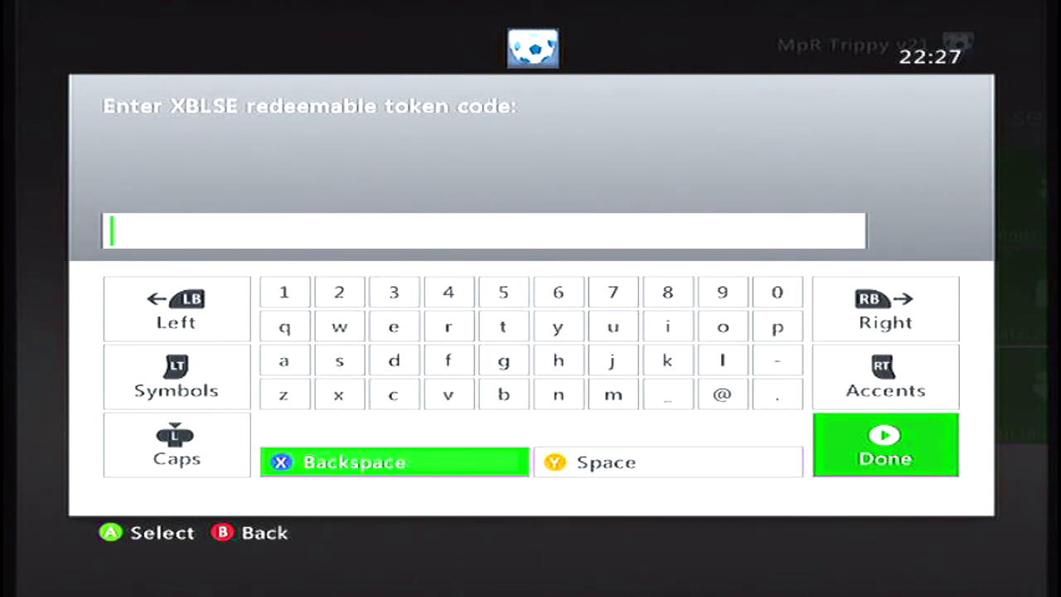
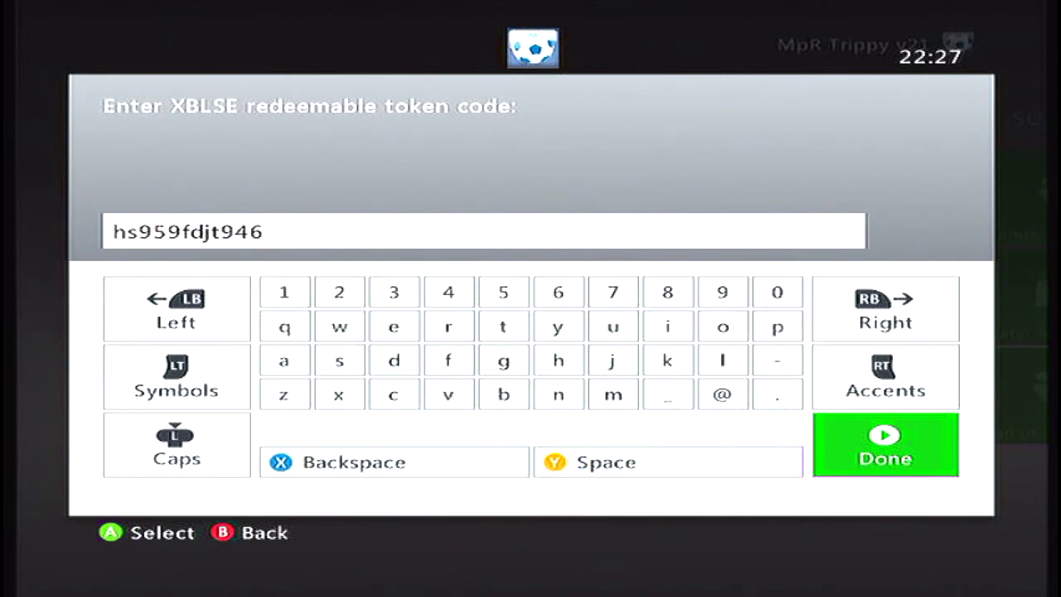
key("Return")
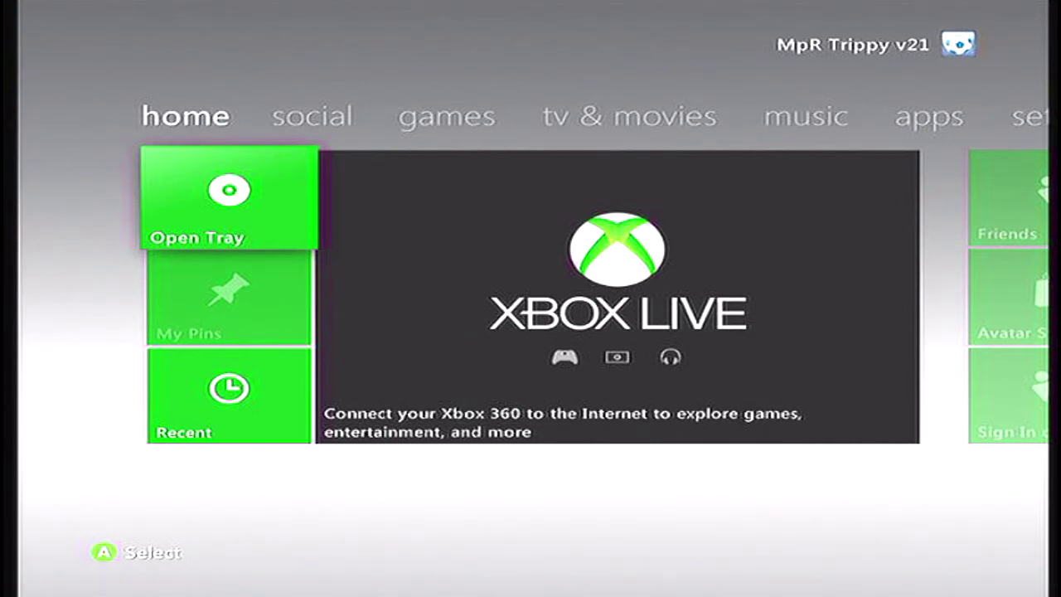
Step: Launch XeXMenu 1.1 from the dashboard's Recent apps list to show the USB drive's files
key("super")
key("Escape")
key("Up")
key("Down")
key("Up")
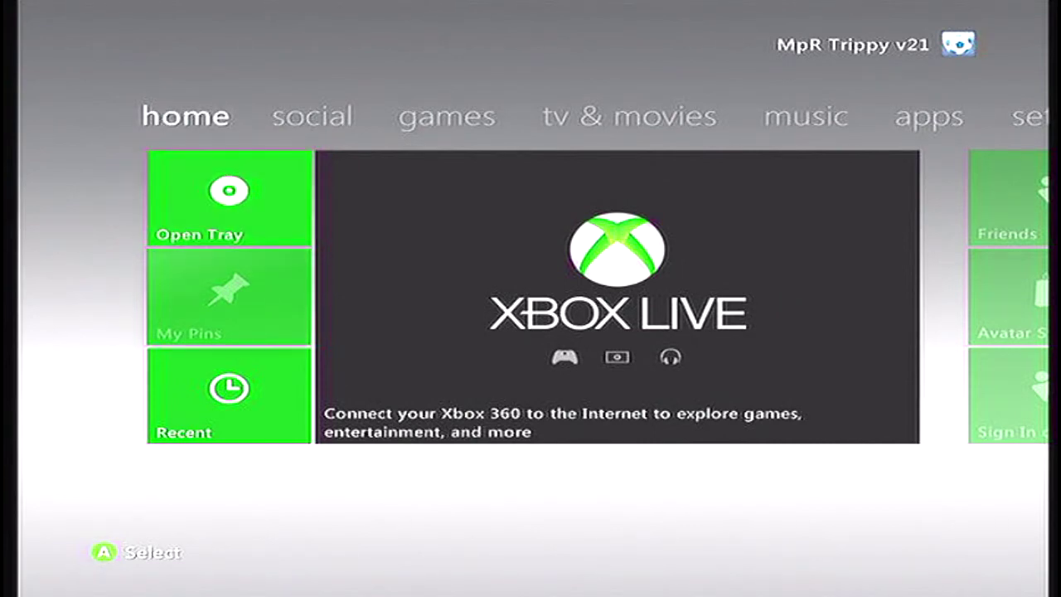
key("Down")
key("Return")
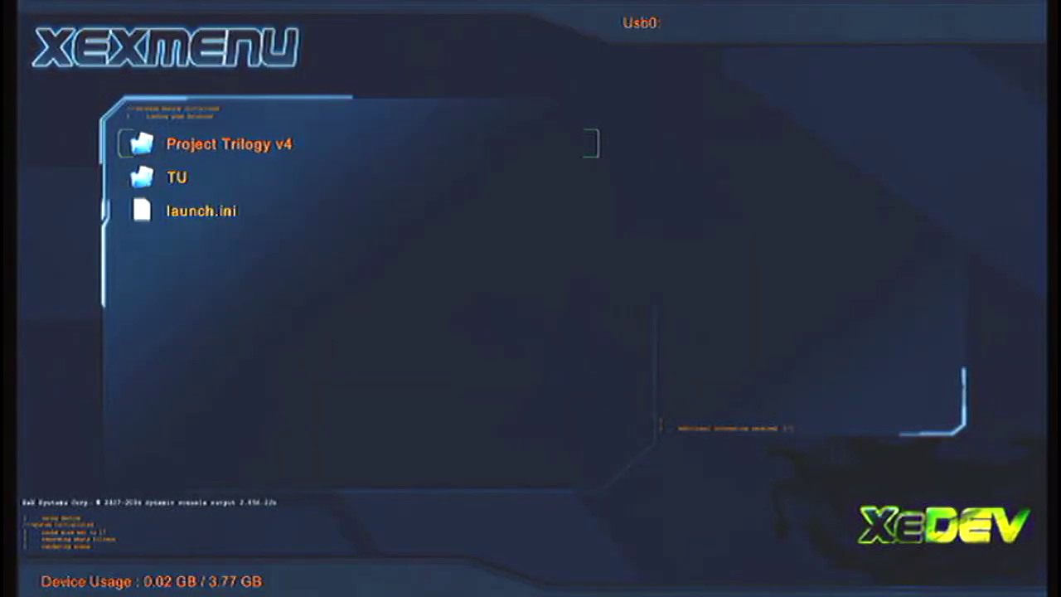
Step: Switch XeXMenu to Hdd1 and browse its files down to XBLStealth.xex and back
key("Escape")
key("Down")
key("Return")
key("Down")
key("Down")
key("Down")
key("Down")
key("Down")
key("Down")
key("Down")
key("Down")
key("Down")
key("Down")
key("Down")
key("Down")
key("Down")
key("Down")
key("Down")
key("Down")
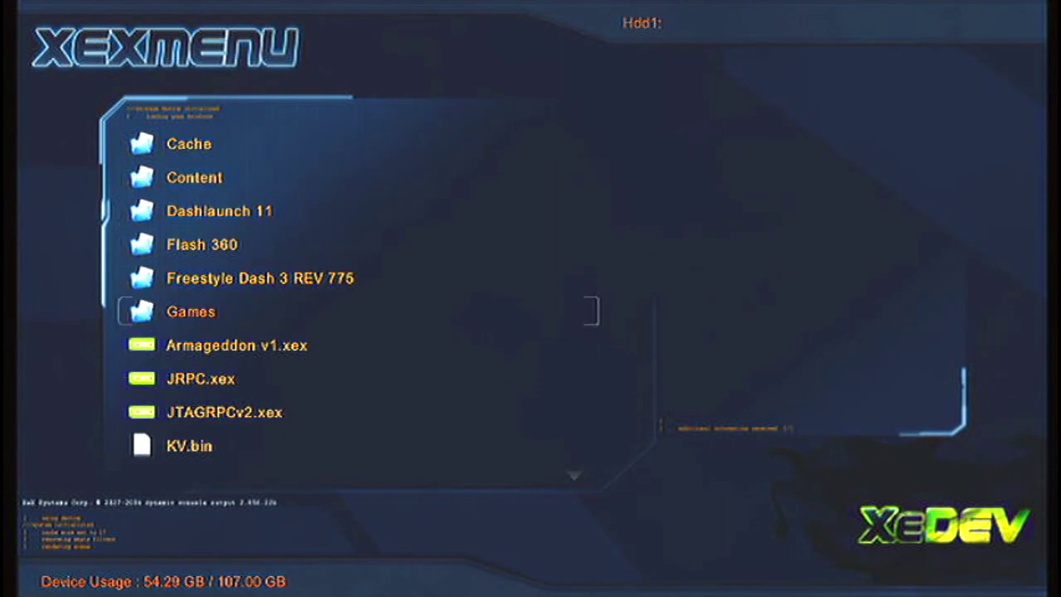
key("Up")
key("Up")
key("Up")
key("Up")
key("Up")
key("Up")
key("Up")
key("Up")
key("Up")
key("Up")
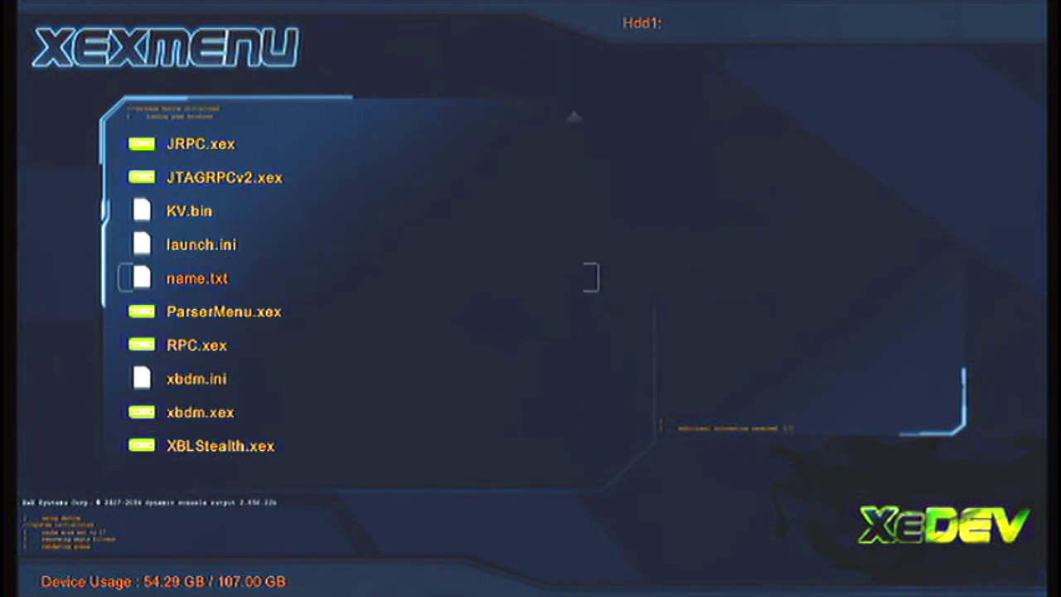
key("Up")
key("Up")
key("Up")
key("Up")
key("Up")
key("Up")
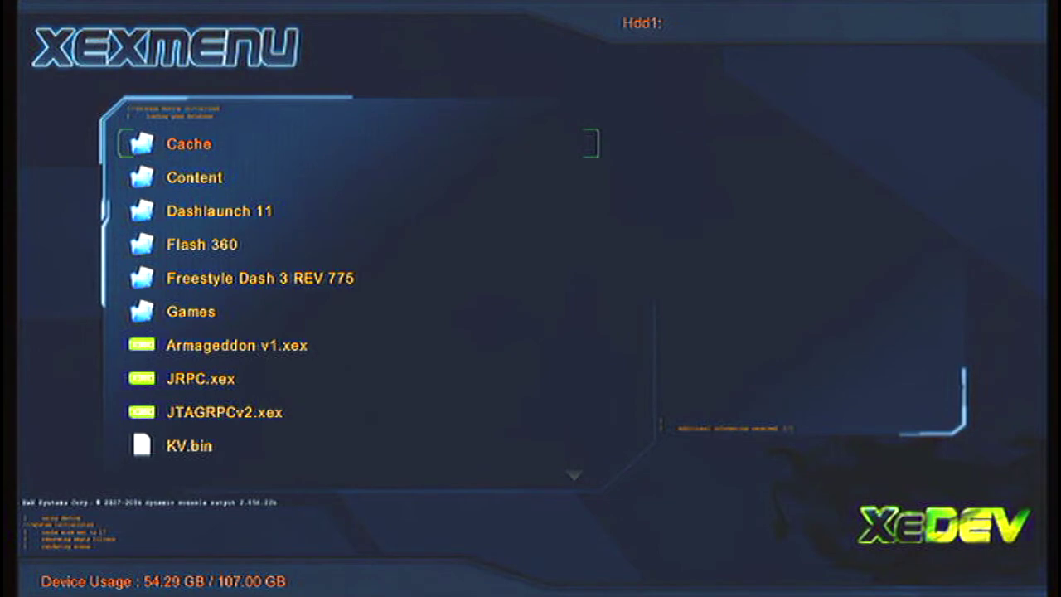
Step: Switch to the Usb0 drive and open the XBLSE error folder
key("x")
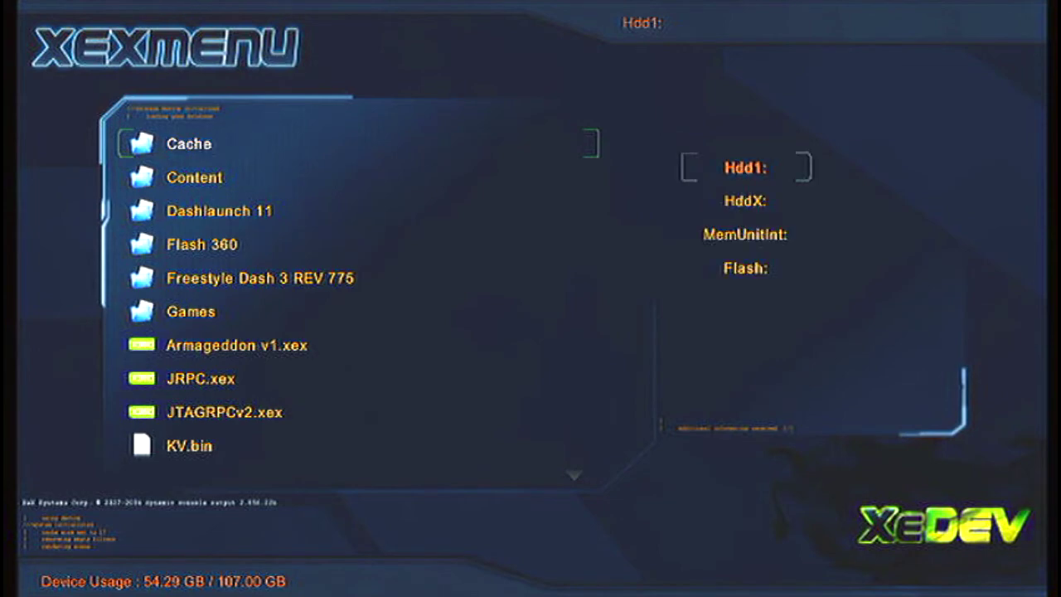
key("Up")
key("x")
key("Down")
key("Down")
key("Down")
key("Down")
key("Down")
key("Down")
key("Down")
key("Down")
key("Down")
key("Down")
key("Down")
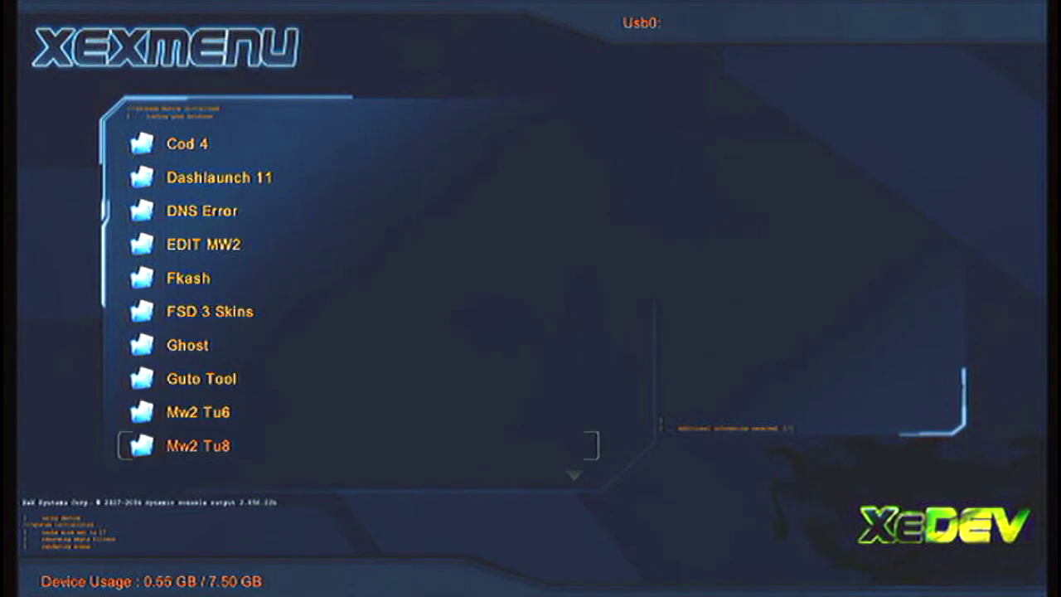
key("Down")
key("Down")
key("Down")
key("Down")
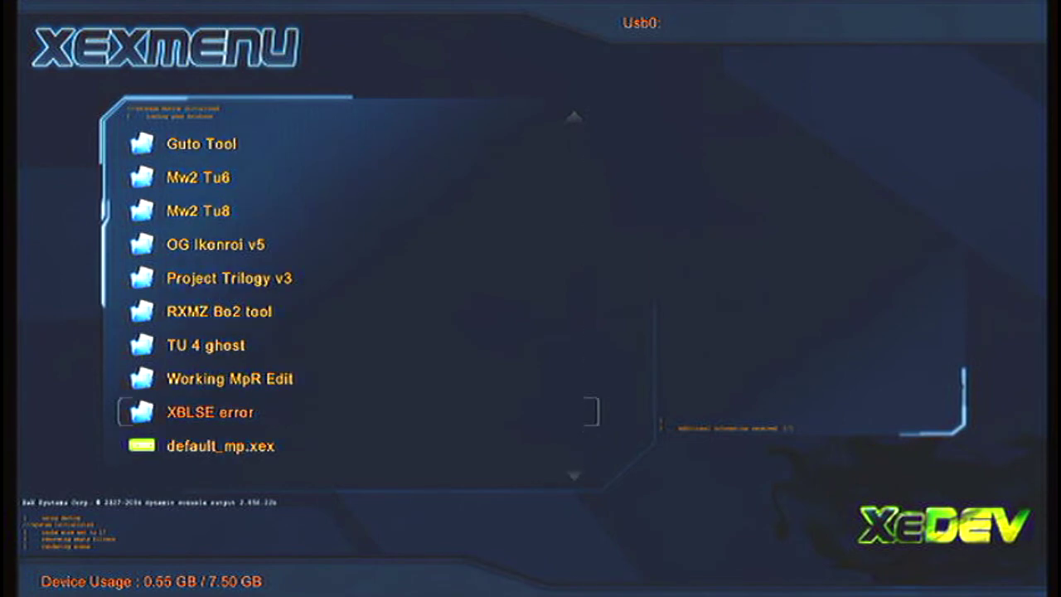
key("Up")
key("Down")
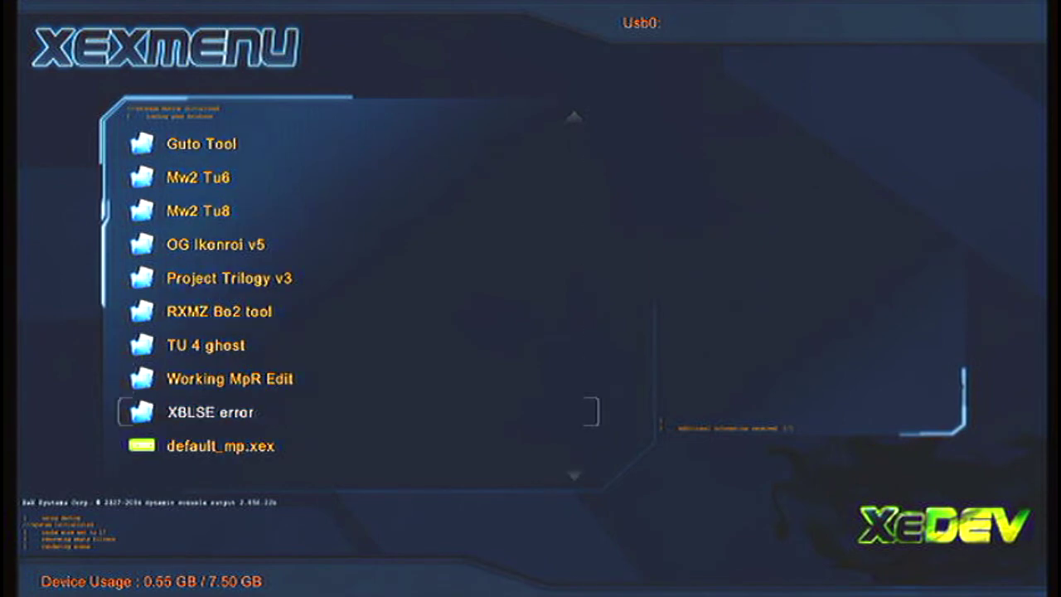
key("Return")
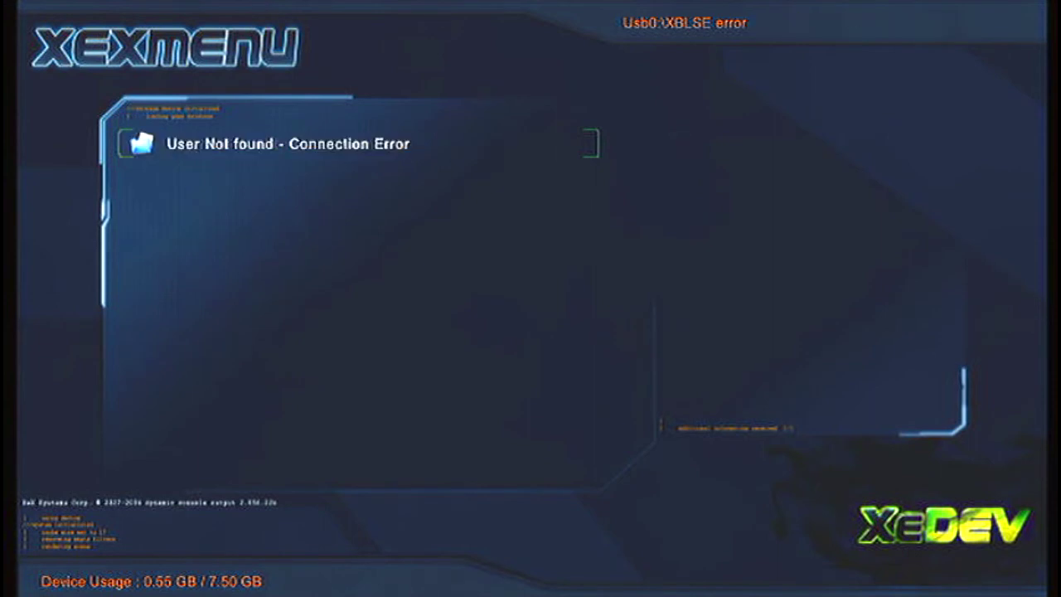
Step: Open the User Not found - Connection Error folder and try copying it to Hdd1
key("Return")
key("Return")
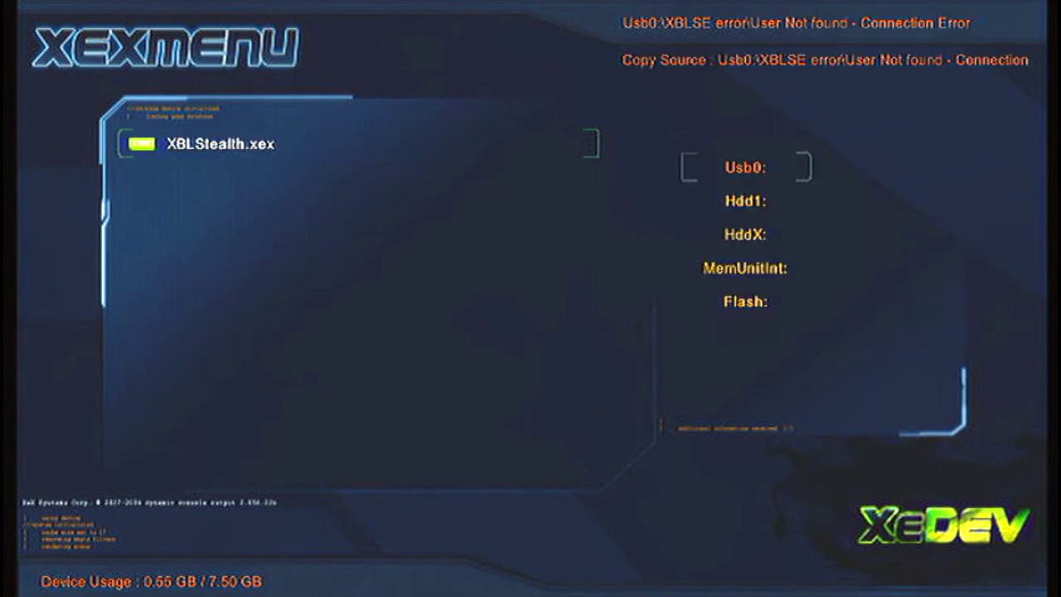
key("Down")
key("Return")
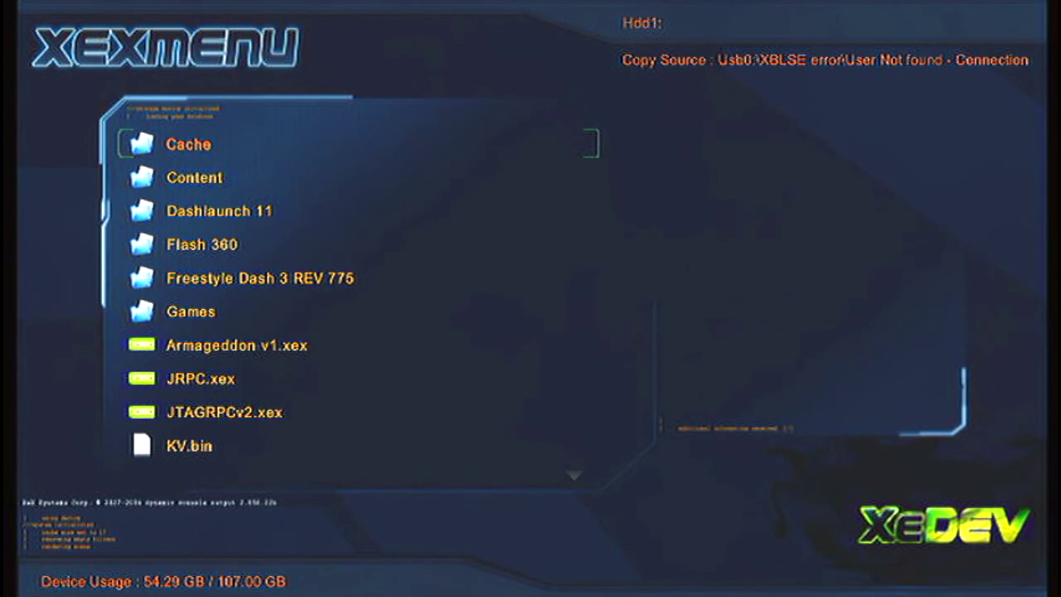
key("Return")
key("Return")
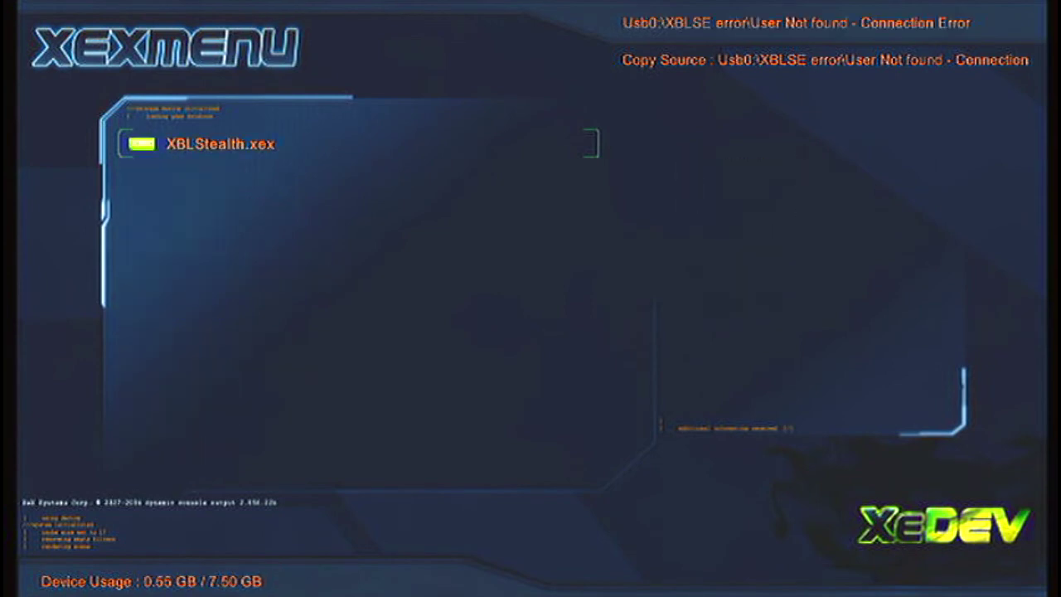
Step: Return to the Usb0 root and choose Copy on the XBLSE error folder
key("BackSpace")
key("BackSpace")
key("Down")
key("Down")
key("Down")
key("Down")
key("Down")
key("Down")
key("Down")
key("Down")
key("Down")
key("Down")
key("Down")
key("Down")
key("Down")
key("Down")
key("Down")
key("Down")
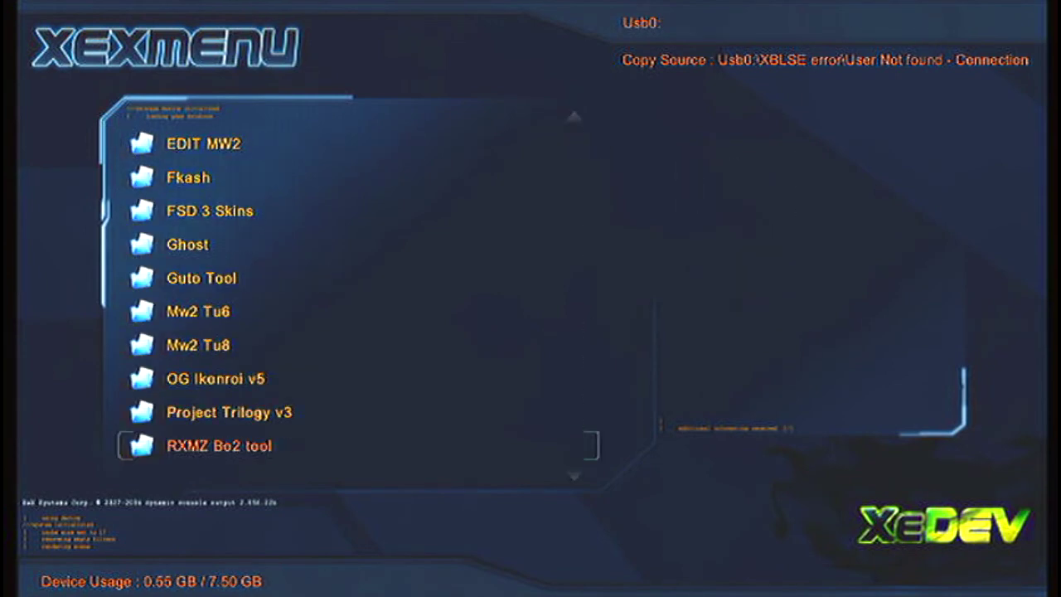
key("Down")
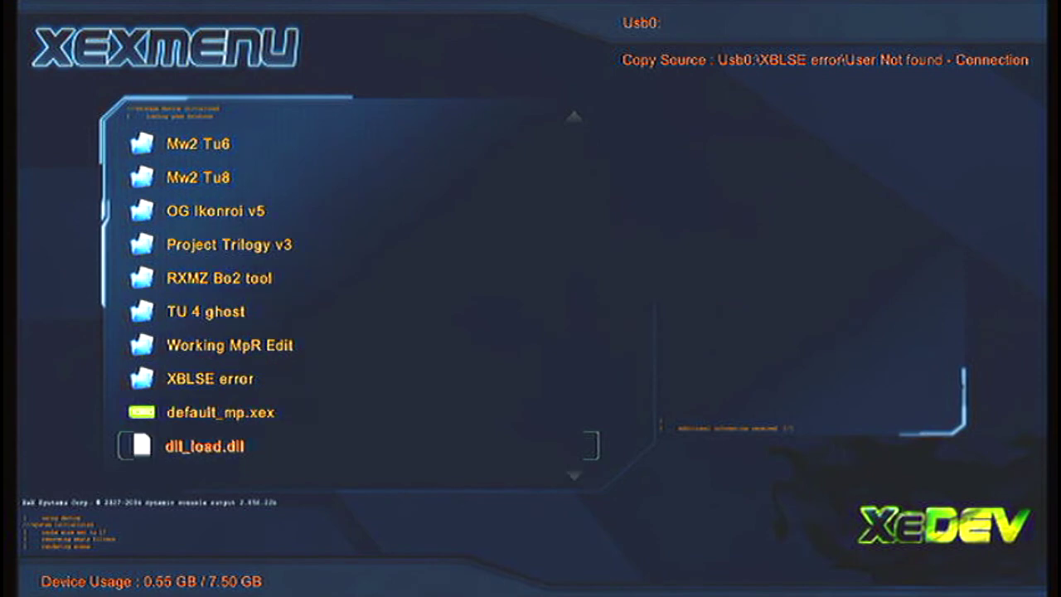
key("Up")
key("Up")
key("y")
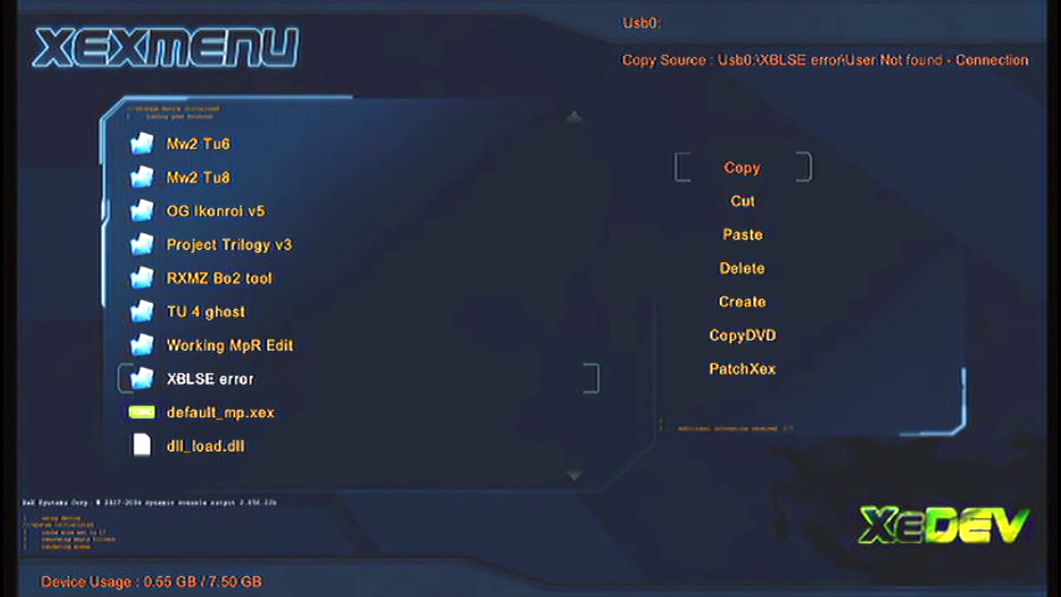
key("Return")
Step: Switch to Hdd1 and highlight its Dashlaunch 11 folder
key("x")
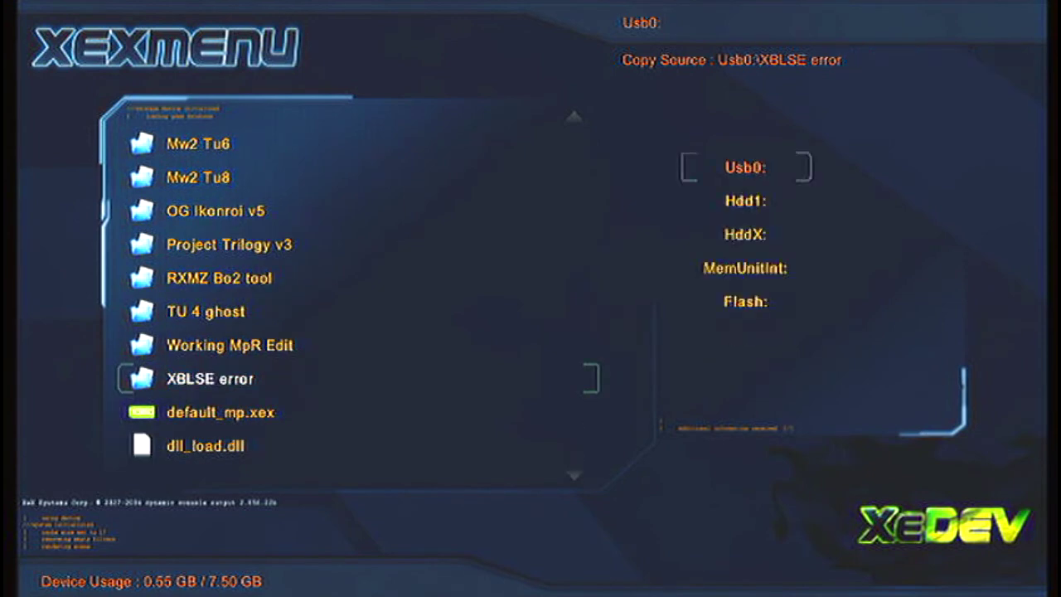
key("Down")
key("Return")
key("Down")
key("Down")
key("Down")
key("Down")
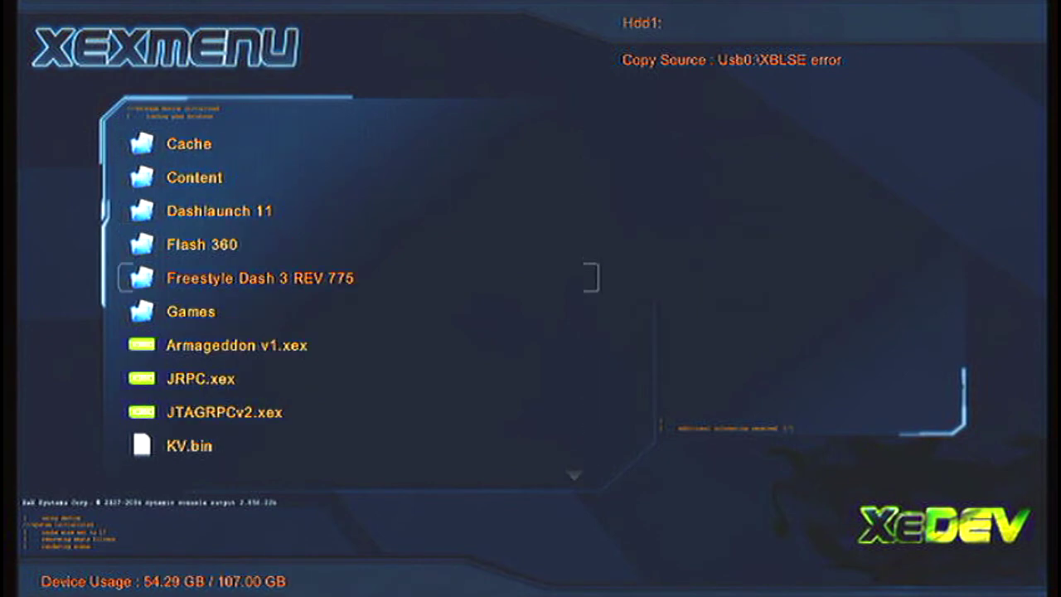
key("Up")
key("Up")
Step: Inspect Hdd1:\Dashlaunch 11\Installer, then go back to the Hdd1 root and move to KV.bin
key("Return")
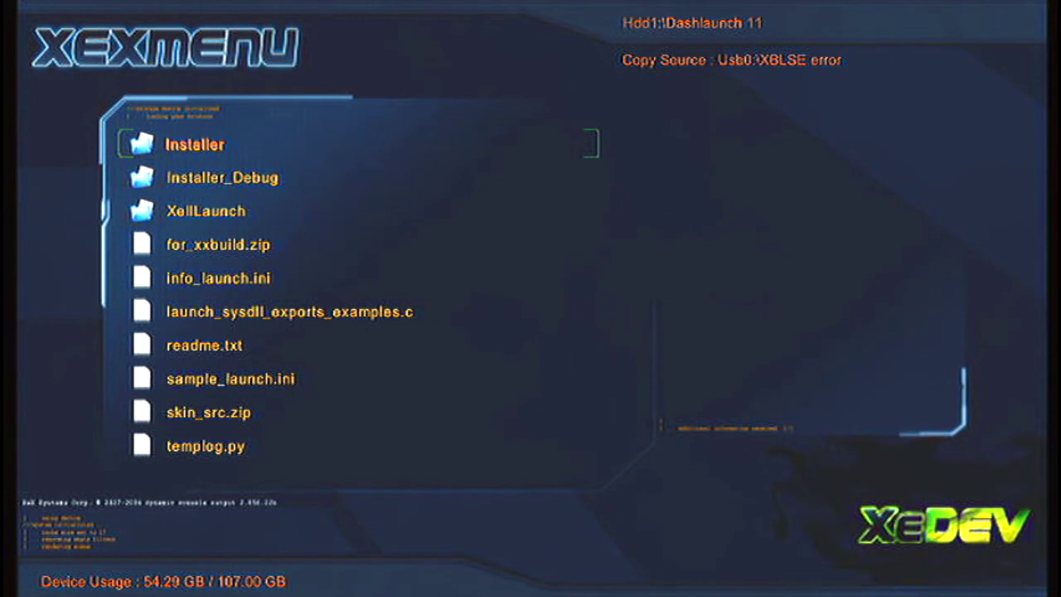
key("Return")
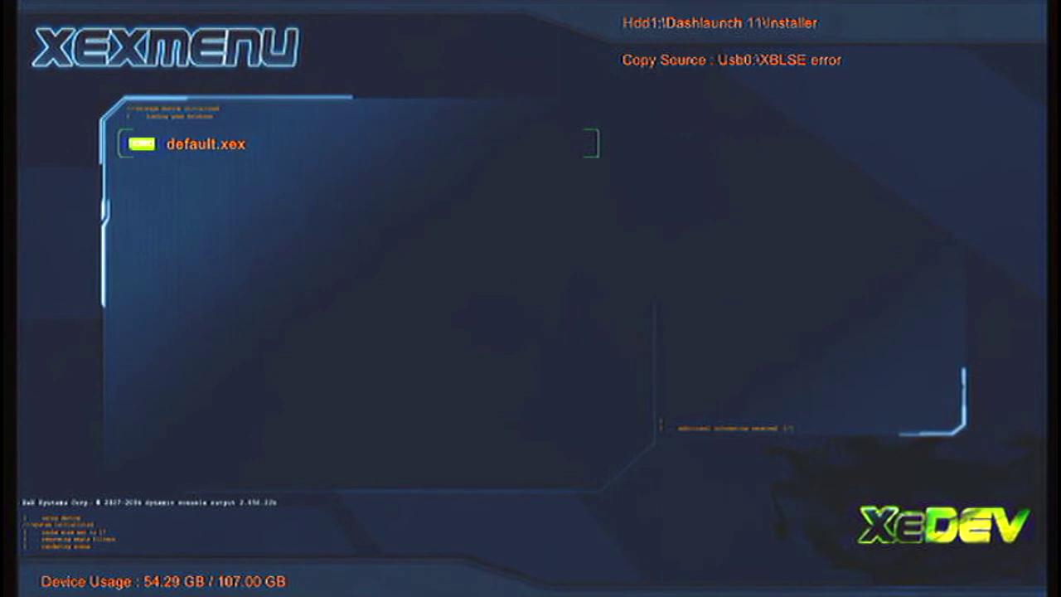
key("BackSpace")
key("BackSpace")
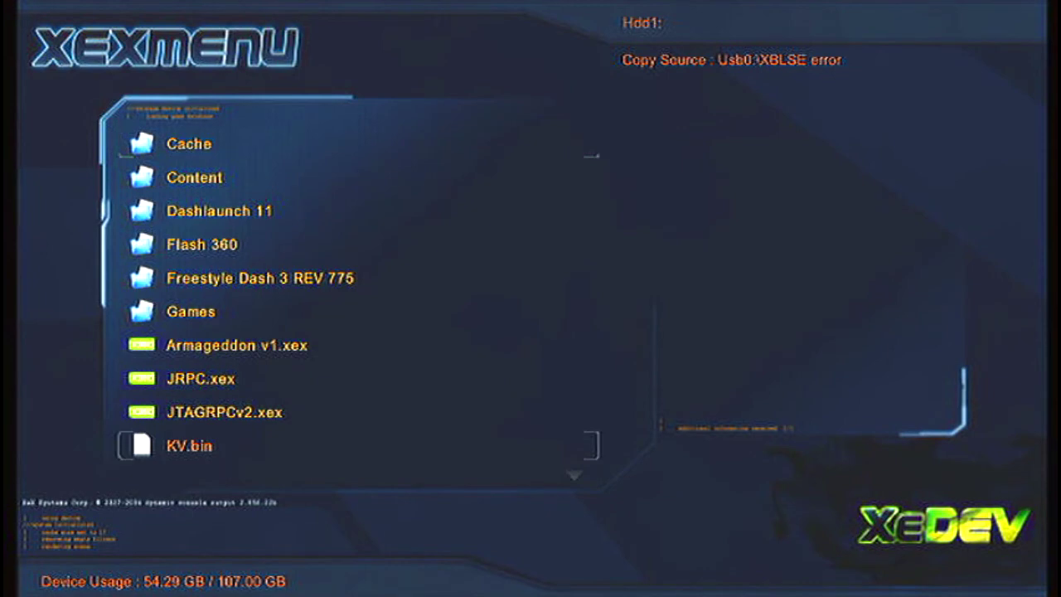
key("Down")
key("Down")
key("Down")
key("Down")
key("Down")
key("Down")
key("Down")
key("Down")
key("Down")
key("Down")
key("Down")
key("Down")
key("Down")
key("Down")
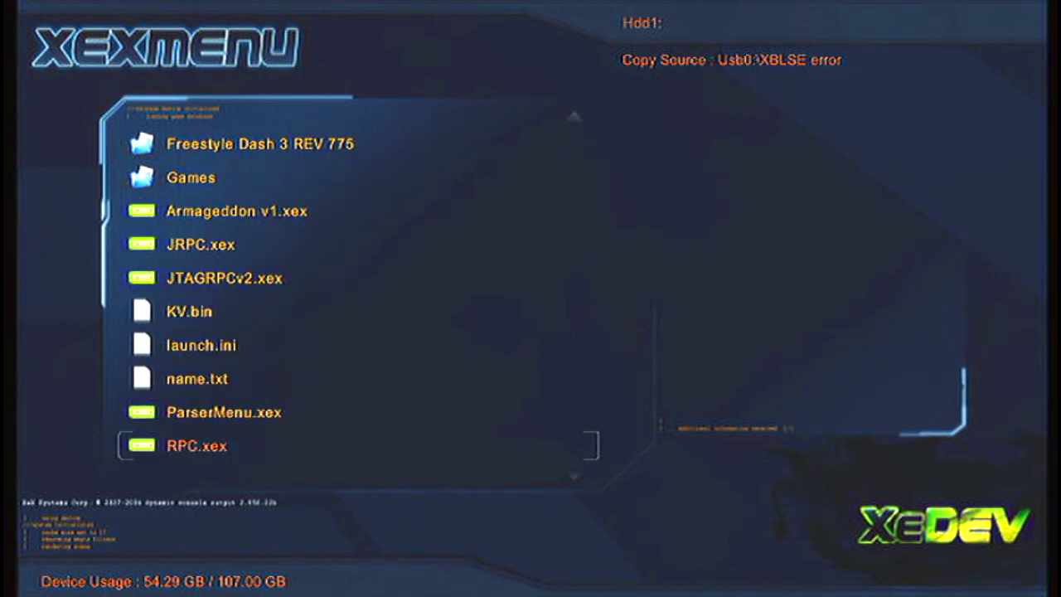
key("Down")
key("Down")
key("Down")
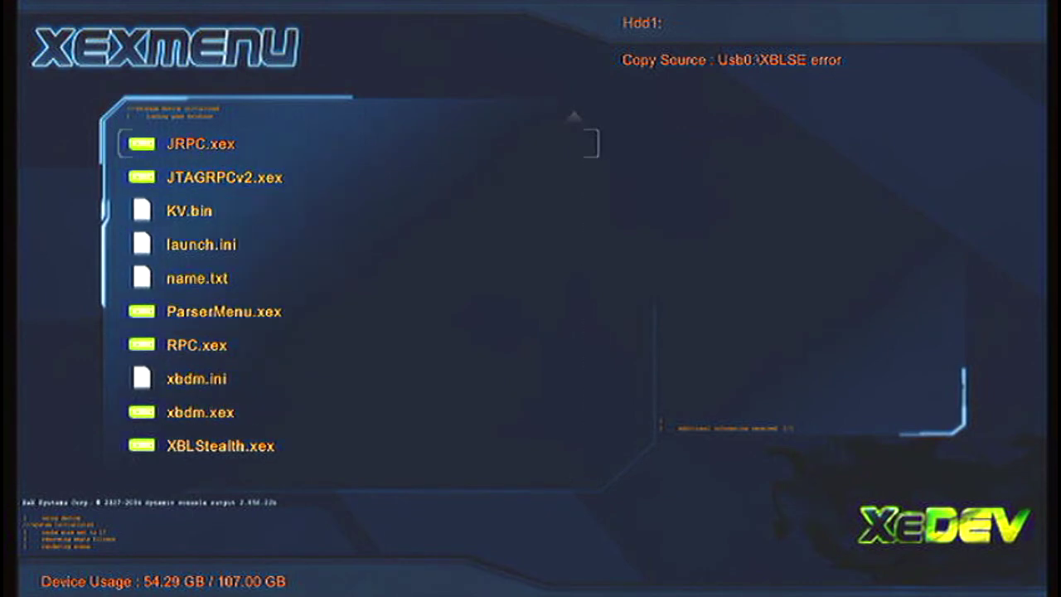
key("Page_Down")
Step: Switch to Usb0 and open the XBLSE error folder again
key("Escape")
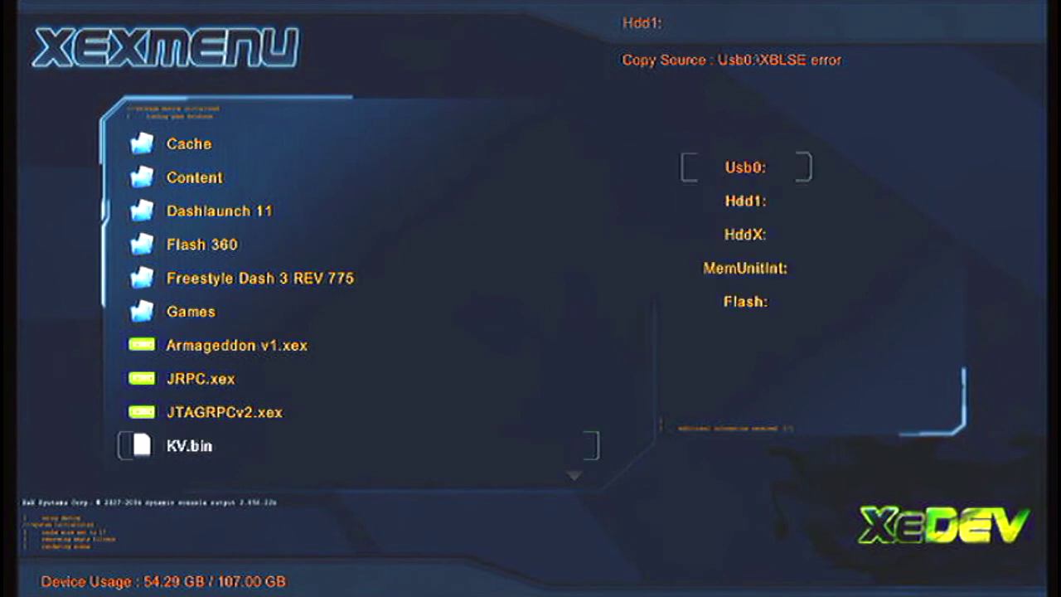
key("Return")
key("Up")
key("Up")
key("Up")
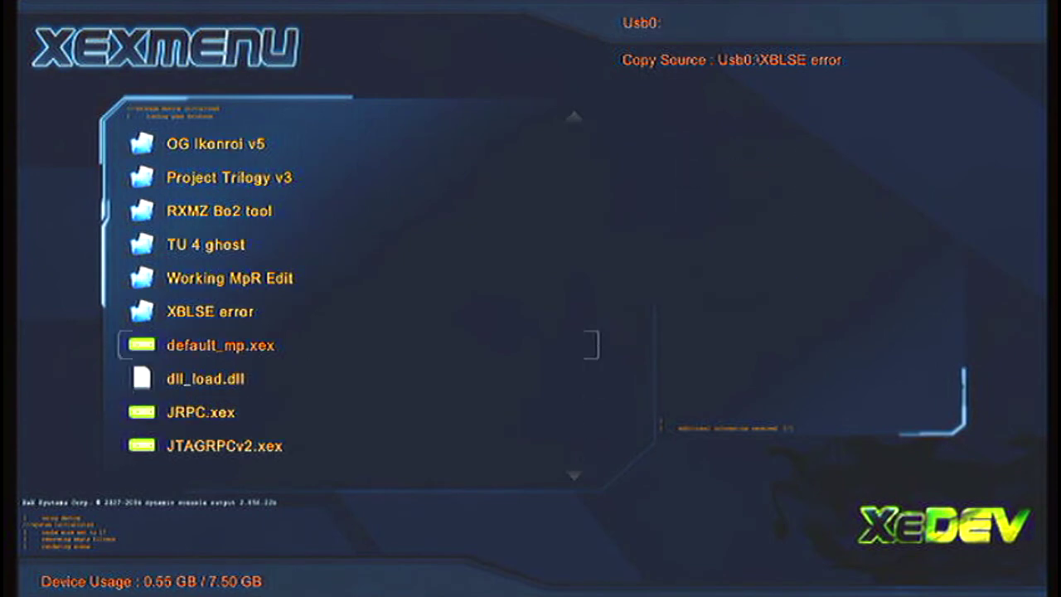
key("Up")
key("Up")
key("Down")
key("Return")
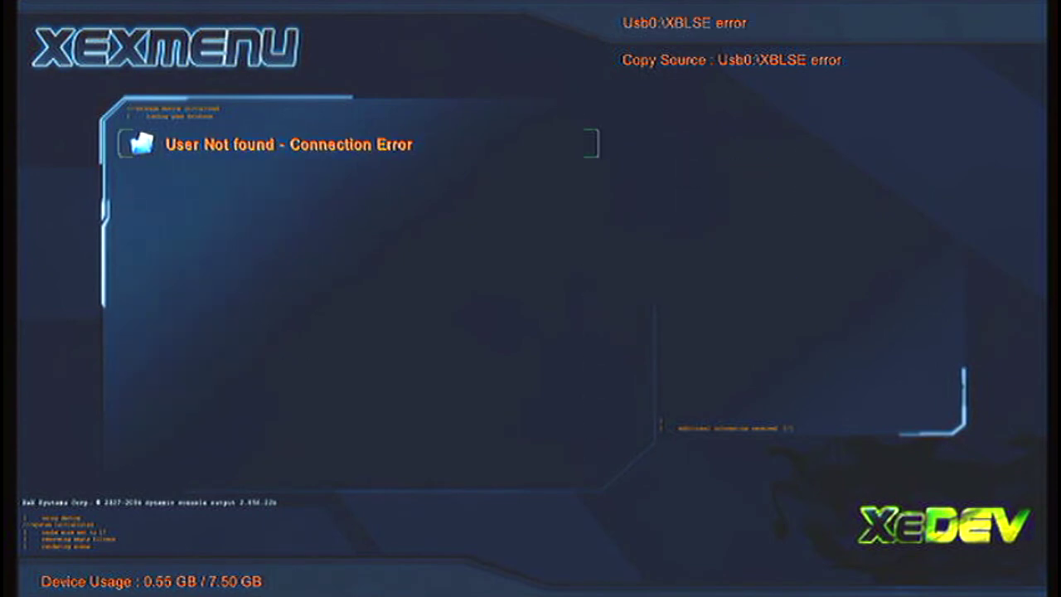
Step: Leave the Usb0 folder, switch to Hdd1 and open its Games folder
key("BackSpace")
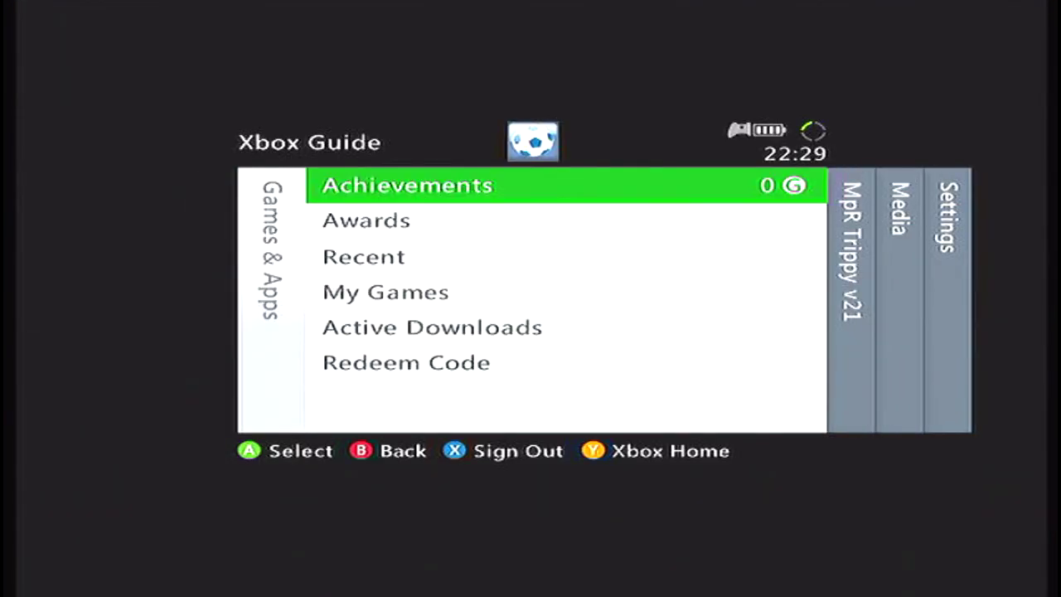
key("Home")
key("Tab")
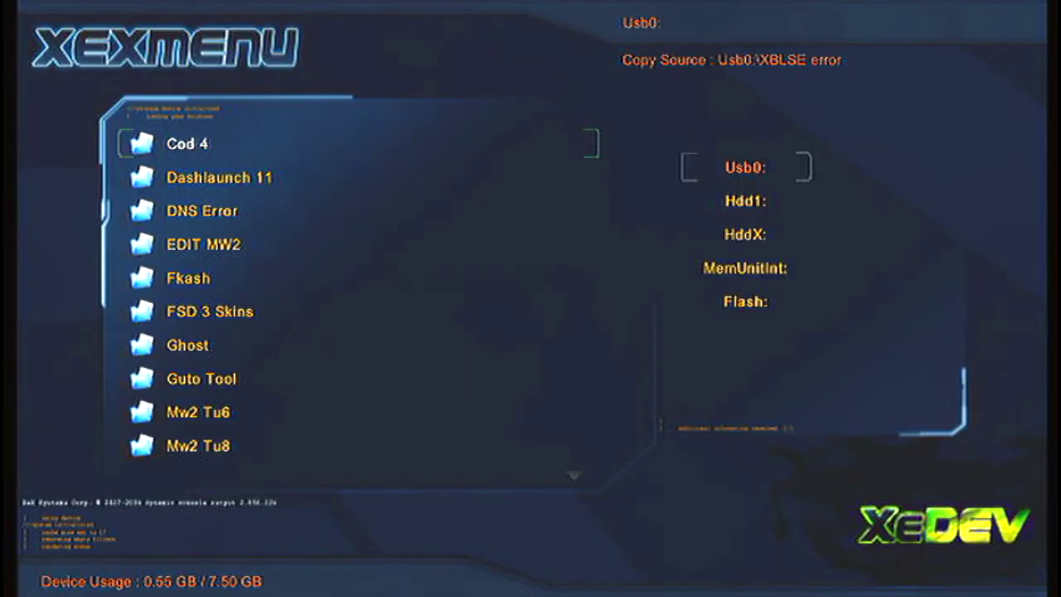
key("Tab")
key("Tab")
key("Down")
key("Return")
key("Down")
key("Down")
key("Down")
key("Down")
key("Down")
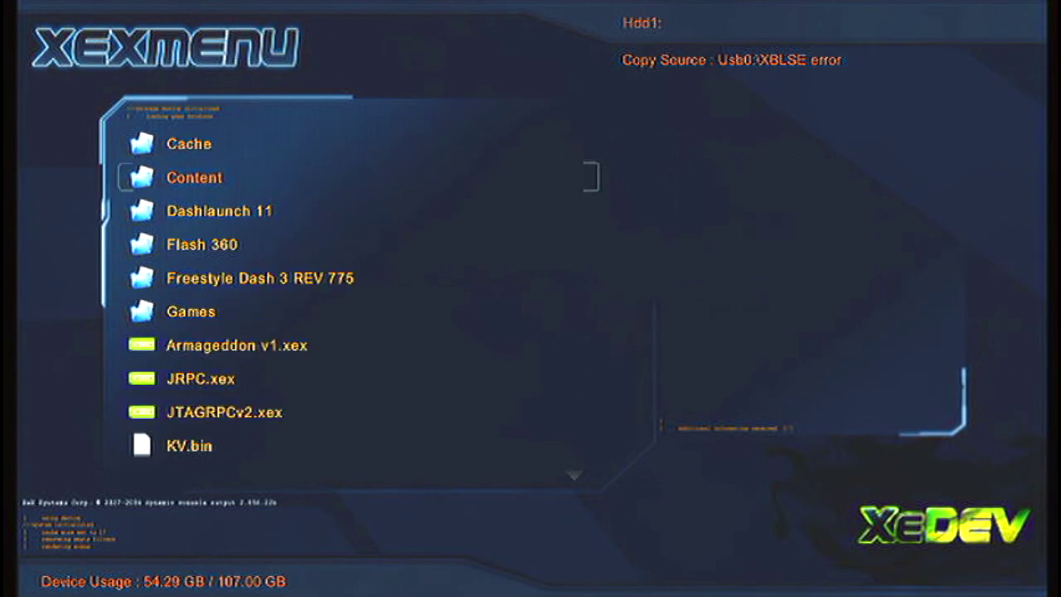
key("Return")
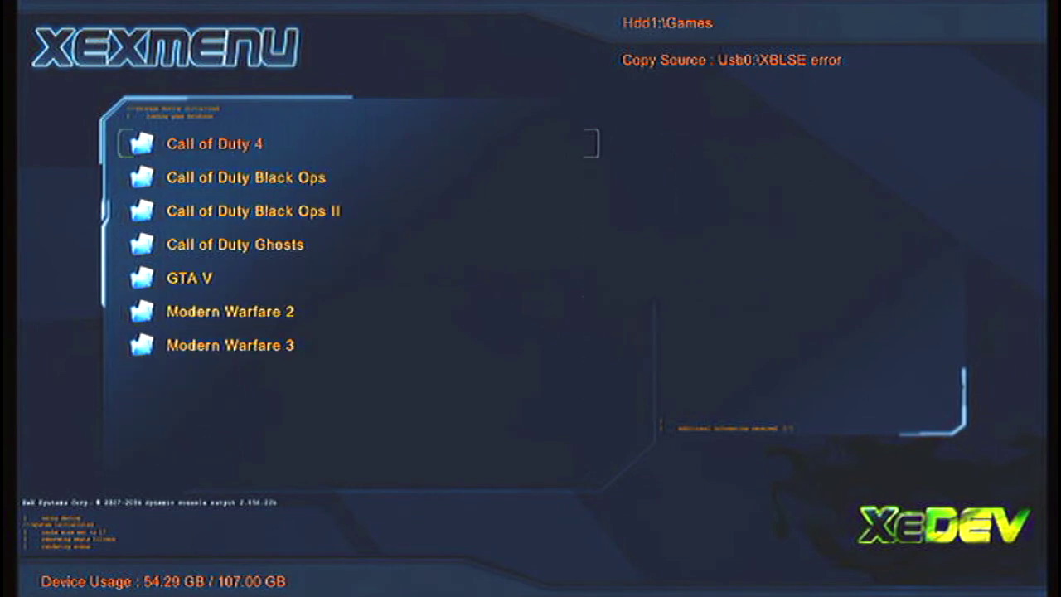